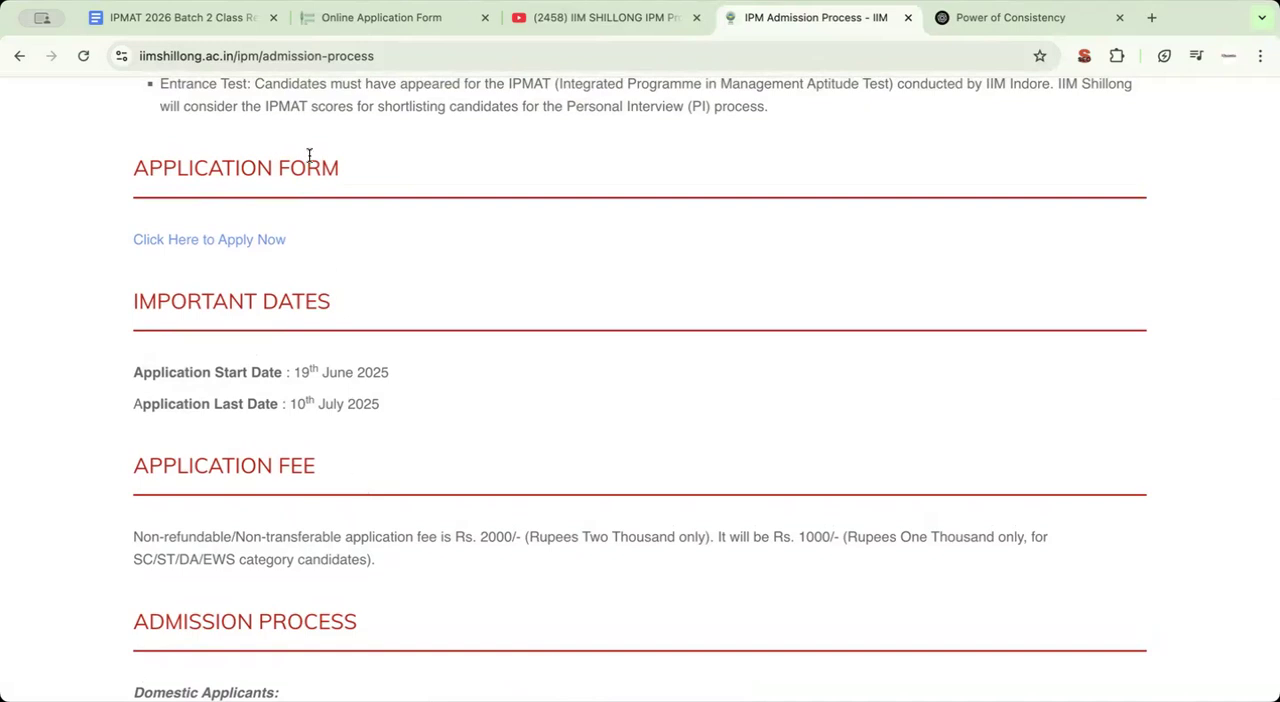
Review the IPM 2025 eligibility criteria, application dates, application fee and admission process on the IIM Shillong page
{"action": "scroll", "coordinate": [309, 155], "scroll_direction": "up", "scroll_amount": 5}
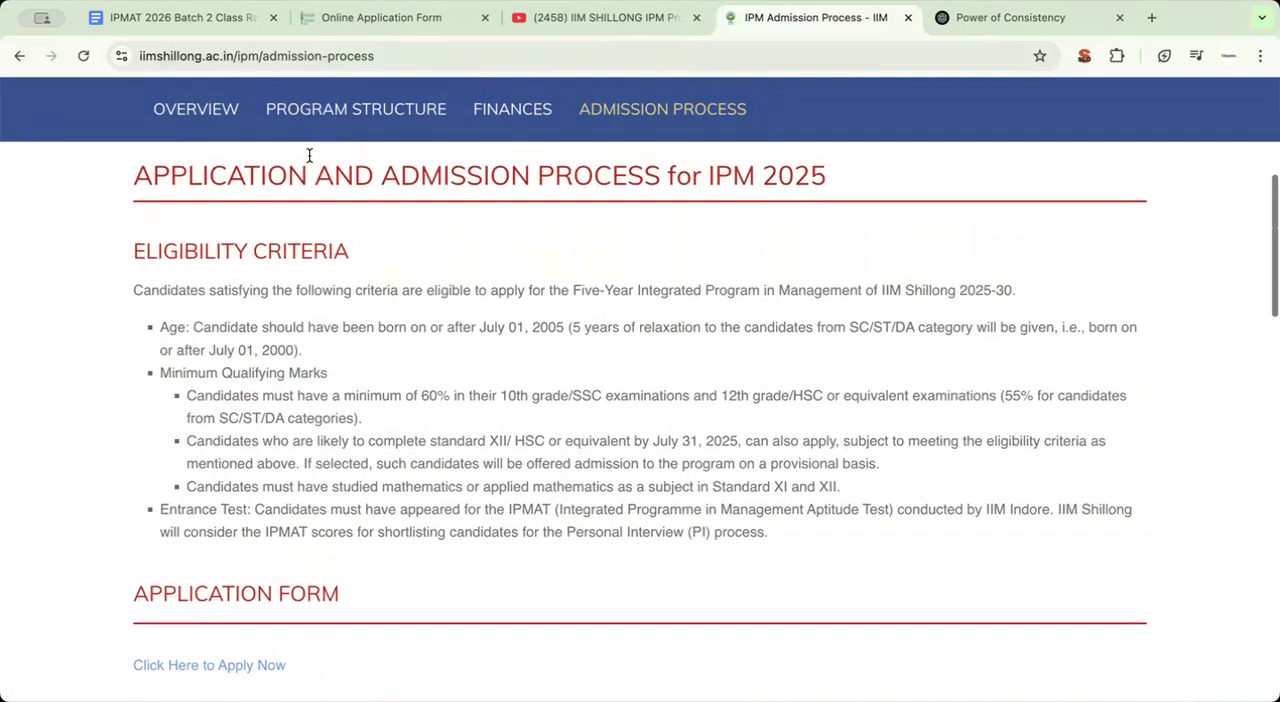
{"action": "scroll", "coordinate": [309, 157], "scroll_direction": "up", "scroll_amount": 1}
{"action": "left_click", "coordinate": [274, 57]}
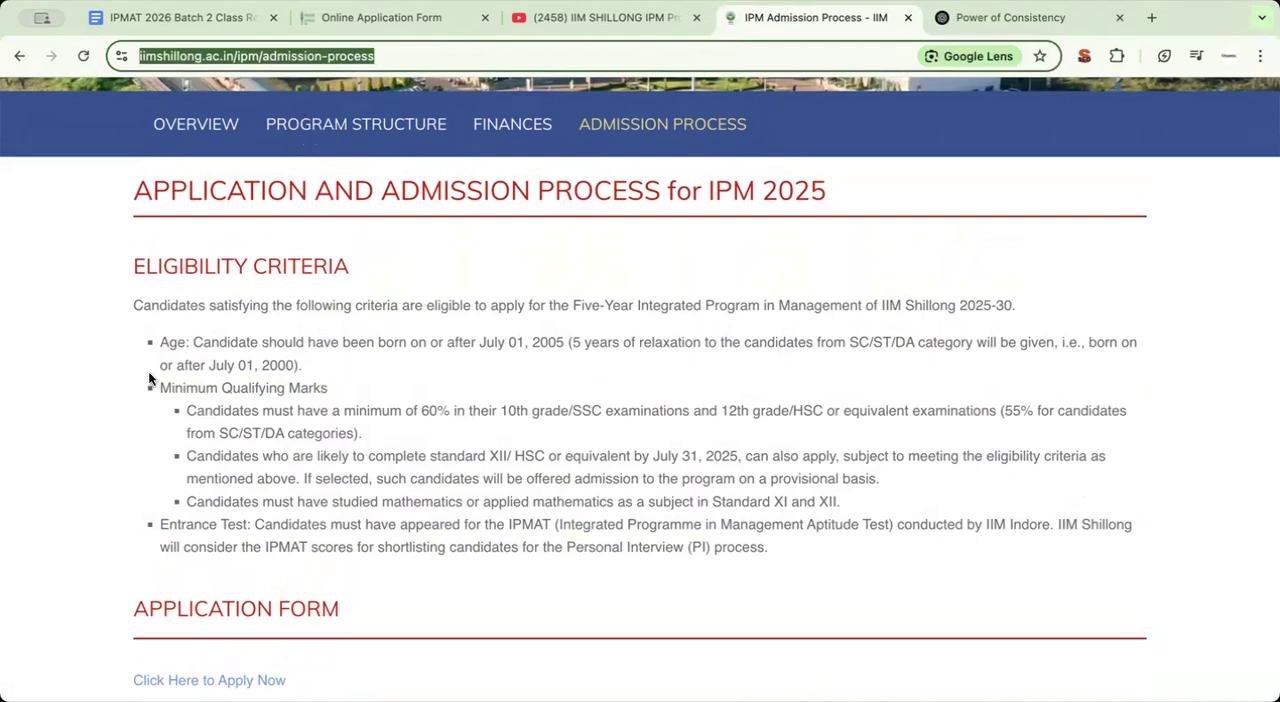
{"action": "scroll", "coordinate": [148, 378], "scroll_direction": "down", "scroll_amount": 1}
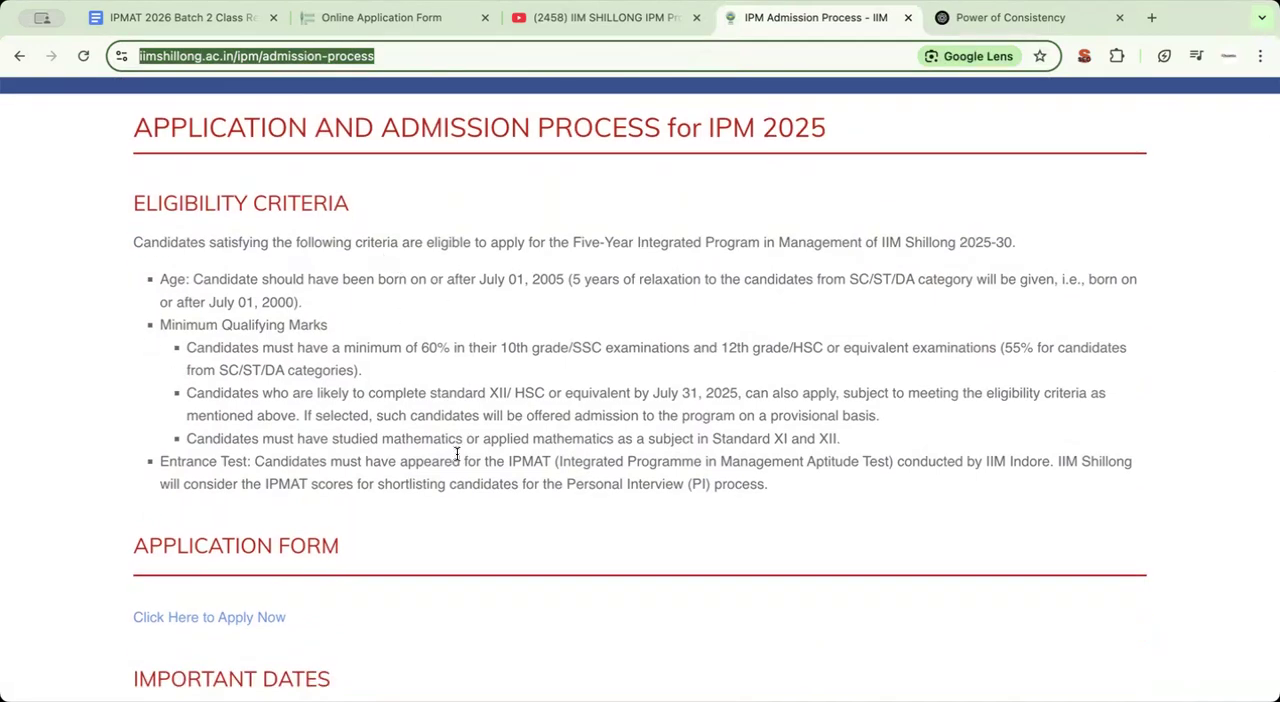
{"action": "scroll", "coordinate": [457, 454], "scroll_direction": "down", "scroll_amount": 2}
{"action": "scroll", "coordinate": [457, 454], "scroll_direction": "down", "scroll_amount": 5}
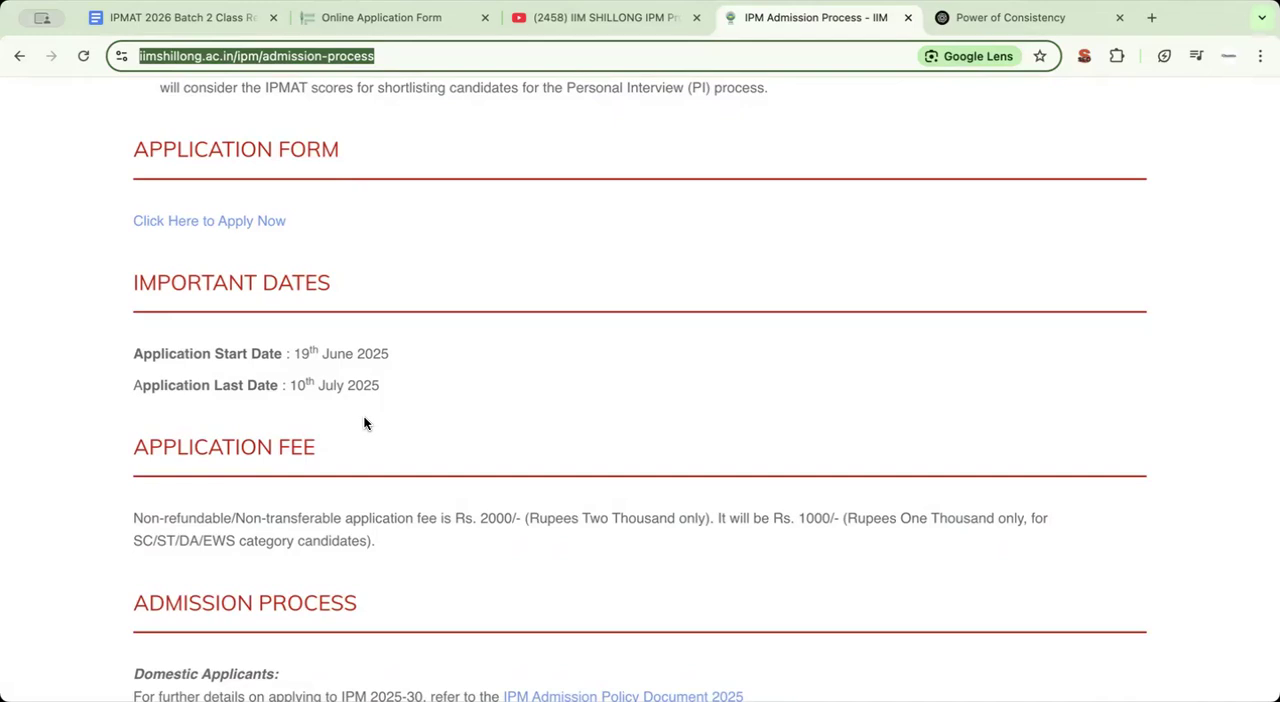
{"action": "scroll", "coordinate": [364, 423], "scroll_direction": "down", "scroll_amount": 3}
{"action": "scroll", "coordinate": [477, 446], "scroll_direction": "down", "scroll_amount": 3}
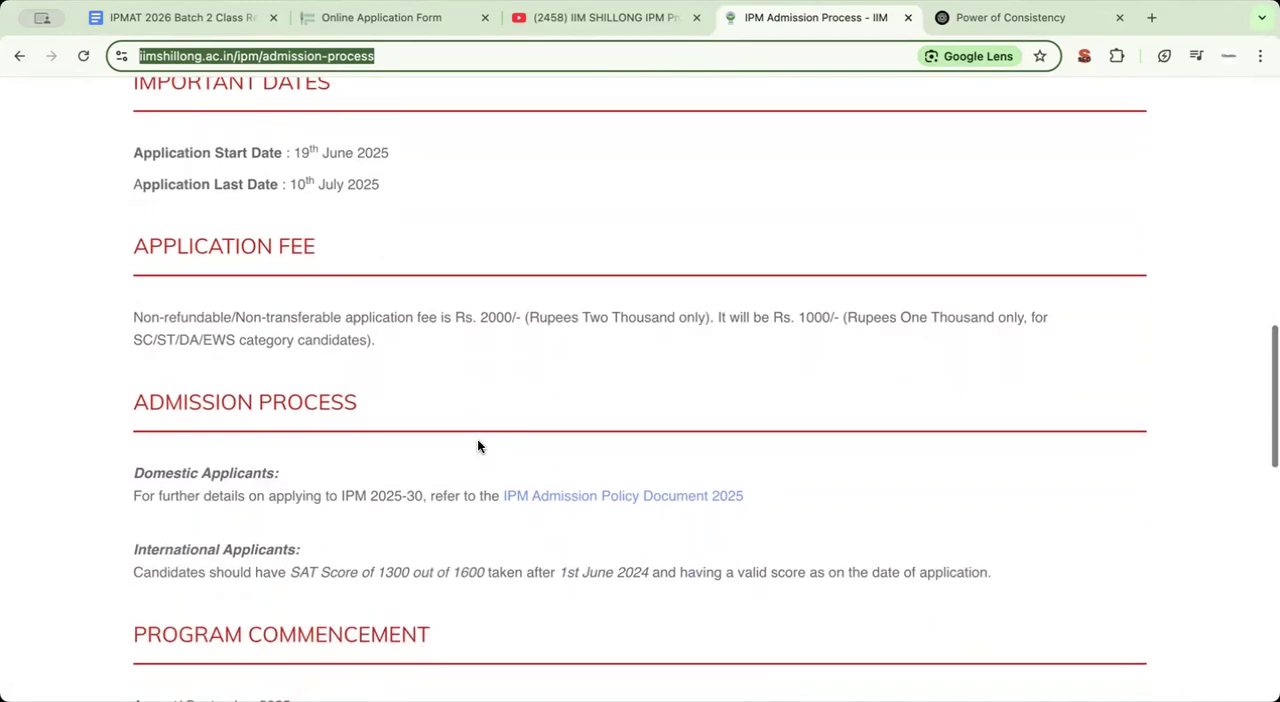
{"action": "scroll", "coordinate": [477, 446], "scroll_direction": "down", "scroll_amount": 2}
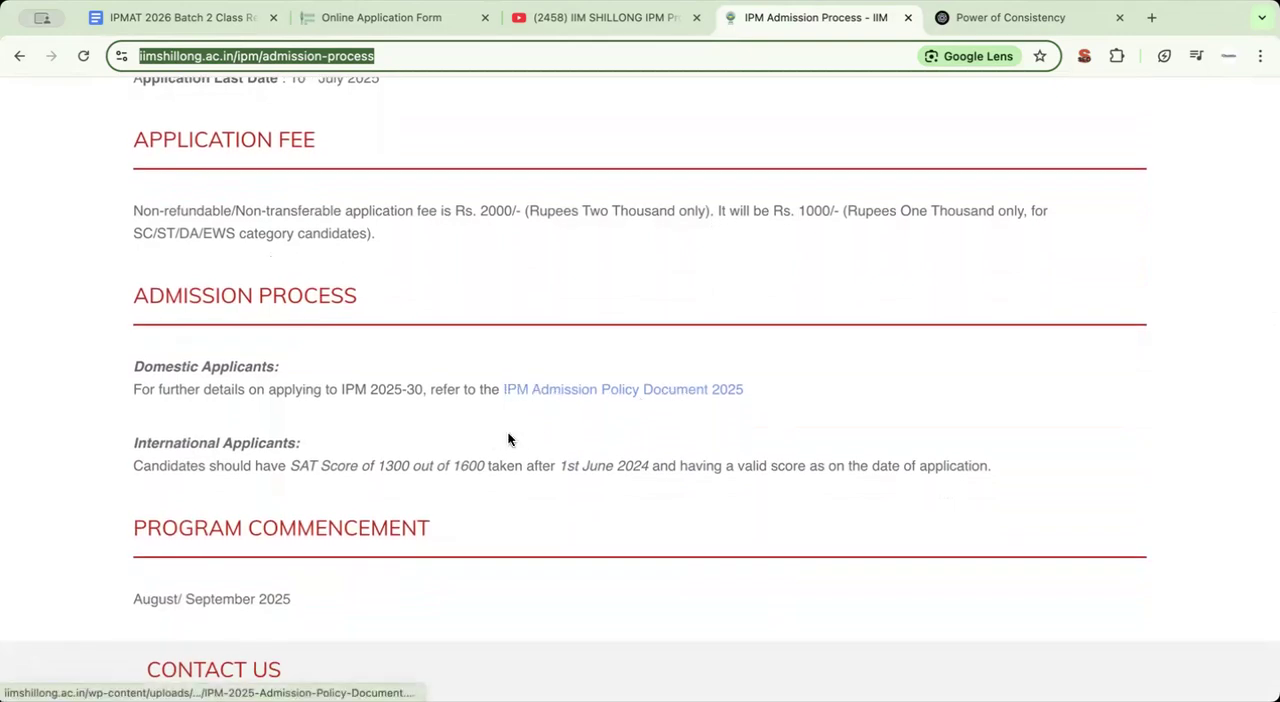
{"action": "scroll", "coordinate": [506, 480], "scroll_direction": "down", "scroll_amount": 1}
{"action": "scroll", "coordinate": [506, 482], "scroll_direction": "up", "scroll_amount": 2}
{"action": "scroll", "coordinate": [506, 482], "scroll_direction": "up", "scroll_amount": 2}
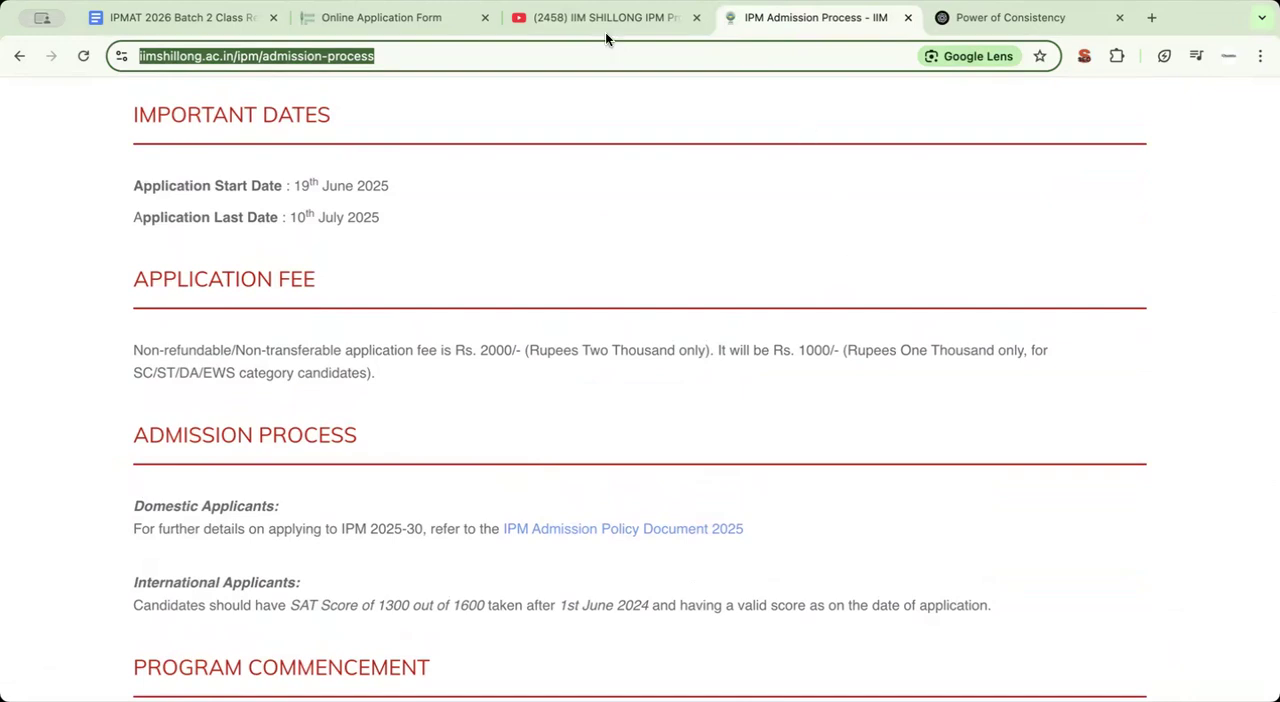
{"action": "scroll", "coordinate": [782, 268], "scroll_direction": "up", "scroll_amount": 2}
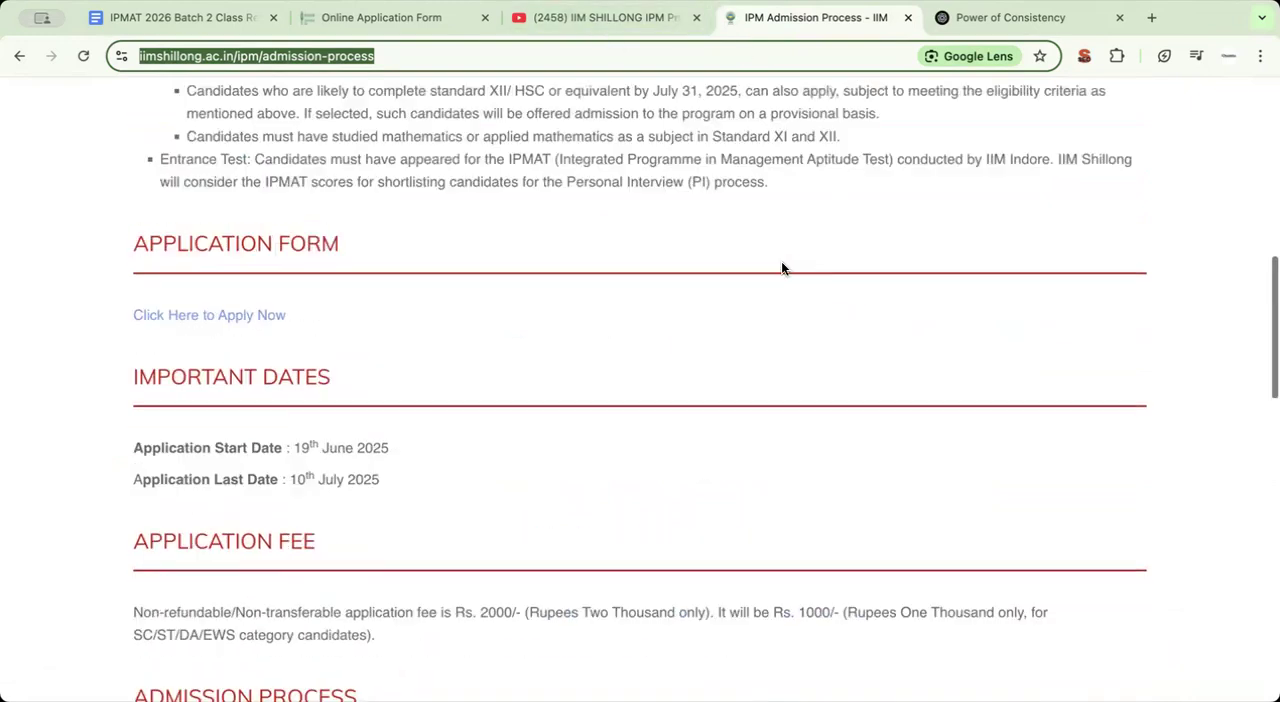
{"action": "scroll", "coordinate": [782, 268], "scroll_direction": "up", "scroll_amount": 5}
Switch to the online application form and check the course options offered for registration
{"action": "left_click", "coordinate": [402, 17]}
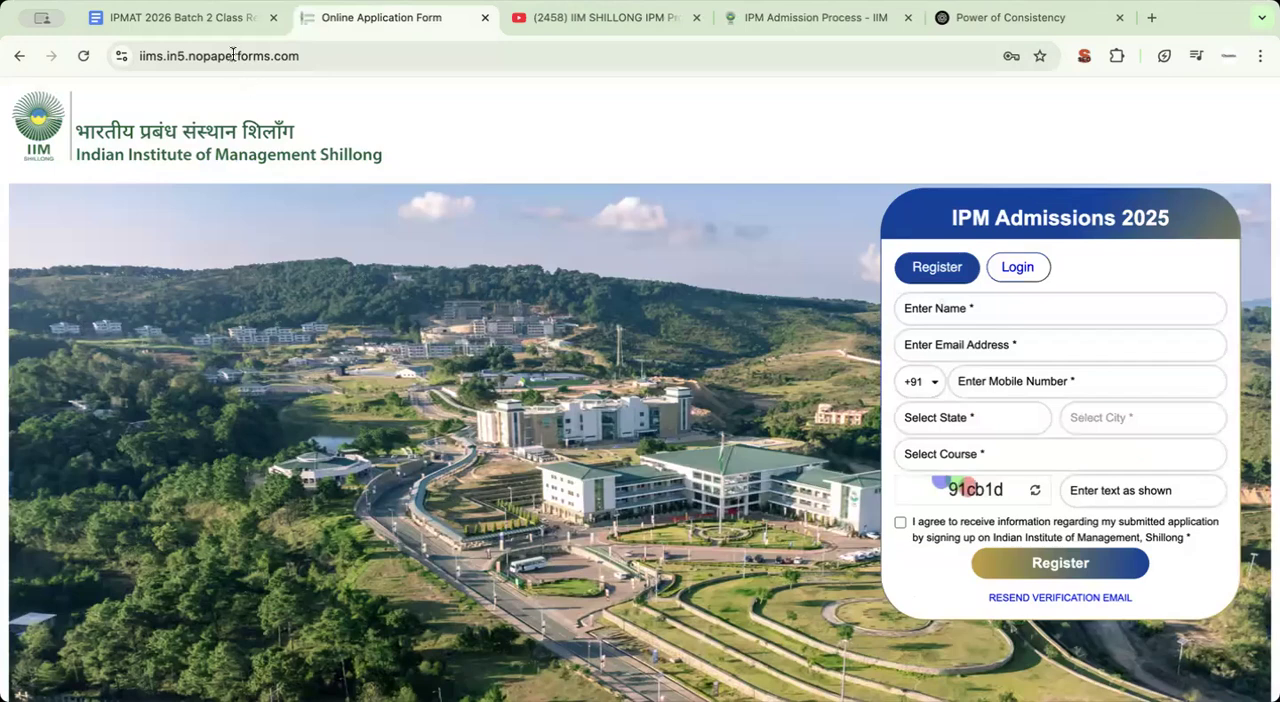
{"action": "left_click", "coordinate": [233, 55]}
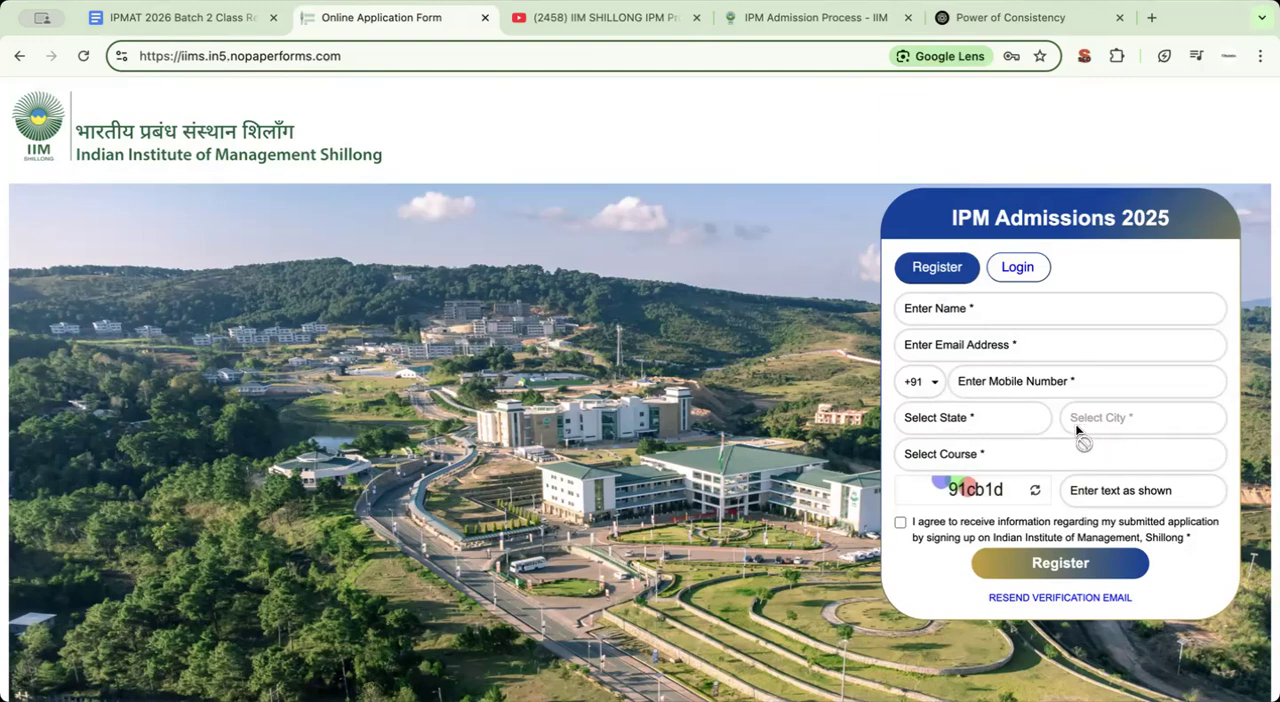
{"action": "left_click", "coordinate": [977, 453]}
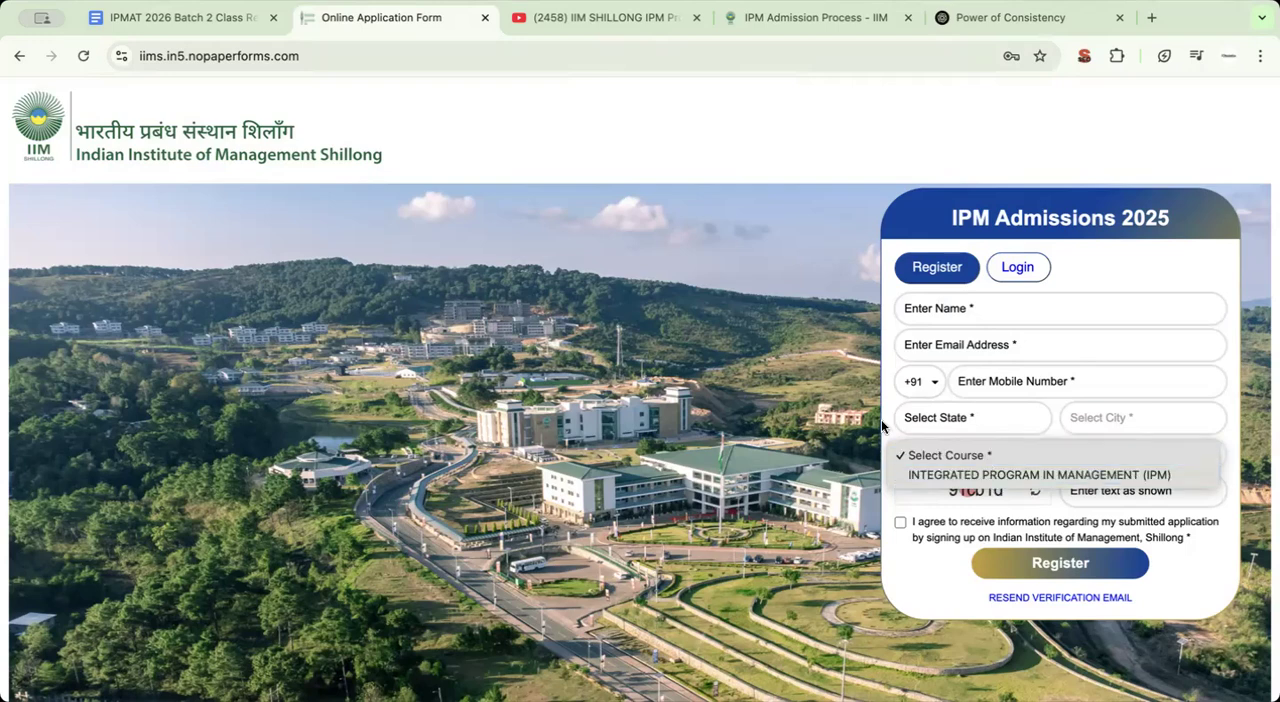
{"action": "left_click", "coordinate": [950, 458]}
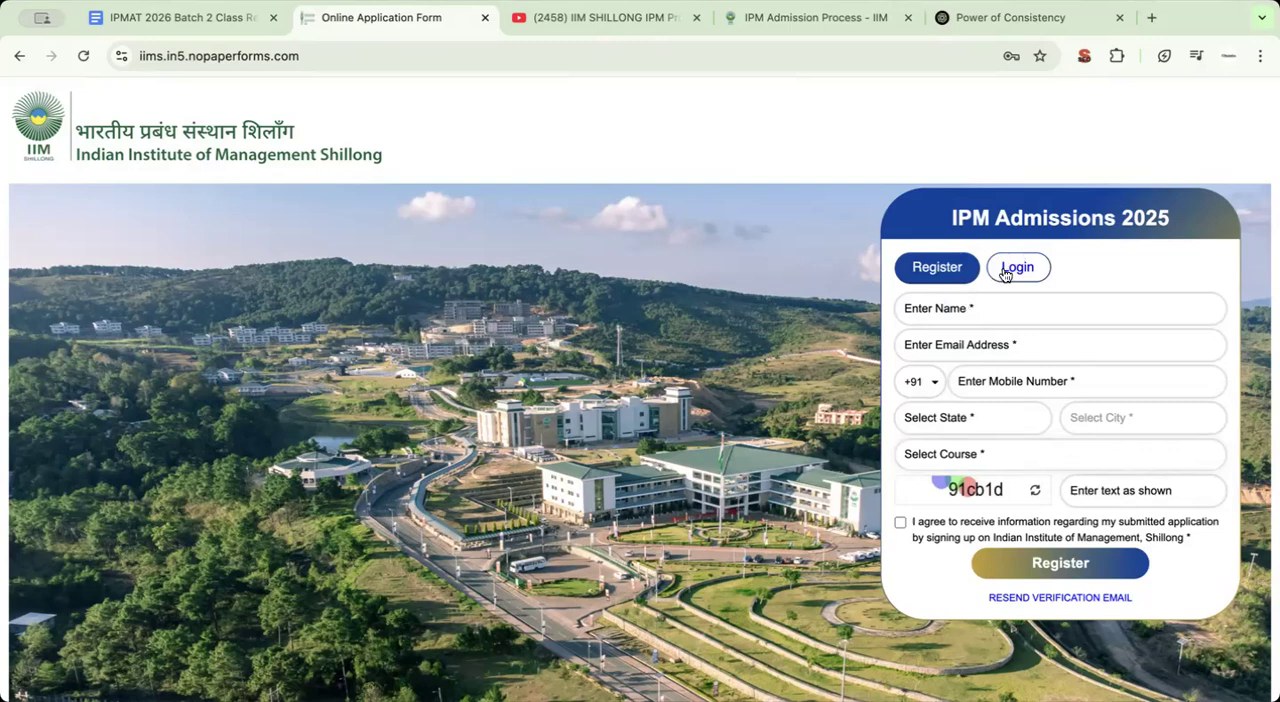
Log in to the IPM Admissions 2025 portal with the prefilled credentials, choosing to remember the login details
{"action": "left_click", "coordinate": [1008, 268]}
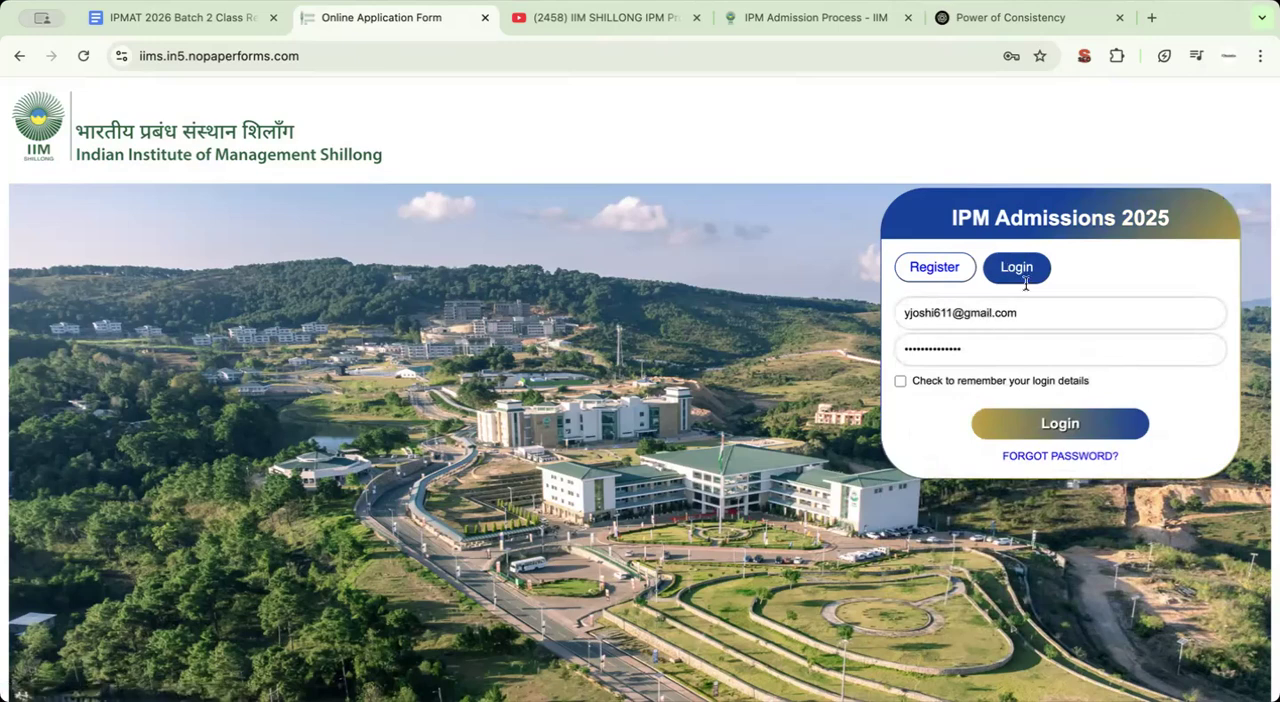
{"action": "left_click", "coordinate": [943, 383]}
{"action": "left_click", "coordinate": [1061, 426]}
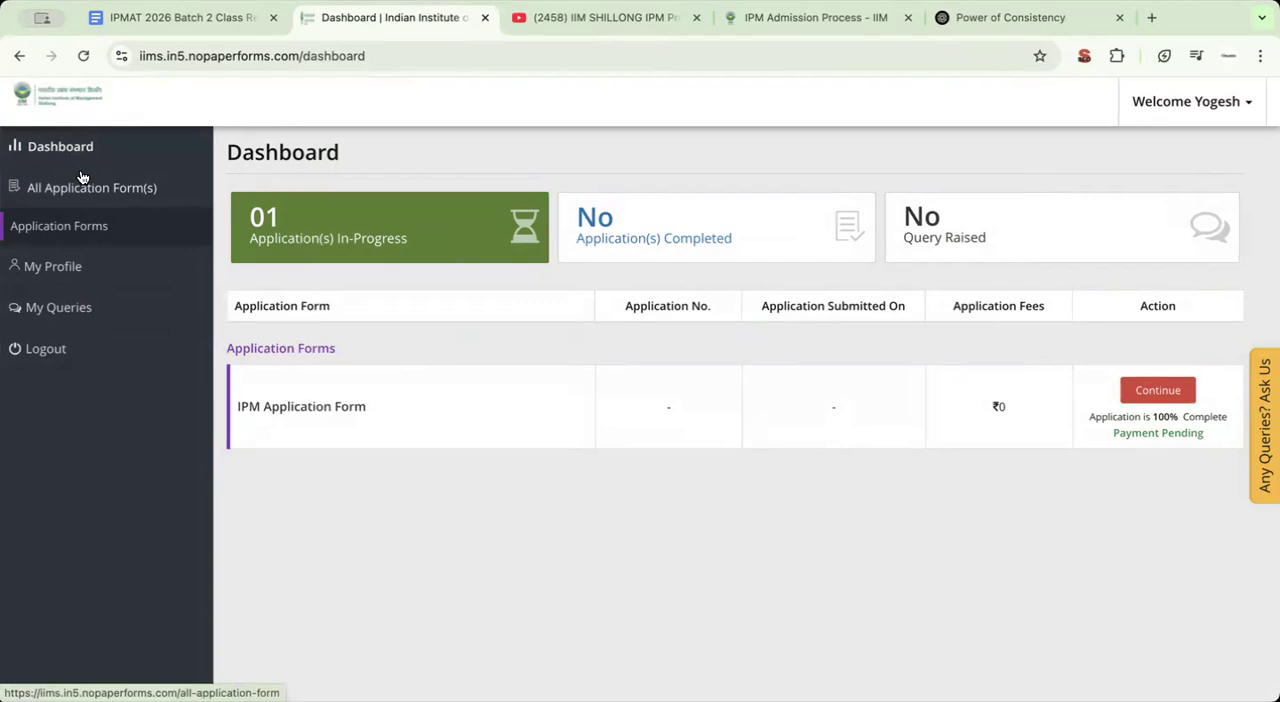
Review the name, alternate mobile number and course fields in My Profile, and check My Queries
{"action": "left_click", "coordinate": [76, 265]}
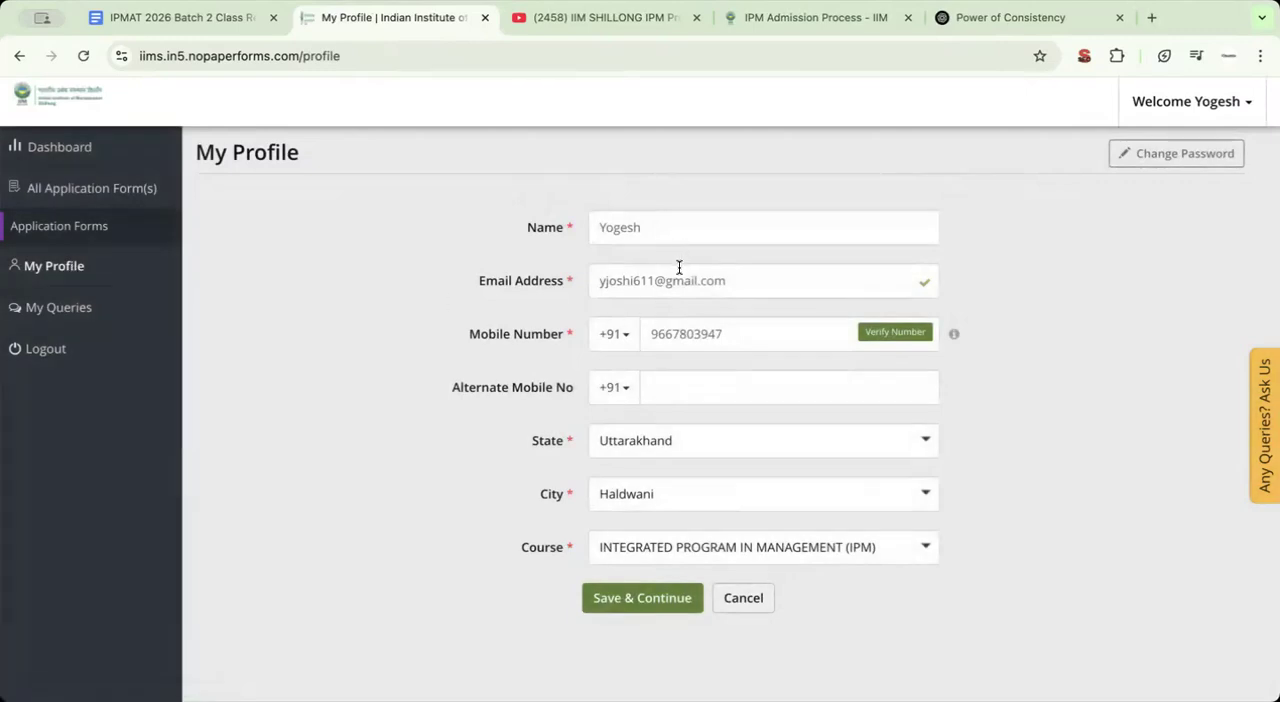
{"action": "left_click", "coordinate": [651, 228]}
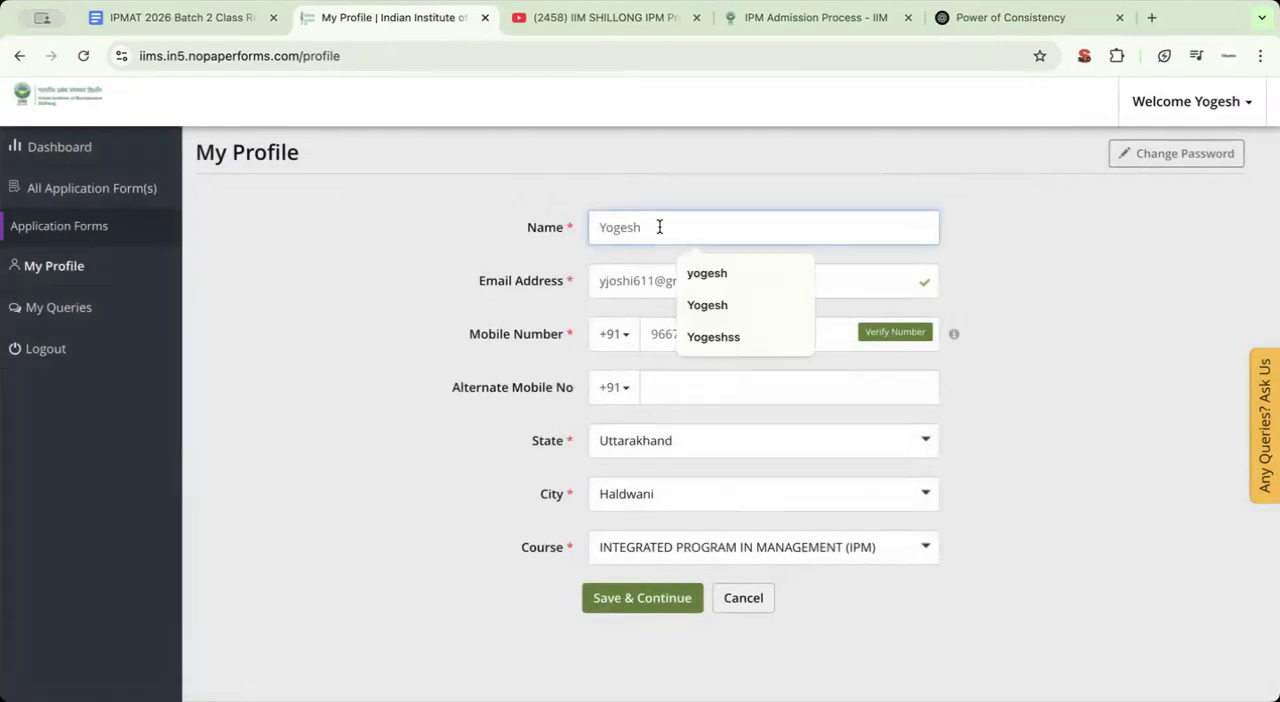
{"action": "left_click", "coordinate": [437, 233]}
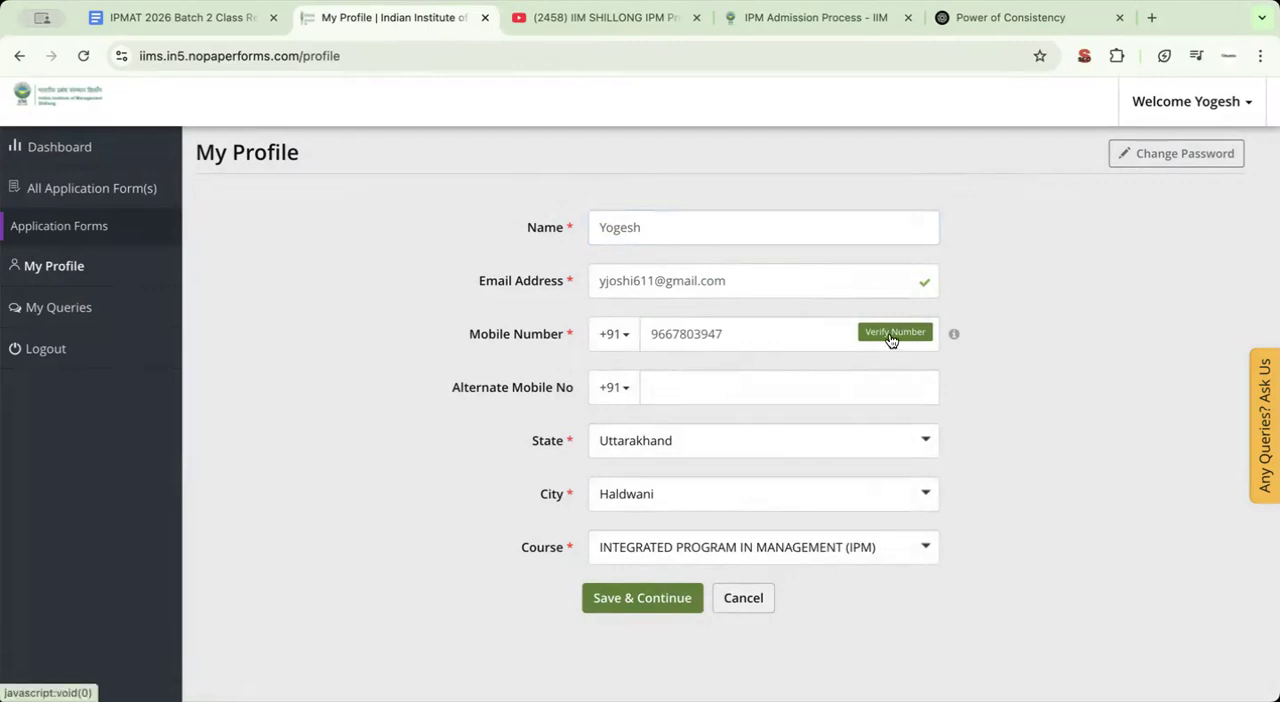
{"action": "left_click", "coordinate": [692, 386]}
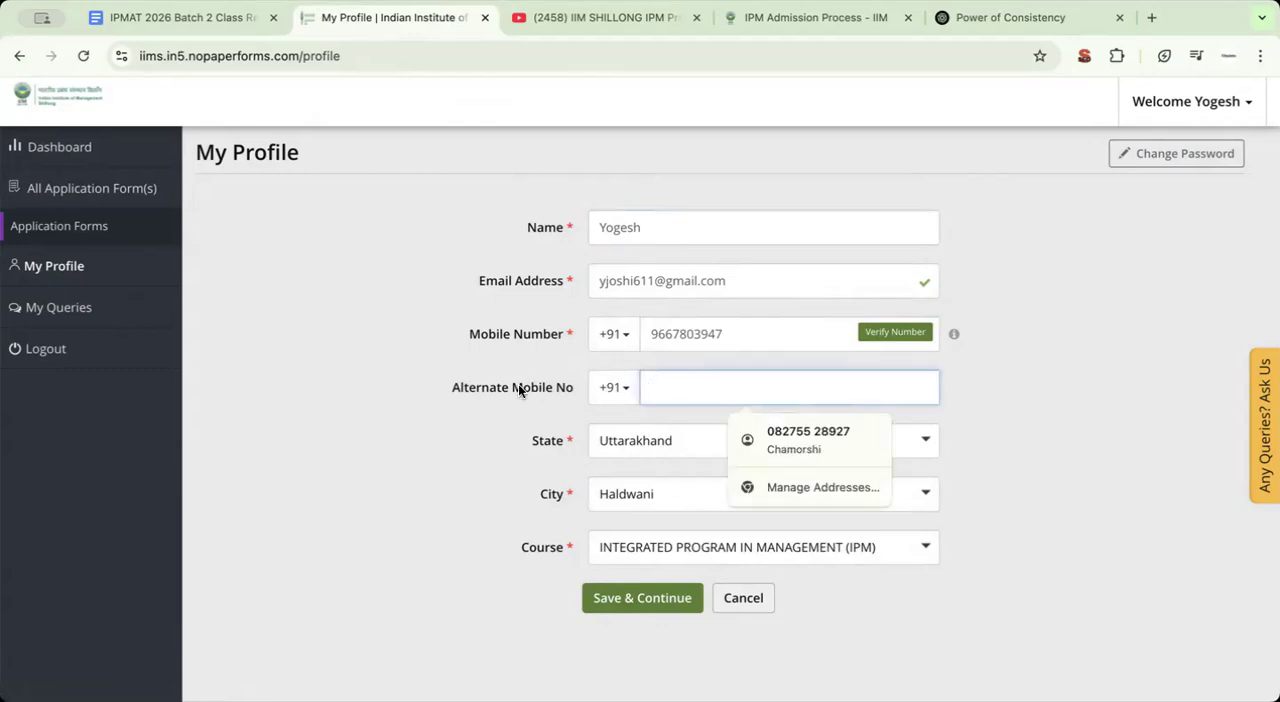
{"action": "left_click", "coordinate": [465, 440]}
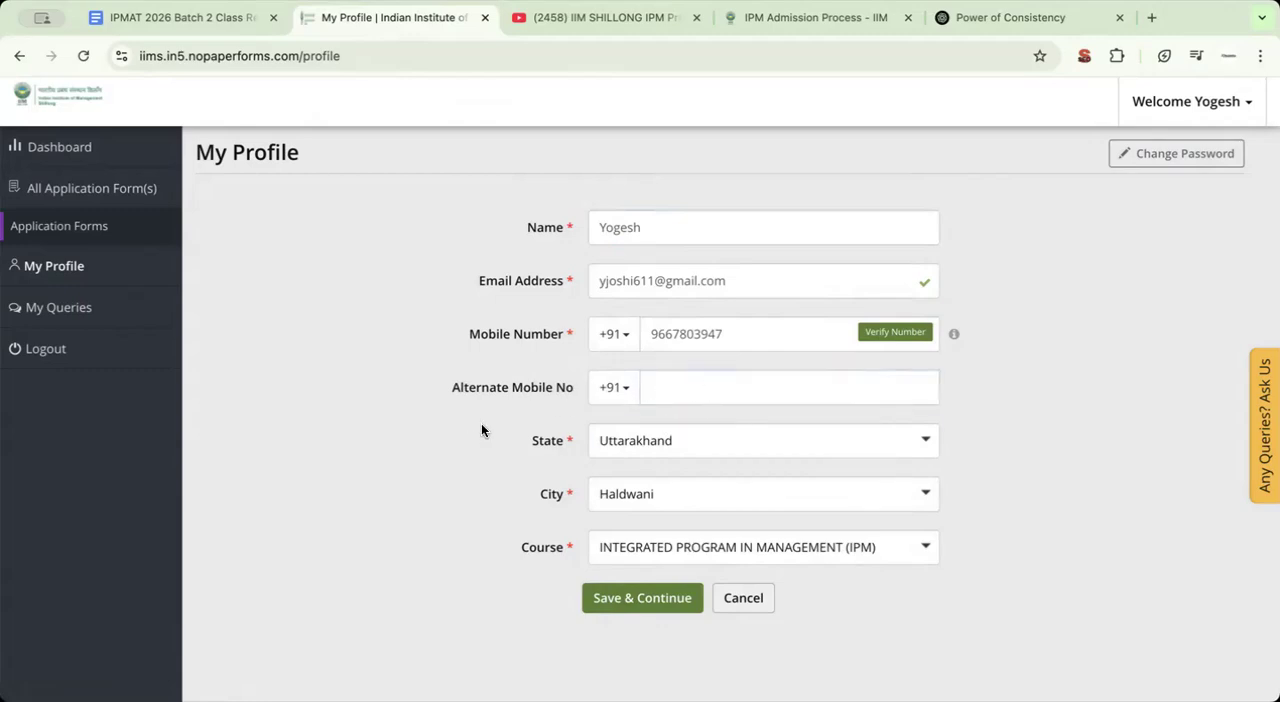
{"action": "scroll", "coordinate": [458, 435], "scroll_direction": "down", "scroll_amount": 1}
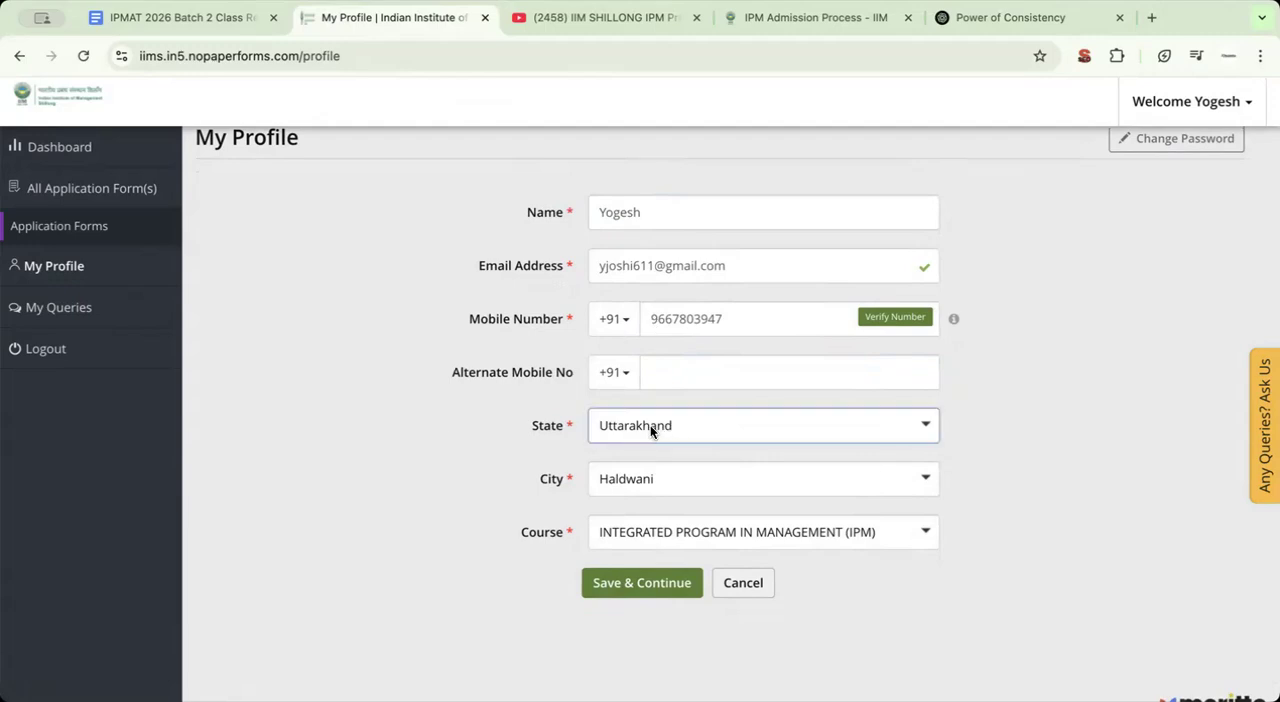
{"action": "left_click", "coordinate": [668, 535]}
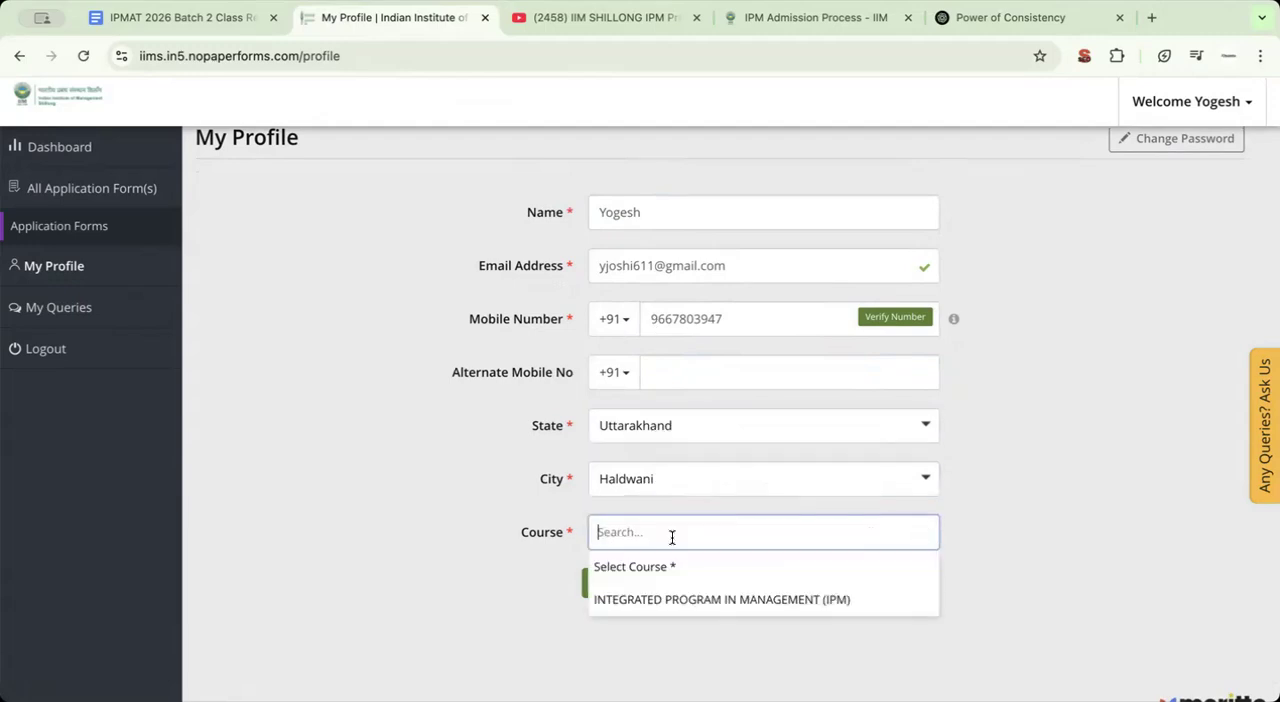
{"action": "left_click", "coordinate": [468, 537]}
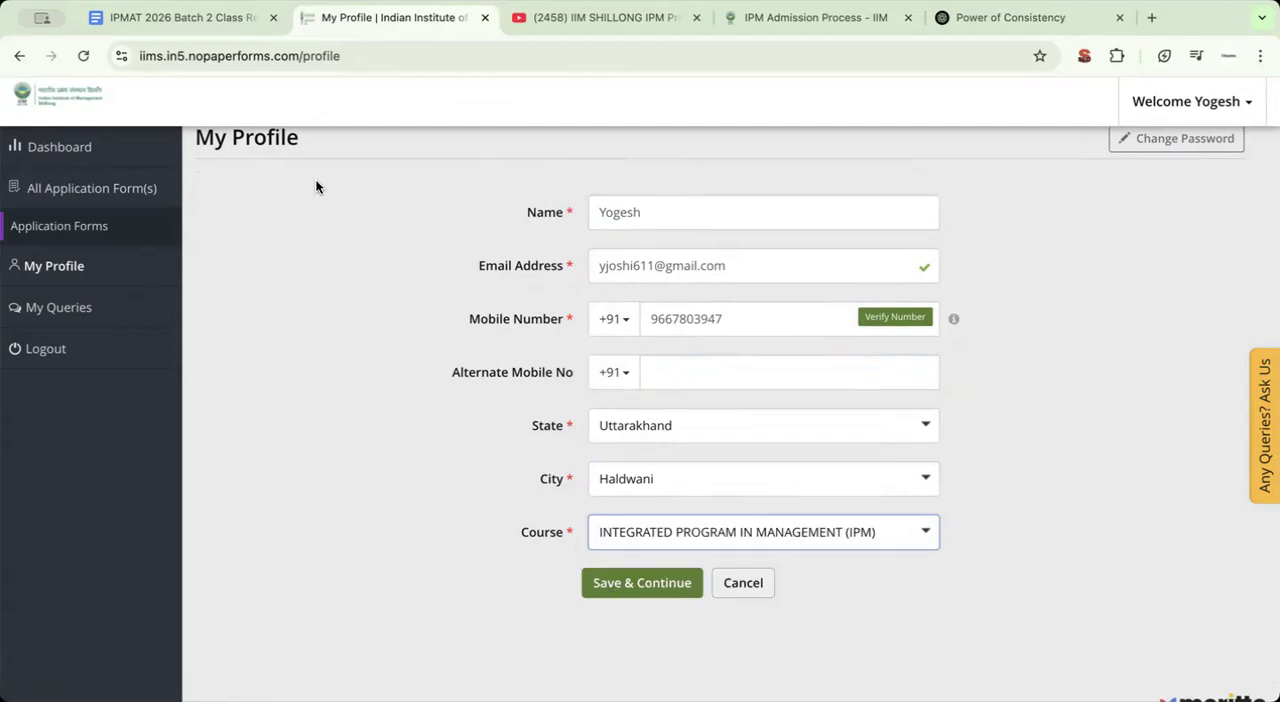
{"action": "left_click", "coordinate": [83, 300]}
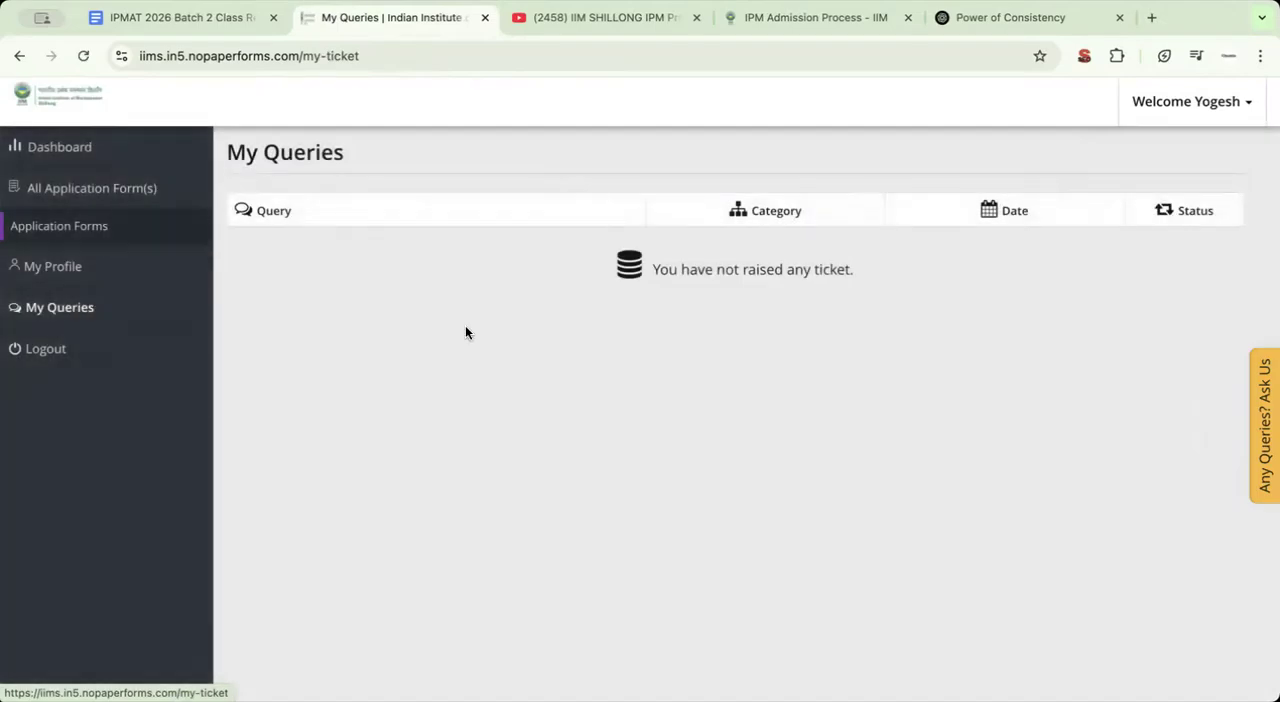
Continue the pending IPM Application Form and bring its earliest sections into the progress bar
{"action": "left_click", "coordinate": [75, 233]}
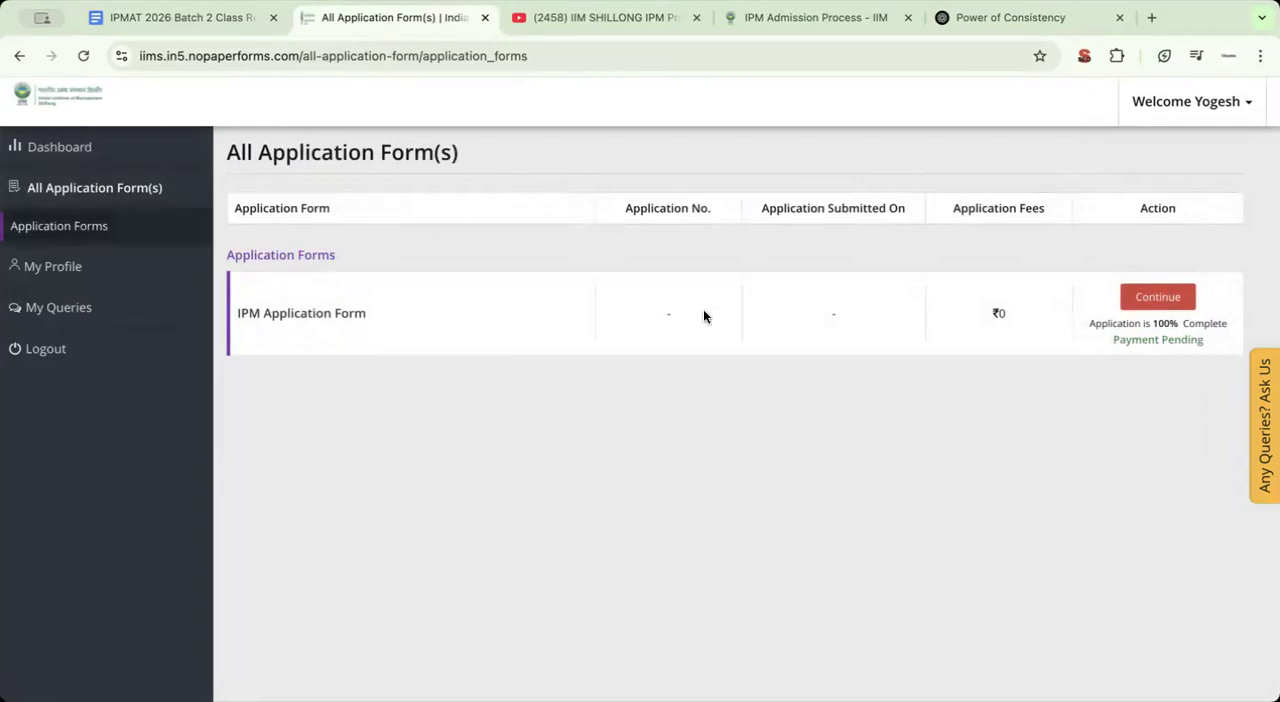
{"action": "left_click", "coordinate": [1147, 299]}
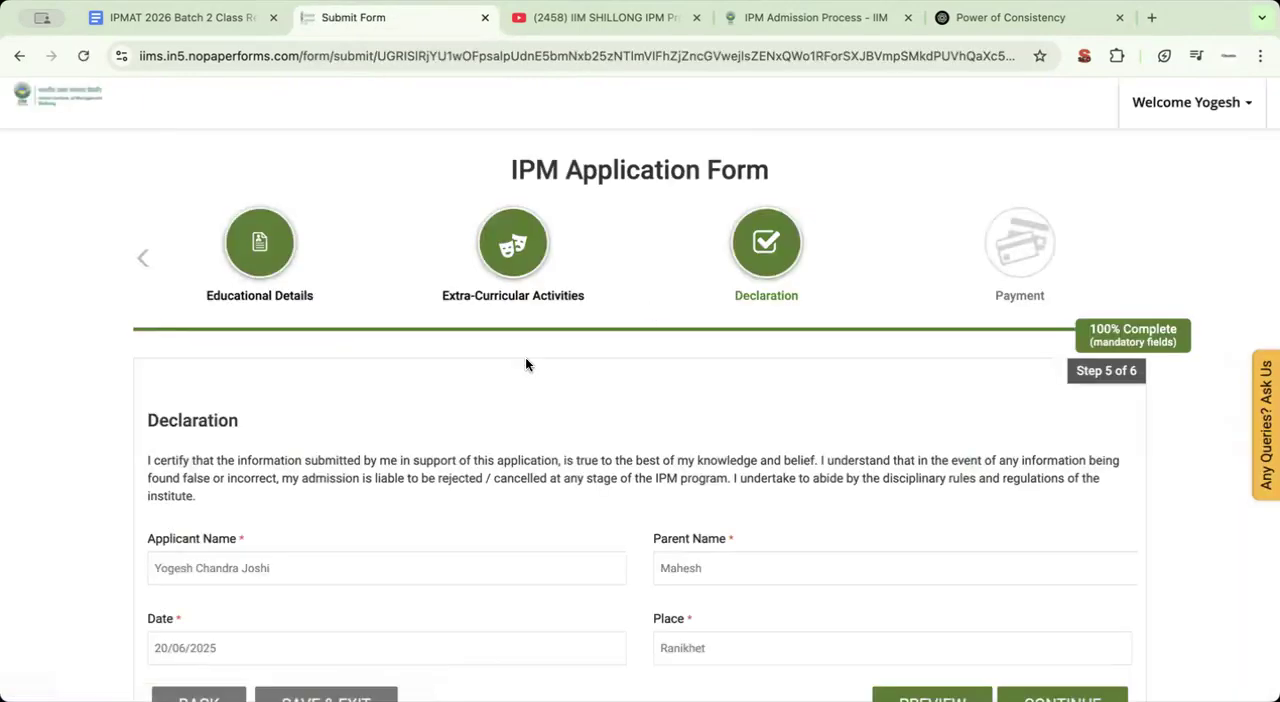
{"action": "left_click", "coordinate": [142, 258]}
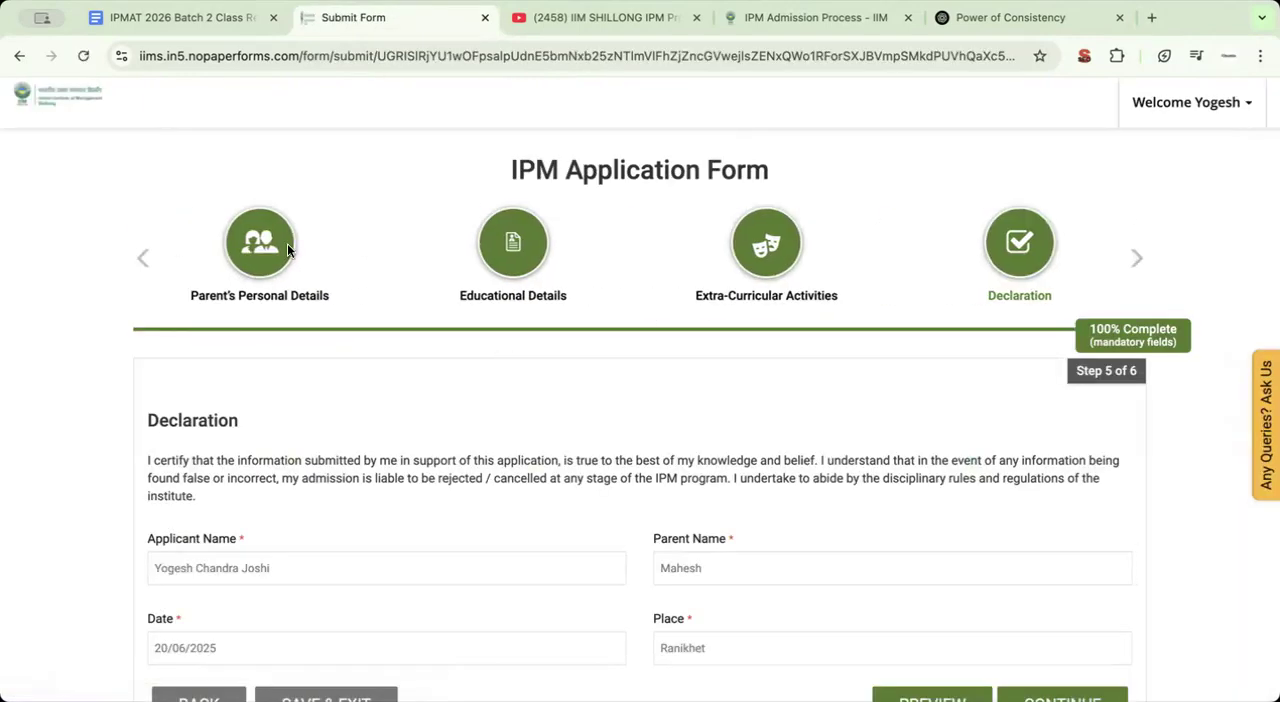
{"action": "scroll", "coordinate": [278, 456], "scroll_direction": "up", "scroll_amount": 2}
{"action": "left_click", "coordinate": [142, 258]}
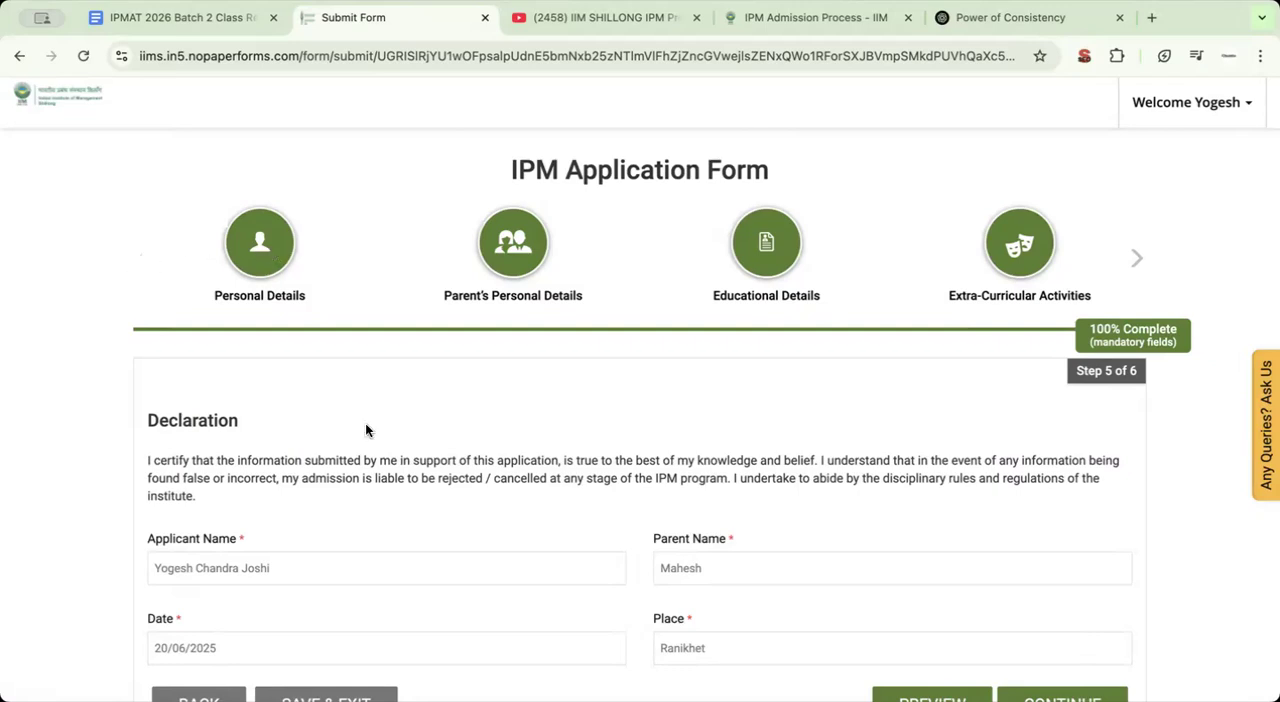
Go back from the Declaration through each earlier section of the application form to Personal Details
{"action": "scroll", "coordinate": [366, 428], "scroll_direction": "down", "scroll_amount": 3}
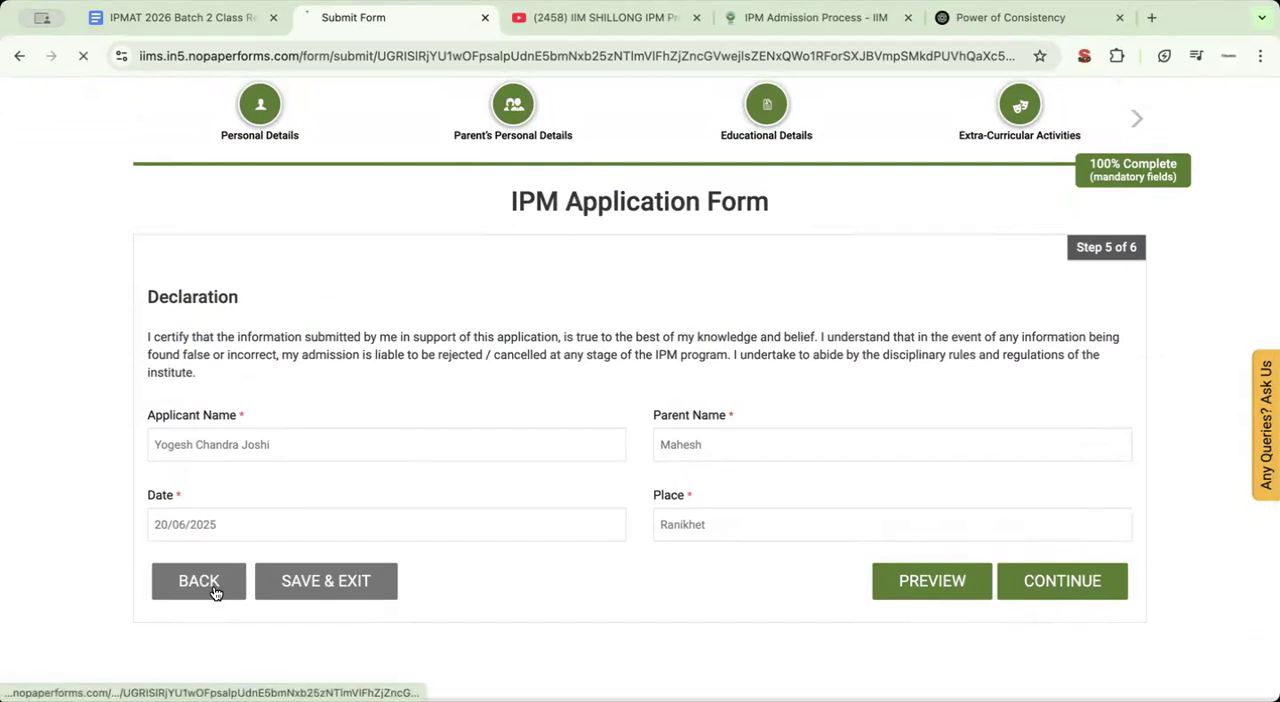
{"action": "left_click", "coordinate": [212, 590]}
{"action": "scroll", "coordinate": [211, 586], "scroll_direction": "down", "scroll_amount": 10}
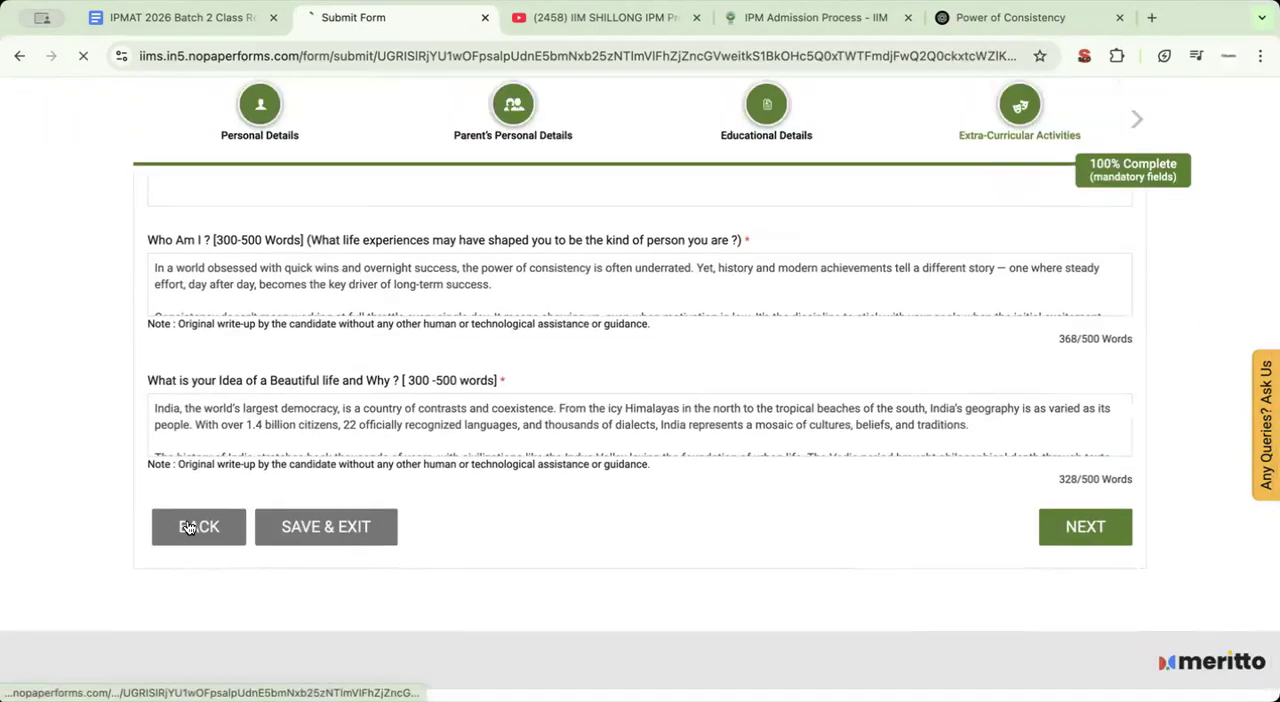
{"action": "left_click", "coordinate": [196, 518]}
{"action": "scroll", "coordinate": [262, 500], "scroll_direction": "down", "scroll_amount": 10}
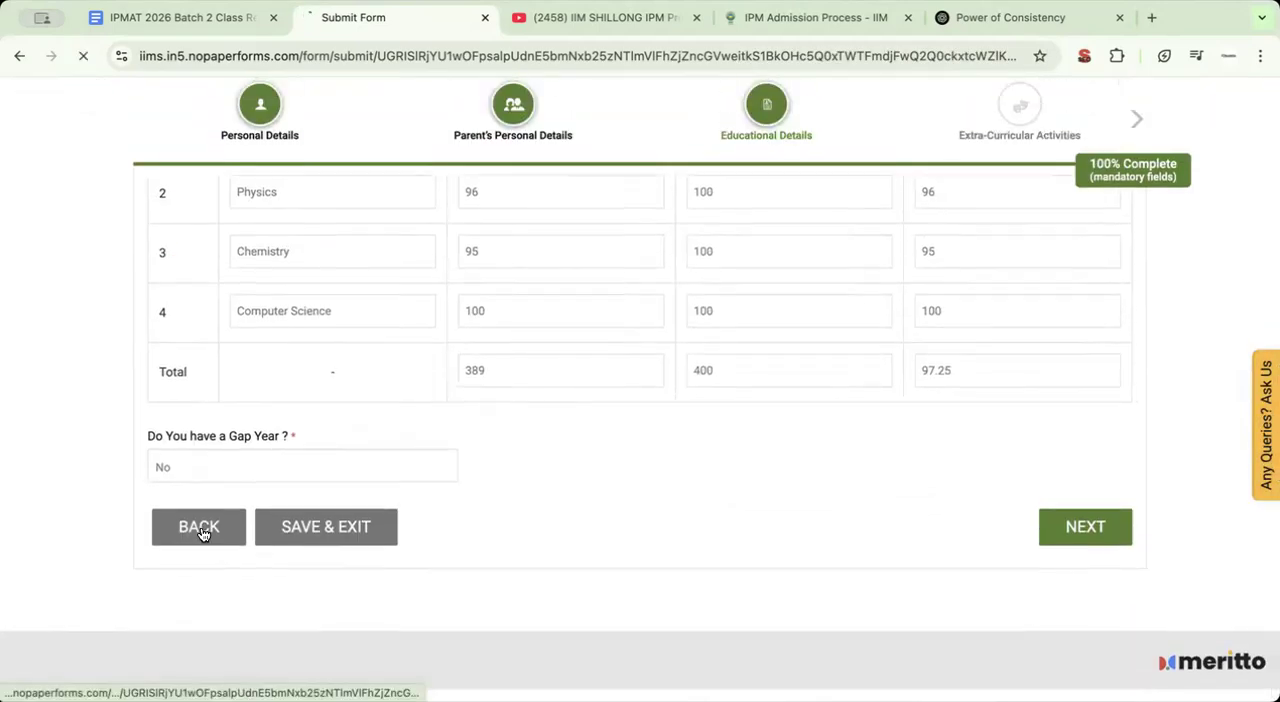
{"action": "left_click", "coordinate": [200, 526]}
{"action": "scroll", "coordinate": [442, 455], "scroll_direction": "down", "scroll_amount": 6}
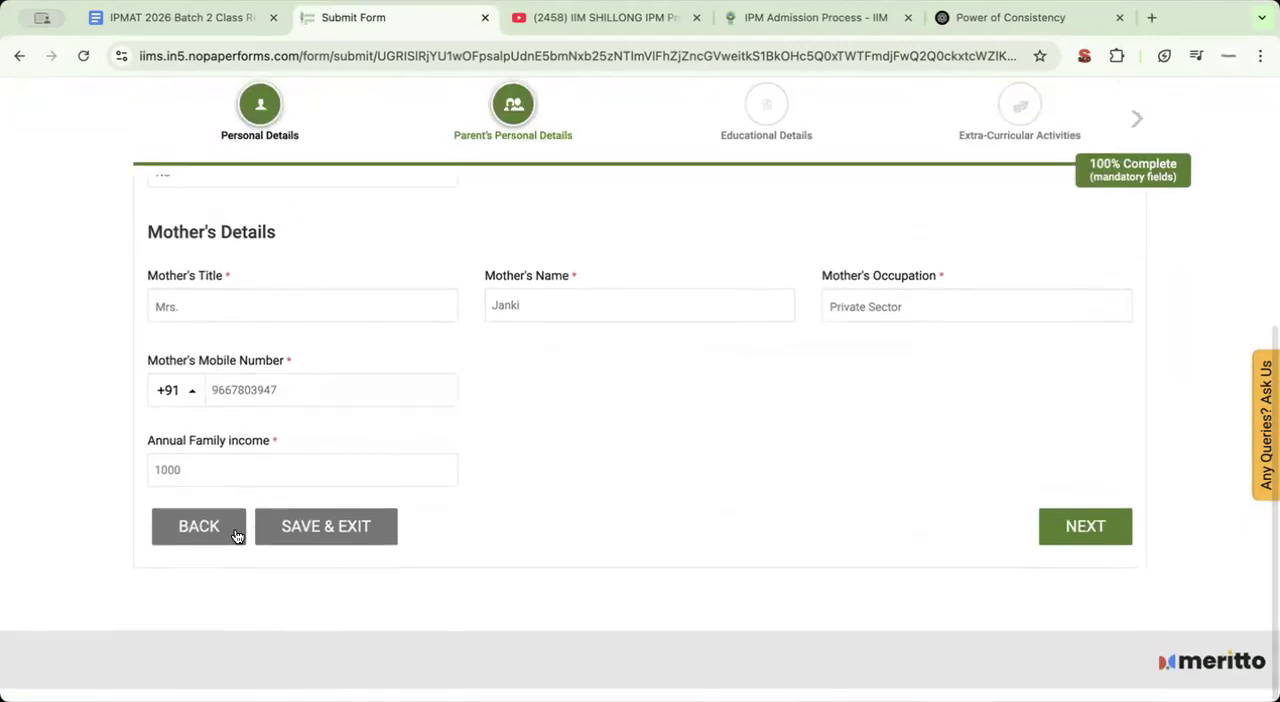
{"action": "left_click", "coordinate": [236, 528]}
Review the candidate photo, IPMAT / SAT registration number and APAAR ID fields at the start of Personal Details
{"action": "scroll", "coordinate": [316, 533], "scroll_direction": "down", "scroll_amount": 3}
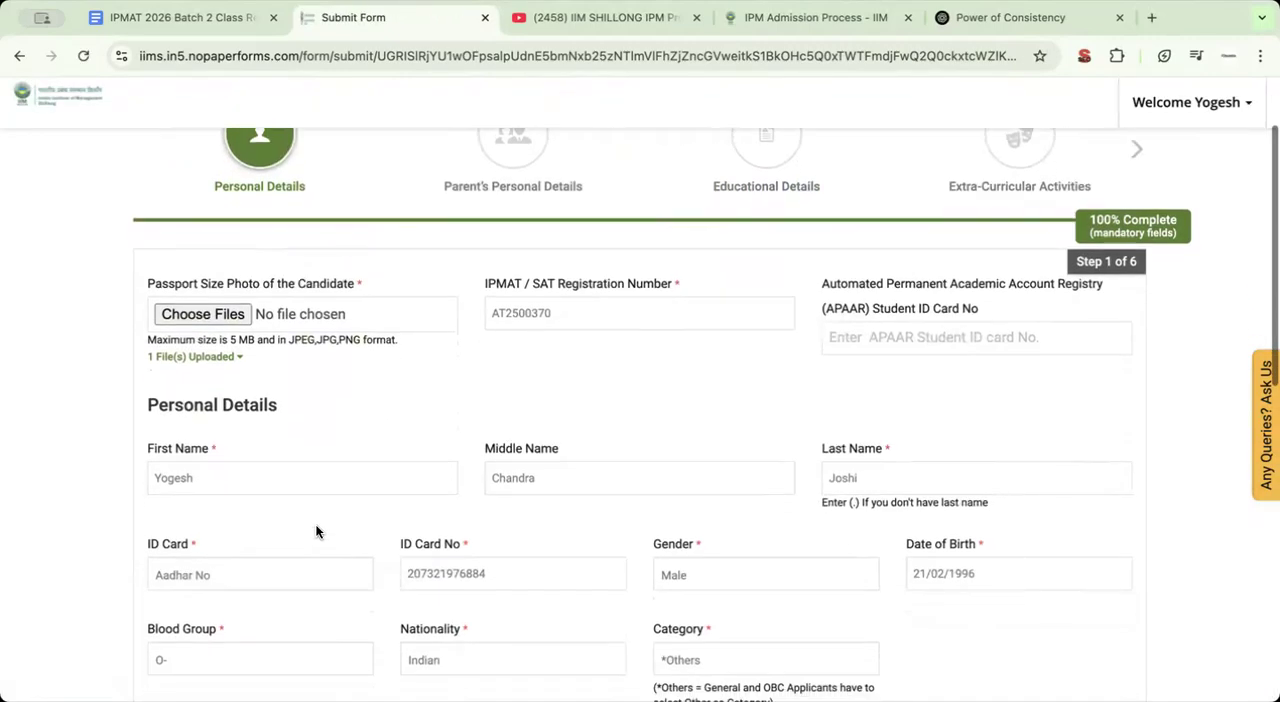
{"action": "scroll", "coordinate": [277, 297], "scroll_direction": "up", "scroll_amount": 3}
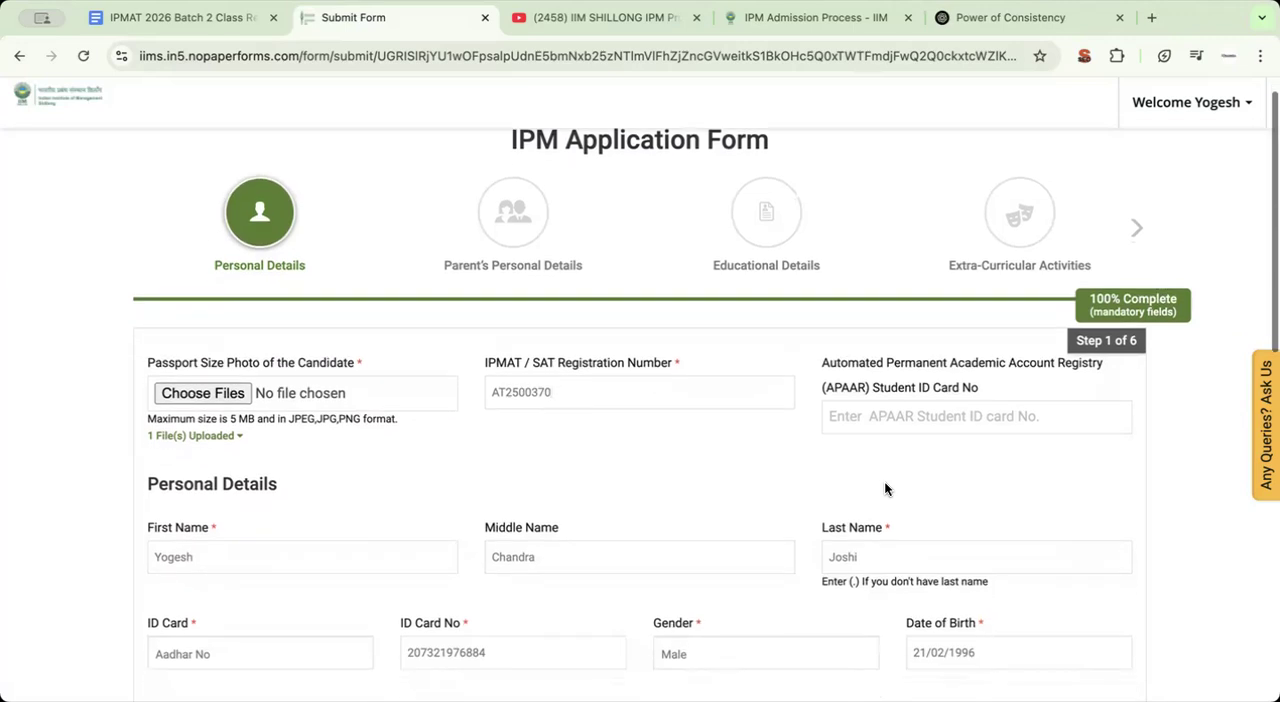
{"action": "scroll", "coordinate": [884, 481], "scroll_direction": "down", "scroll_amount": 1}
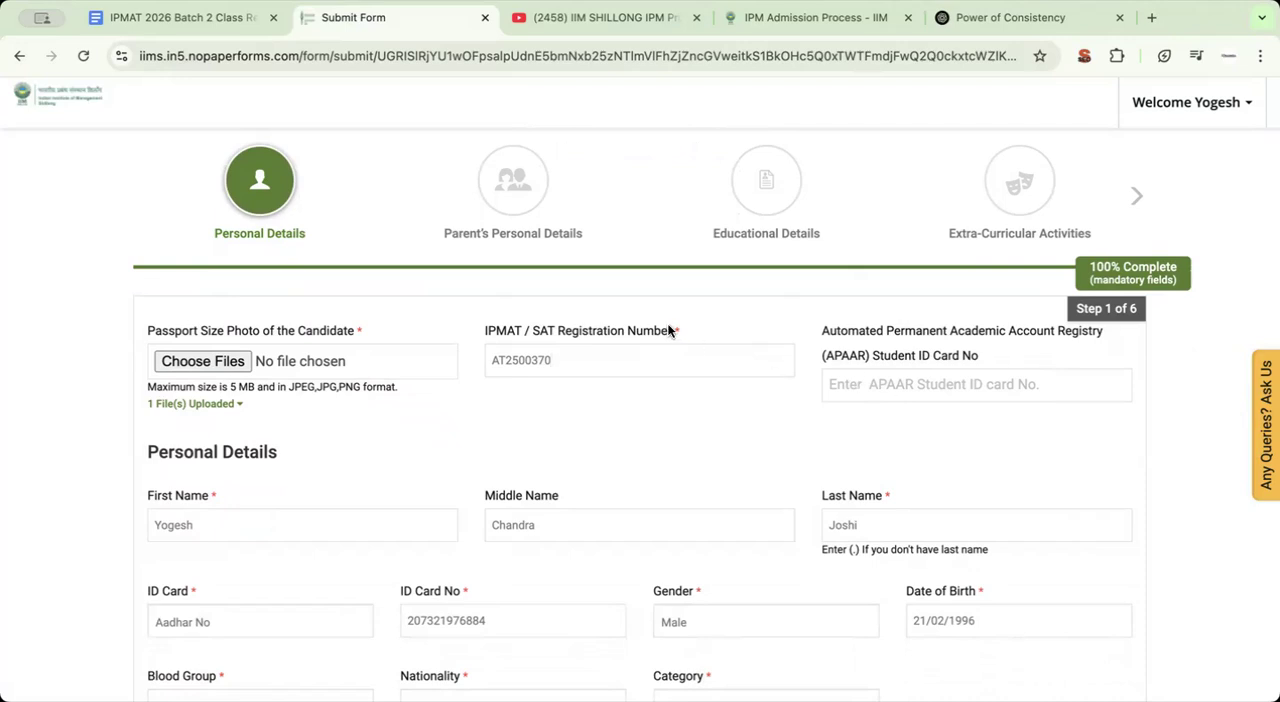
{"action": "left_click_drag", "start_coordinate": [674, 331], "coordinate": [707, 327]}
{"action": "scroll", "coordinate": [545, 450], "scroll_direction": "down", "scroll_amount": 3}
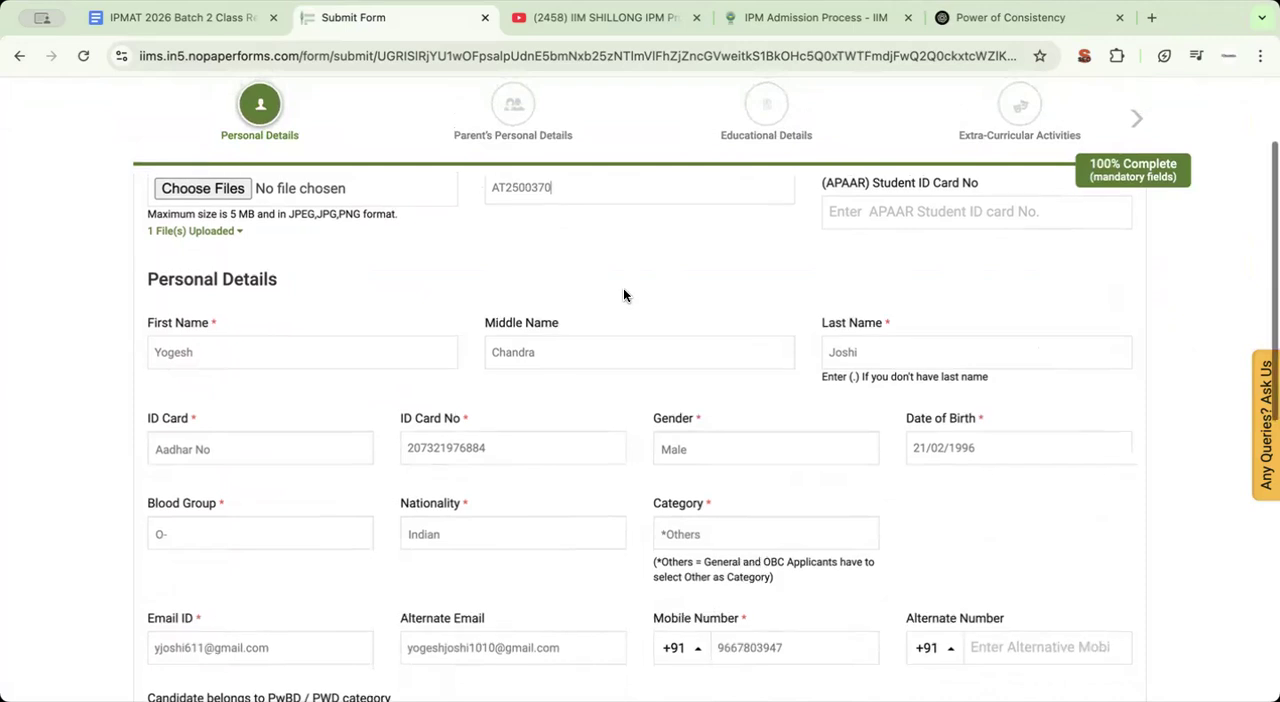
{"action": "scroll", "coordinate": [624, 286], "scroll_direction": "up", "scroll_amount": 2}
{"action": "scroll", "coordinate": [250, 372], "scroll_direction": "down", "scroll_amount": 1}
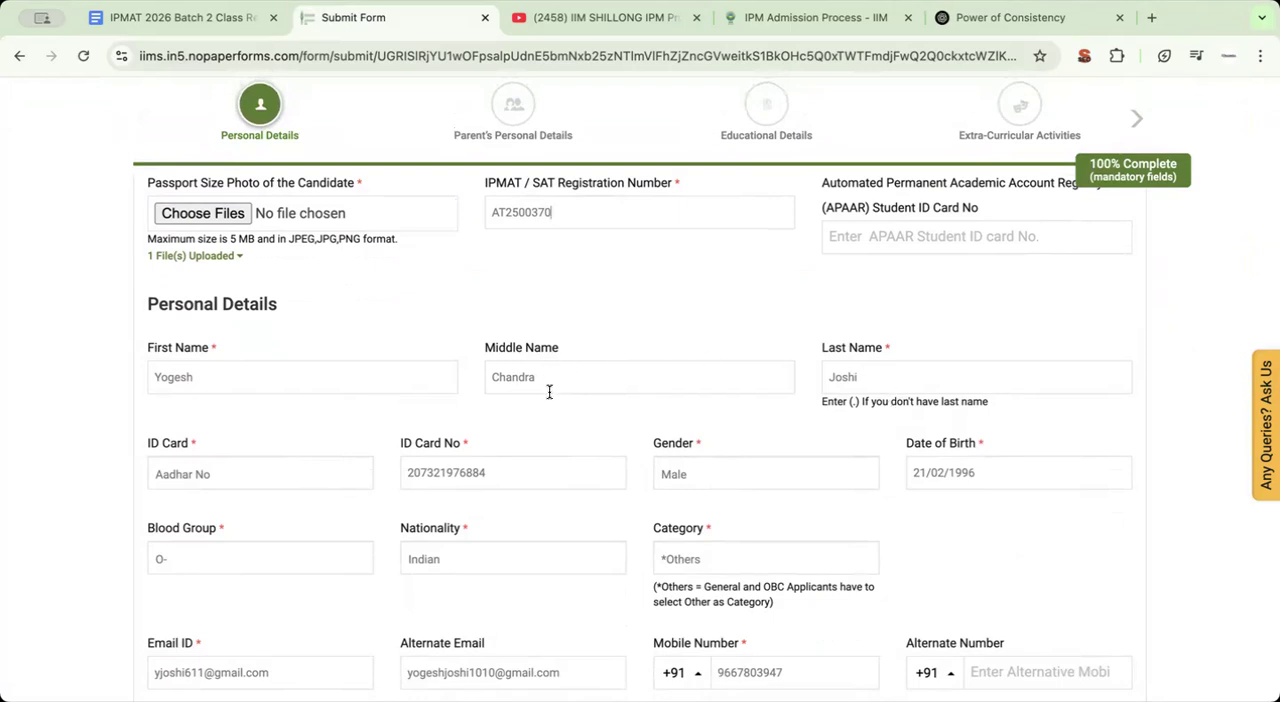
Review the candidate name fields and the document types offered for ID Card, leaving the selection as it is
{"action": "scroll", "coordinate": [480, 440], "scroll_direction": "down", "scroll_amount": 2}
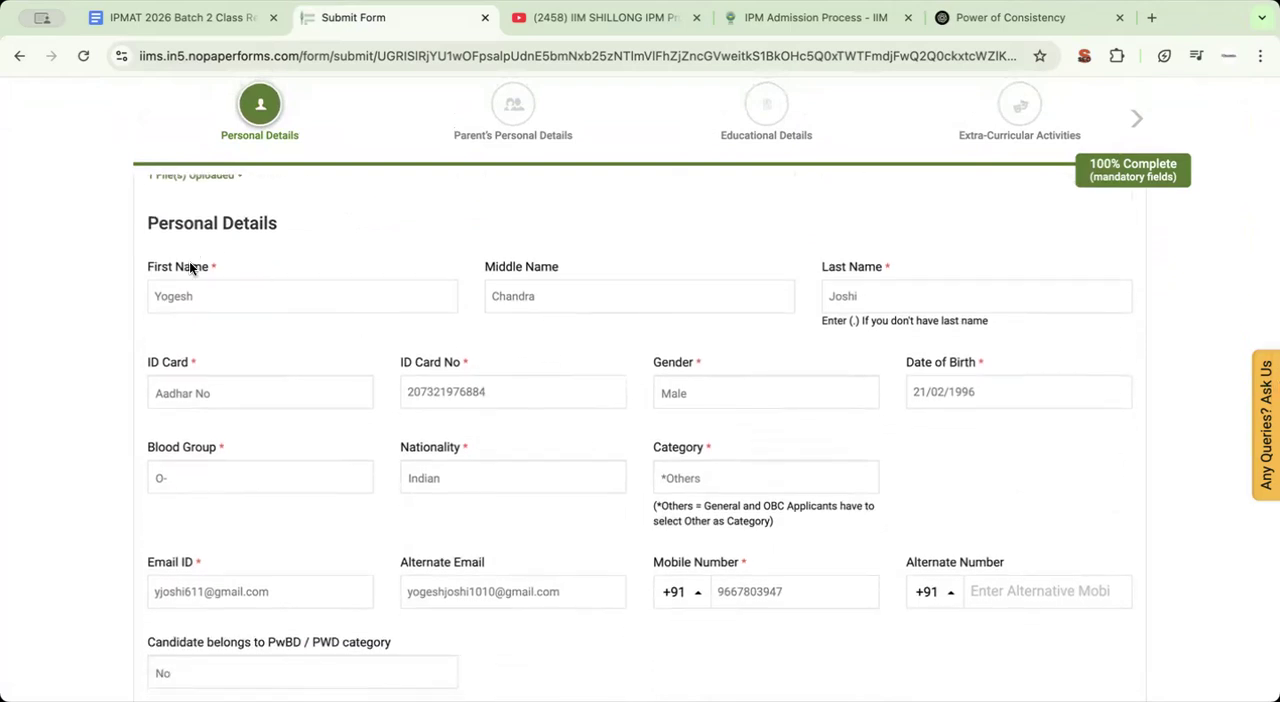
{"action": "left_click", "coordinate": [176, 379]}
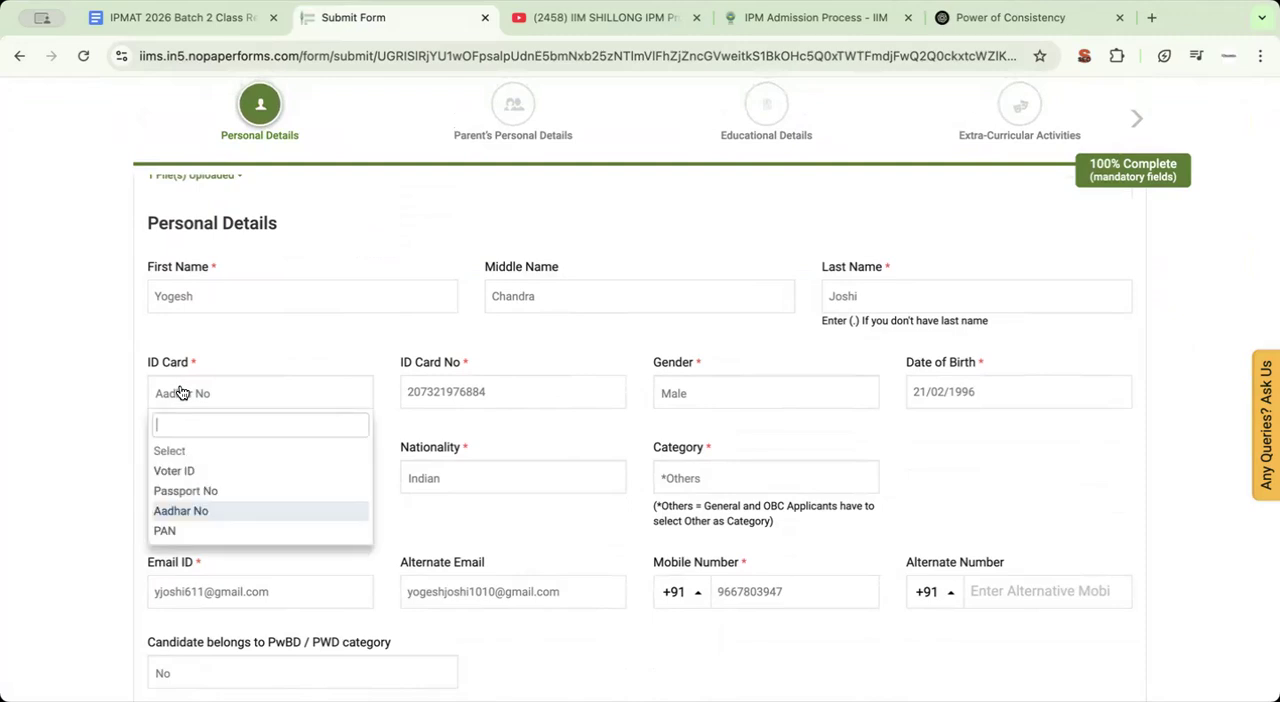
{"action": "left_click", "coordinate": [100, 428]}
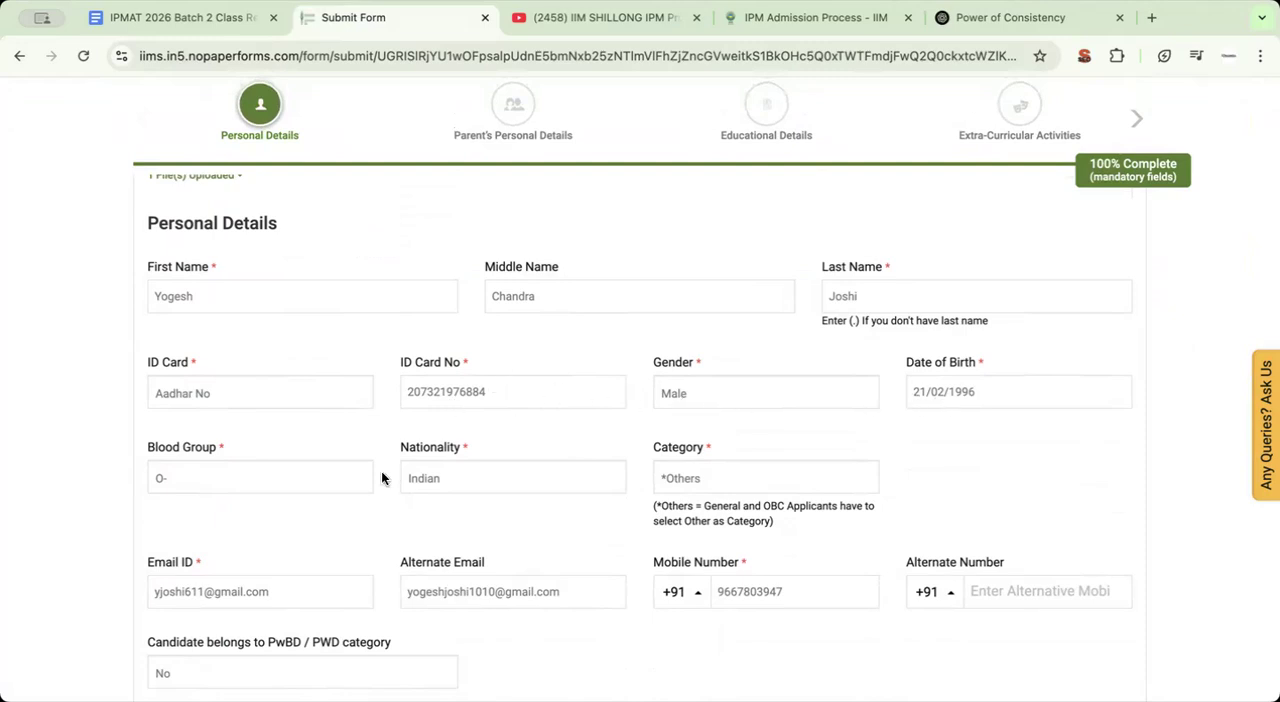
Look through the Category options in Personal Details and choose *Others
{"action": "scroll", "coordinate": [323, 428], "scroll_direction": "down", "scroll_amount": 2}
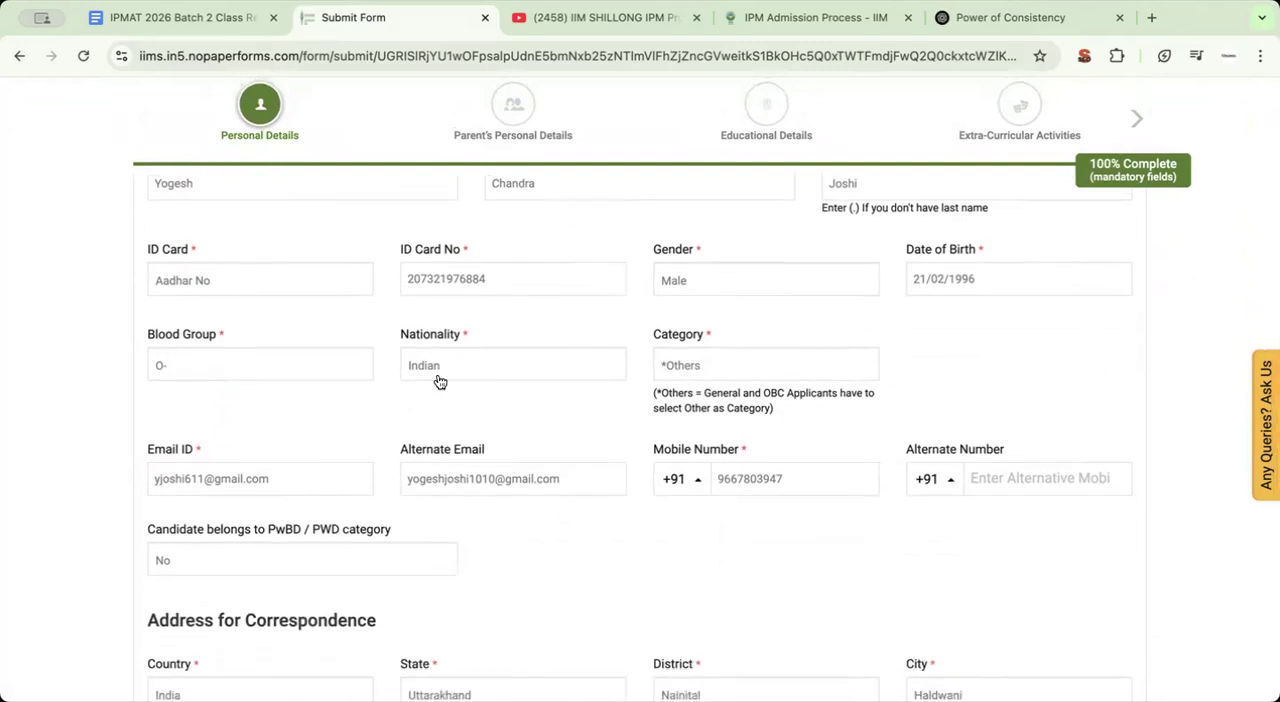
{"action": "left_click", "coordinate": [704, 366]}
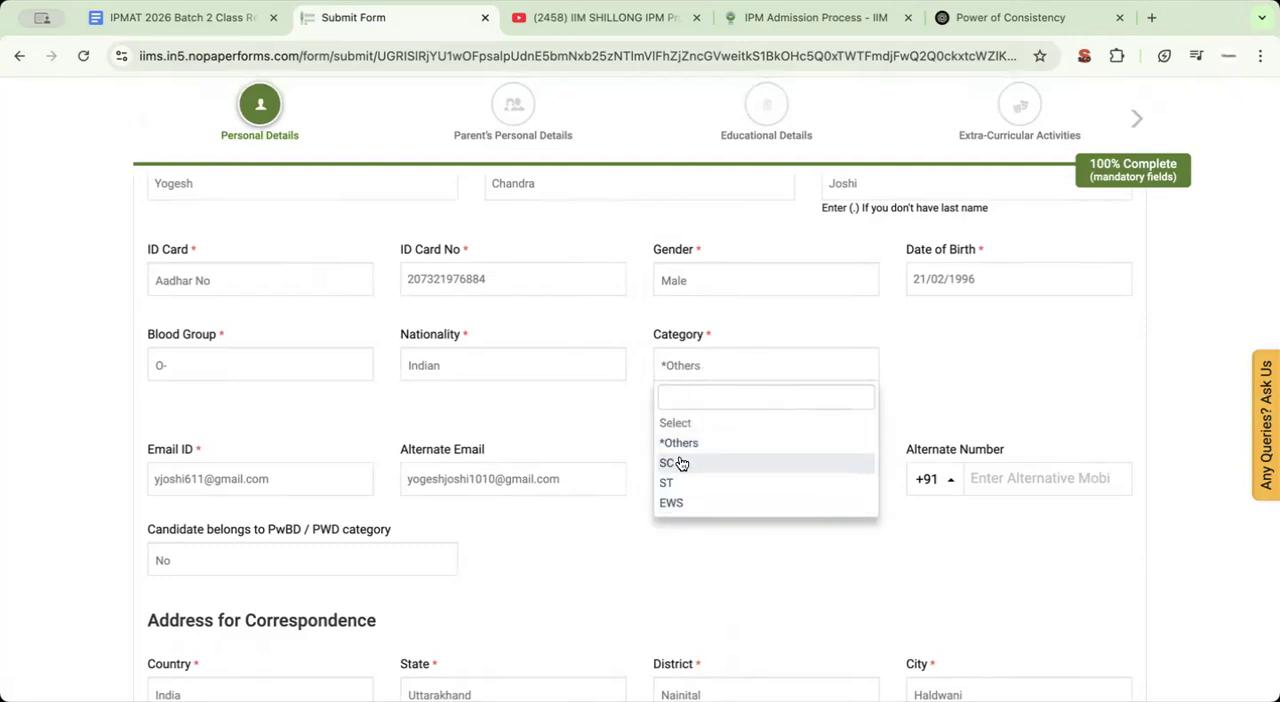
{"action": "left_click", "coordinate": [679, 452]}
{"action": "left_click", "coordinate": [694, 364]}
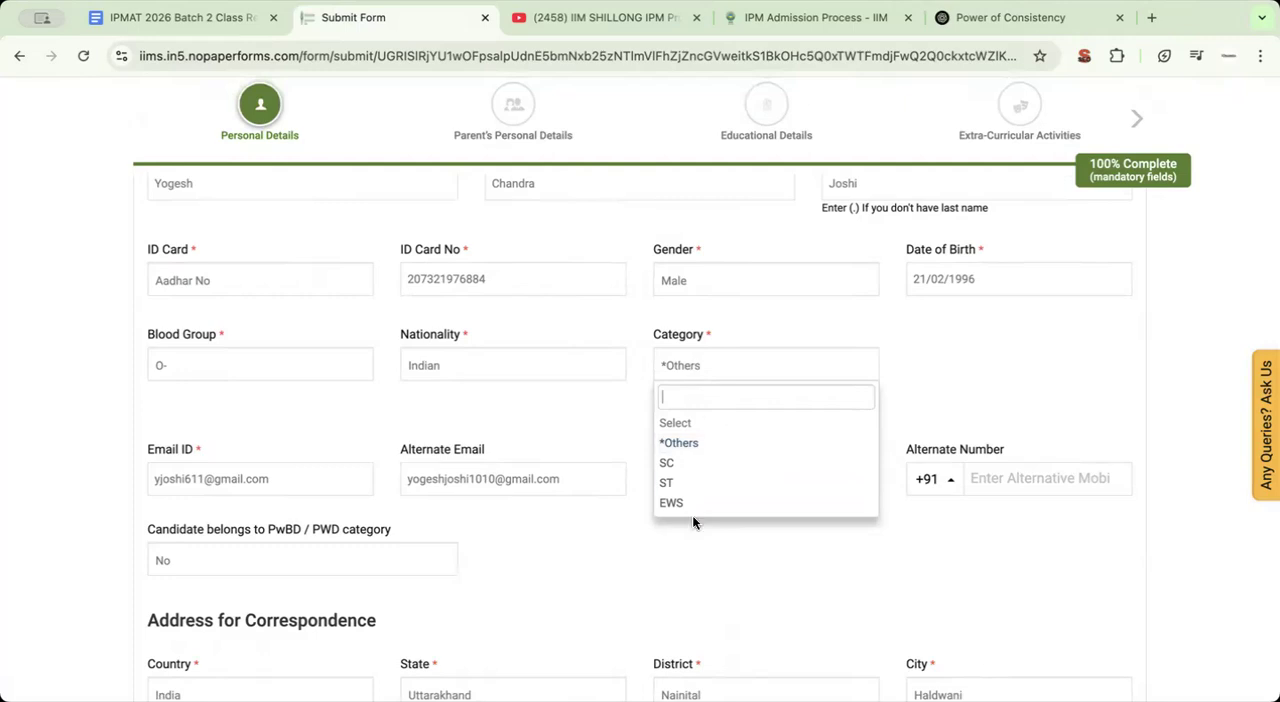
{"action": "left_click", "coordinate": [679, 441]}
Review the e-mail and mobile number fields and the options for the PwBD / PWD category question
{"action": "scroll", "coordinate": [372, 449], "scroll_direction": "down", "scroll_amount": 2}
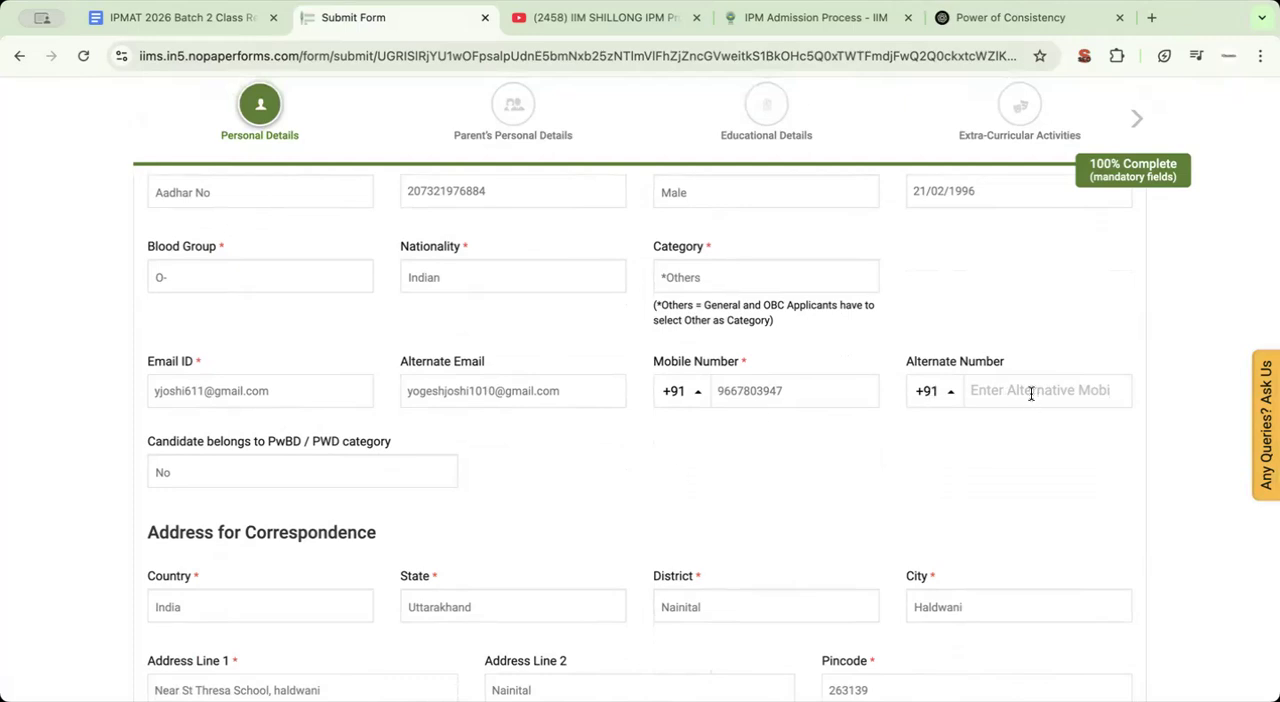
{"action": "scroll", "coordinate": [634, 544], "scroll_direction": "down", "scroll_amount": 1}
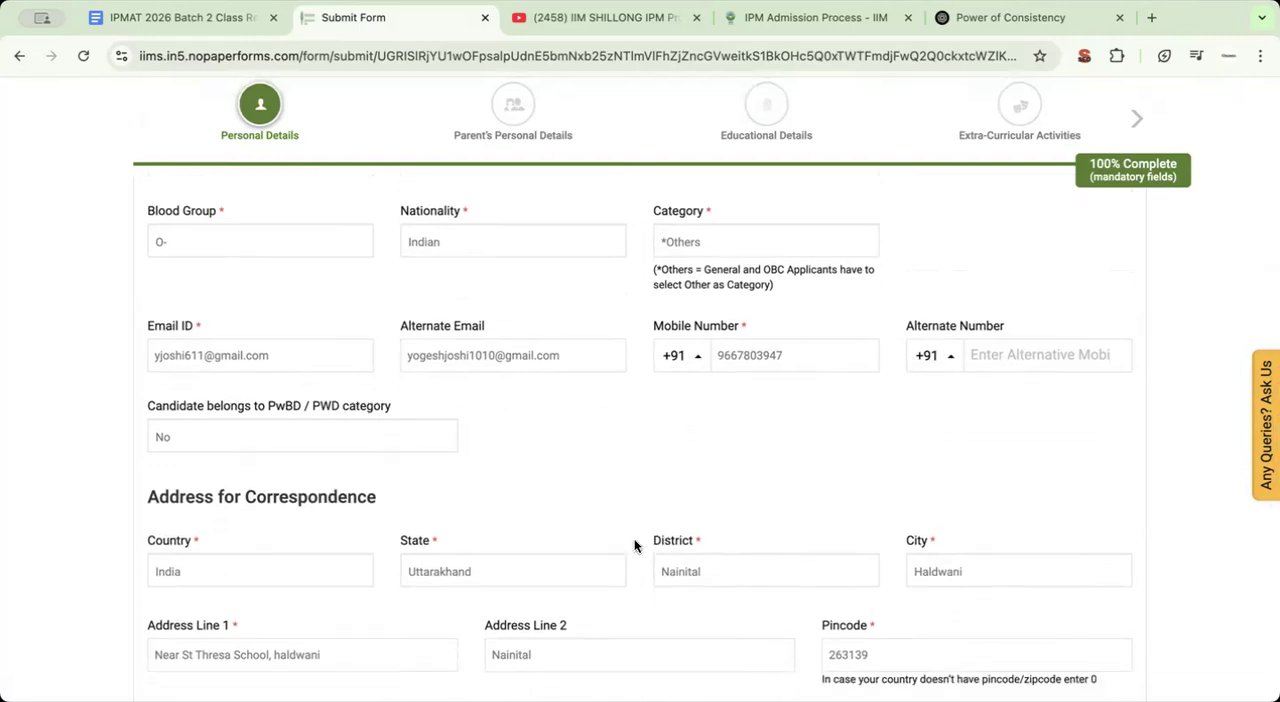
{"action": "scroll", "coordinate": [429, 443], "scroll_direction": "down", "scroll_amount": 2}
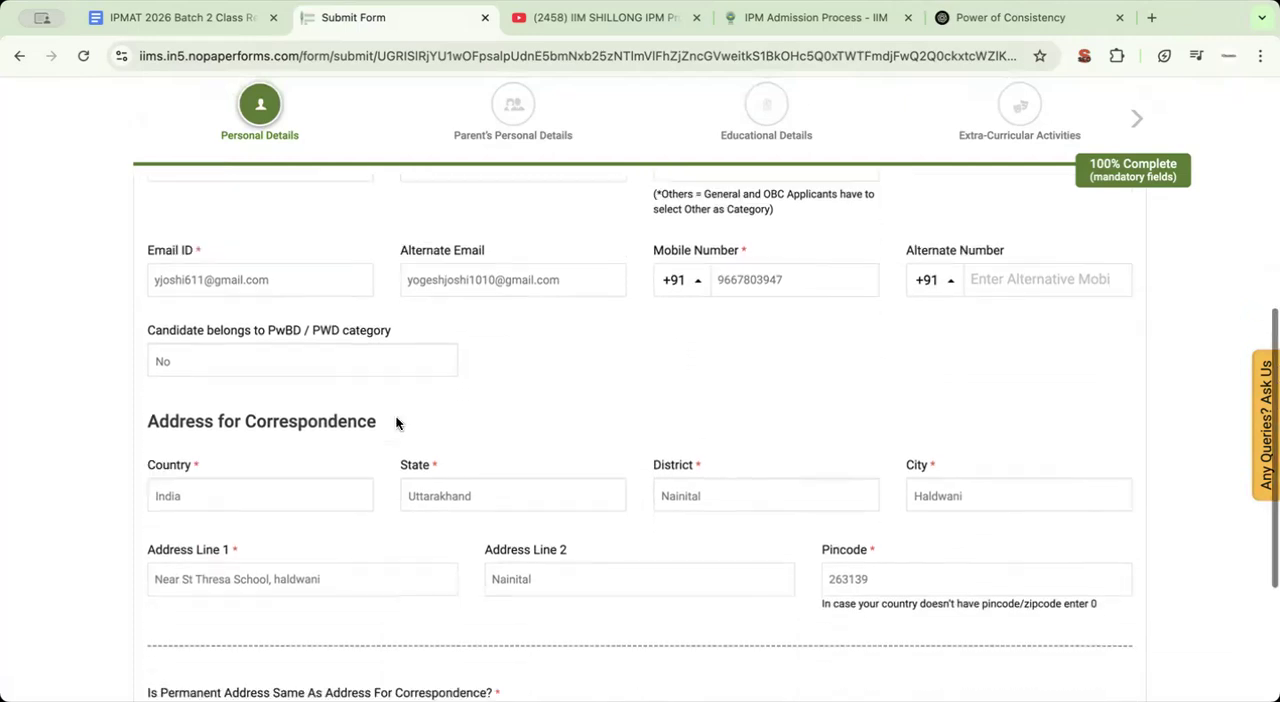
{"action": "left_click", "coordinate": [200, 363]}
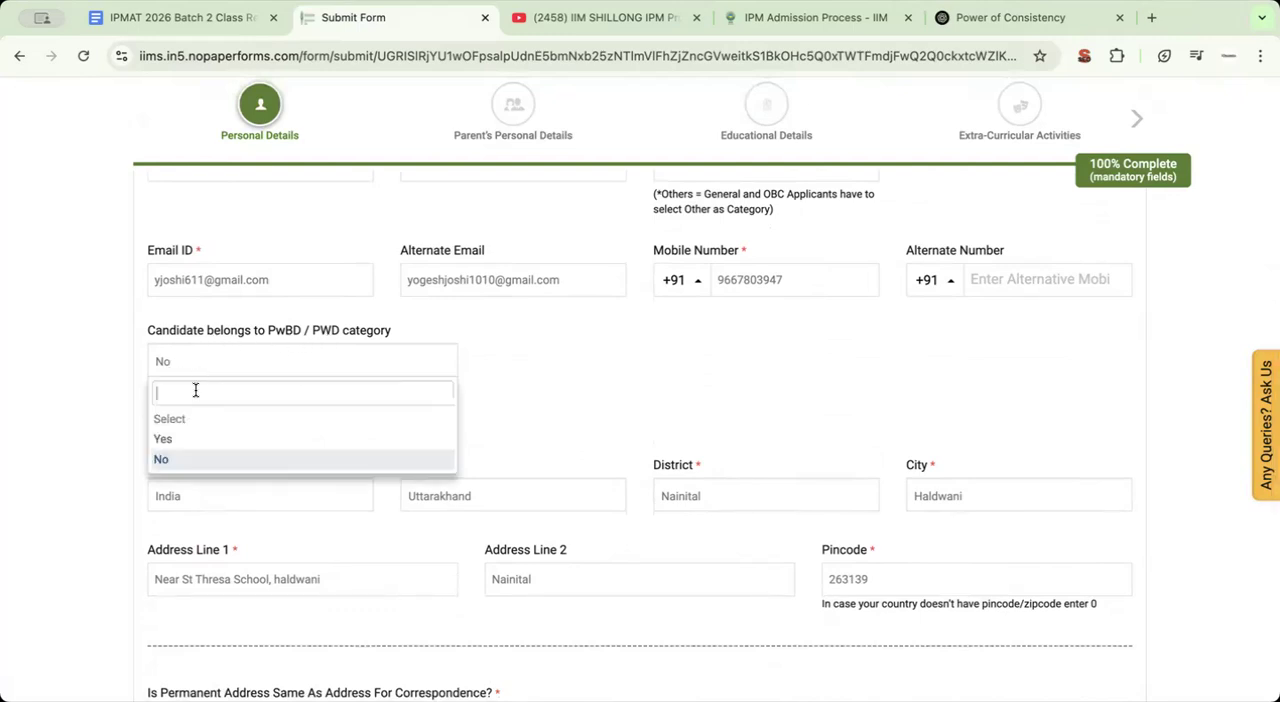
{"action": "left_click", "coordinate": [102, 390]}
Review the correspondence and permanent address fields, and proceed to Parent's Personal Details
{"action": "scroll", "coordinate": [237, 438], "scroll_direction": "down", "scroll_amount": 3}
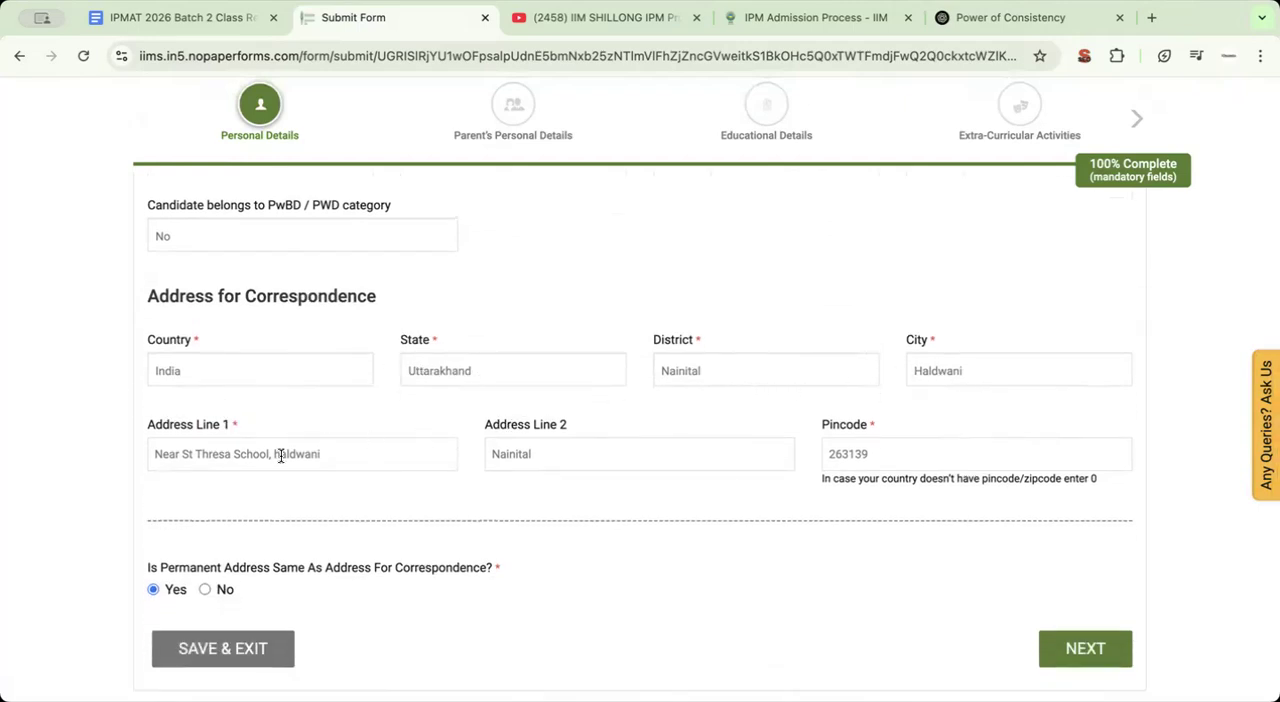
{"action": "scroll", "coordinate": [853, 458], "scroll_direction": "down", "scroll_amount": 3}
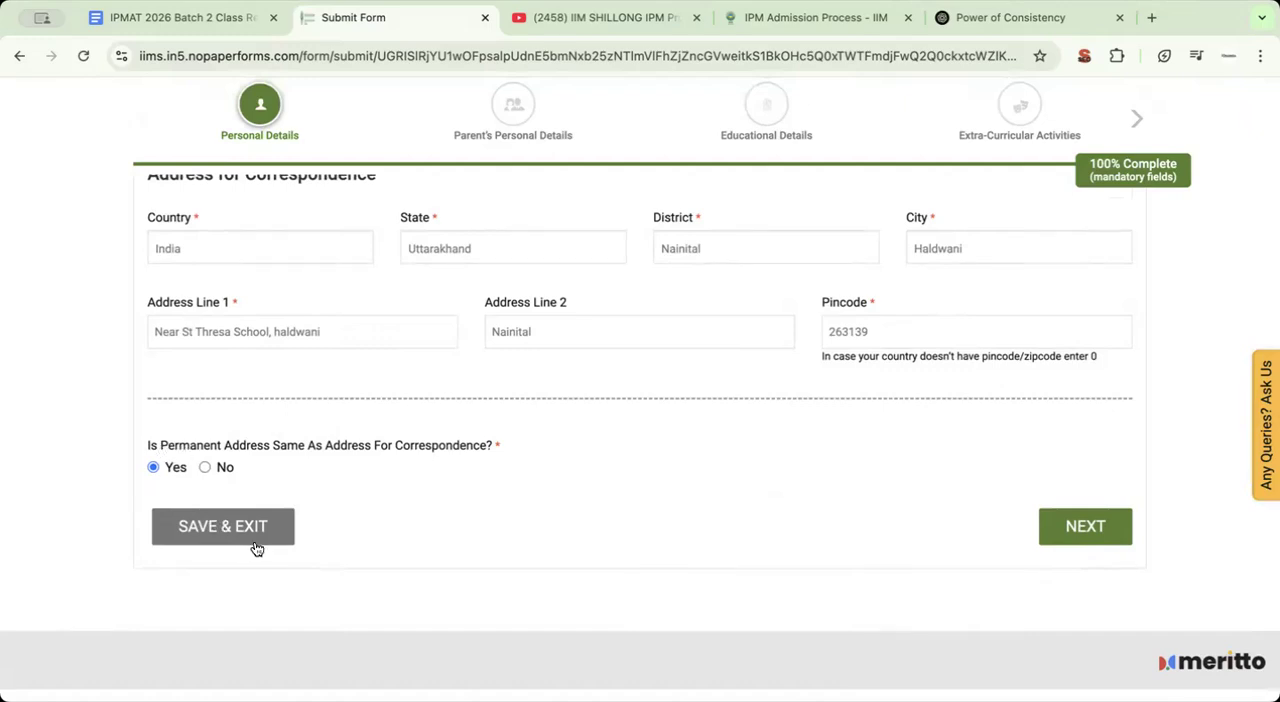
{"action": "left_click", "coordinate": [1085, 528]}
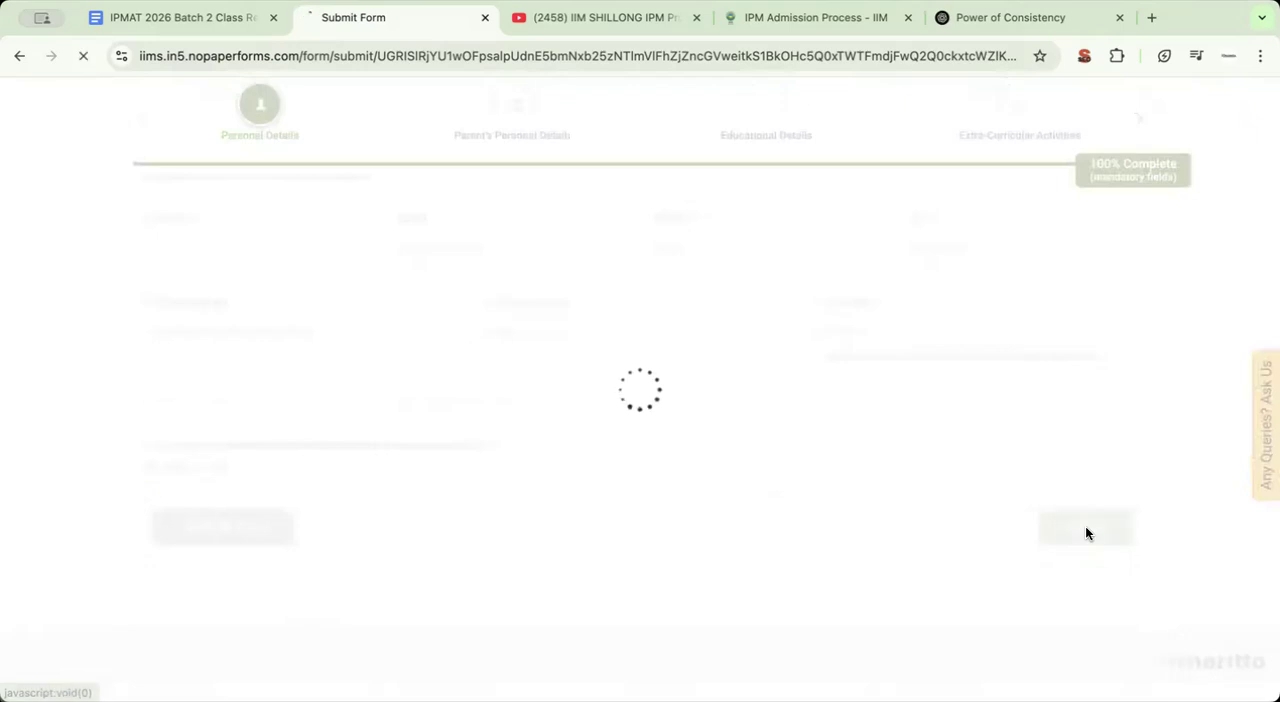
Review the father's details, mother's details and annual family income, and proceed to Educational Details
{"action": "scroll", "coordinate": [424, 405], "scroll_direction": "down", "scroll_amount": 1}
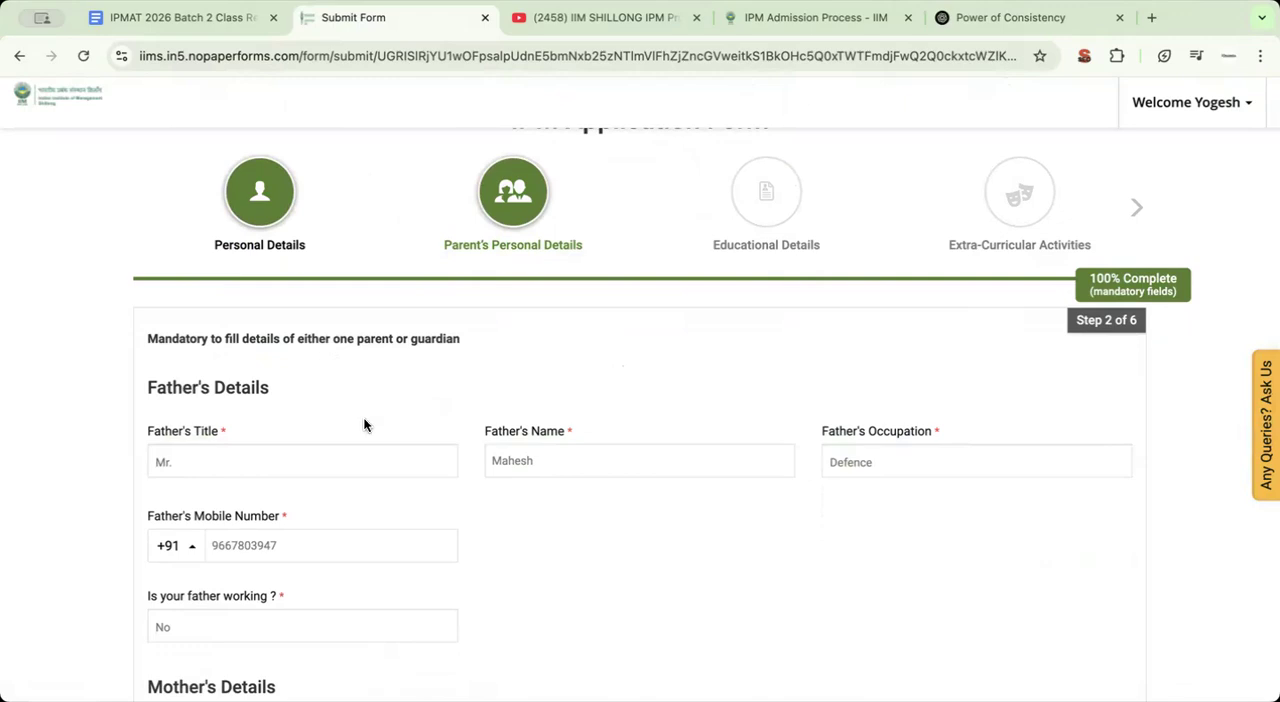
{"action": "scroll", "coordinate": [603, 451], "scroll_direction": "down", "scroll_amount": 5}
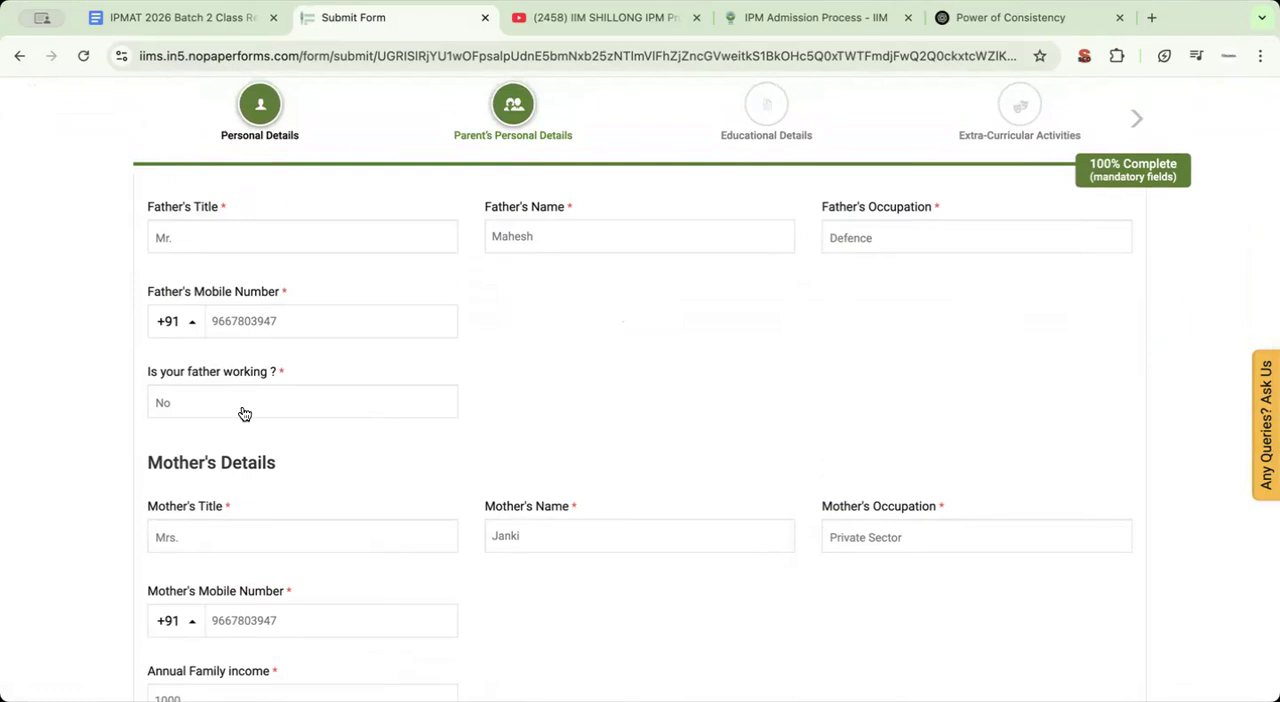
{"action": "scroll", "coordinate": [241, 440], "scroll_direction": "down", "scroll_amount": 2}
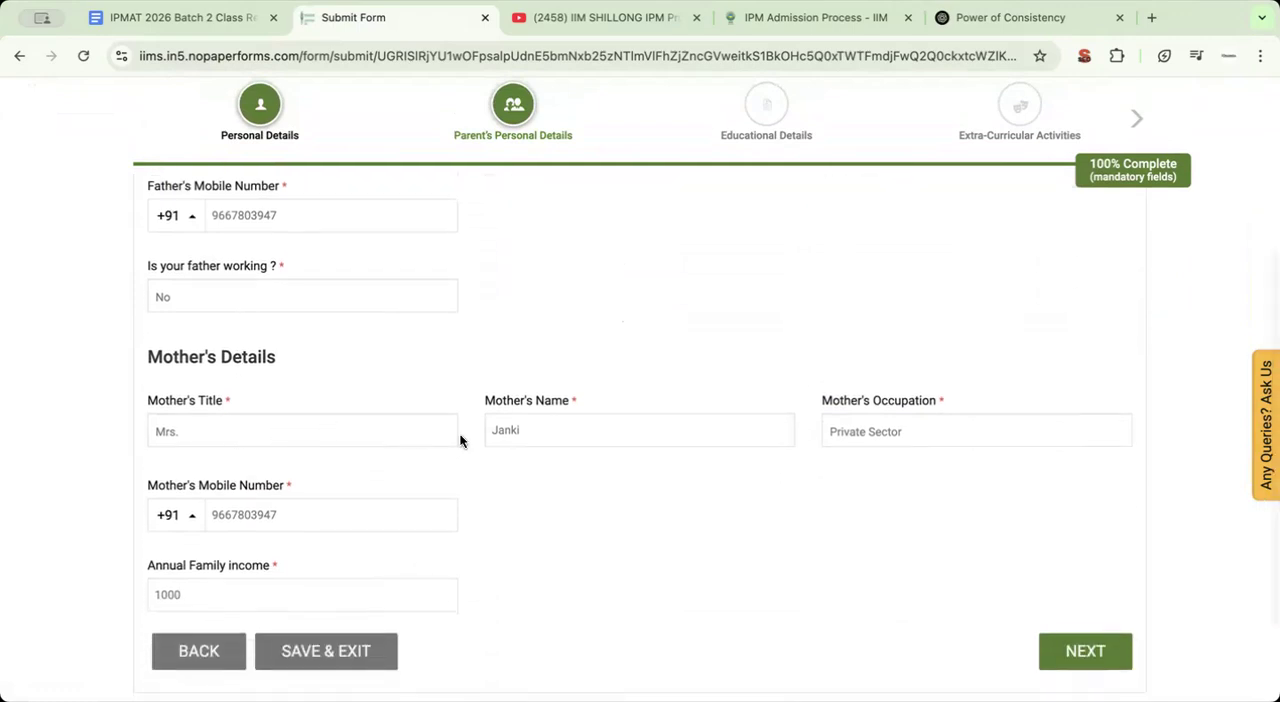
{"action": "scroll", "coordinate": [500, 515], "scroll_direction": "down", "scroll_amount": 2}
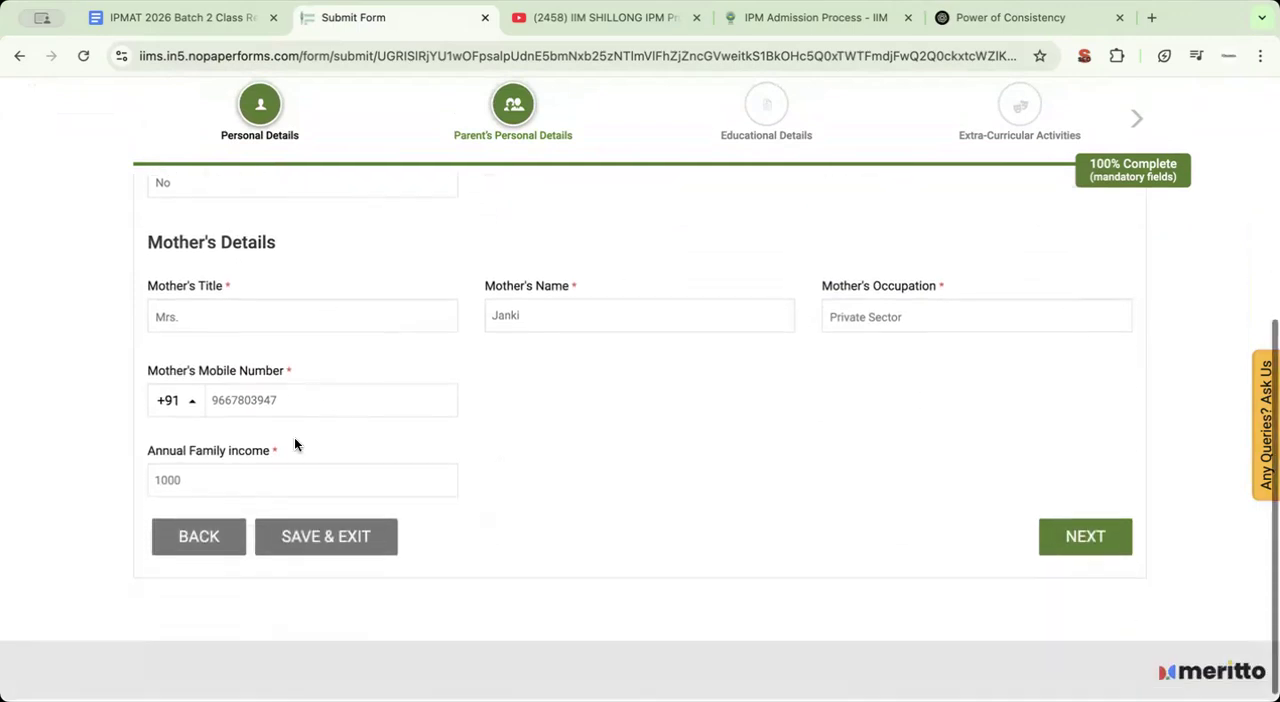
{"action": "left_click", "coordinate": [214, 478]}
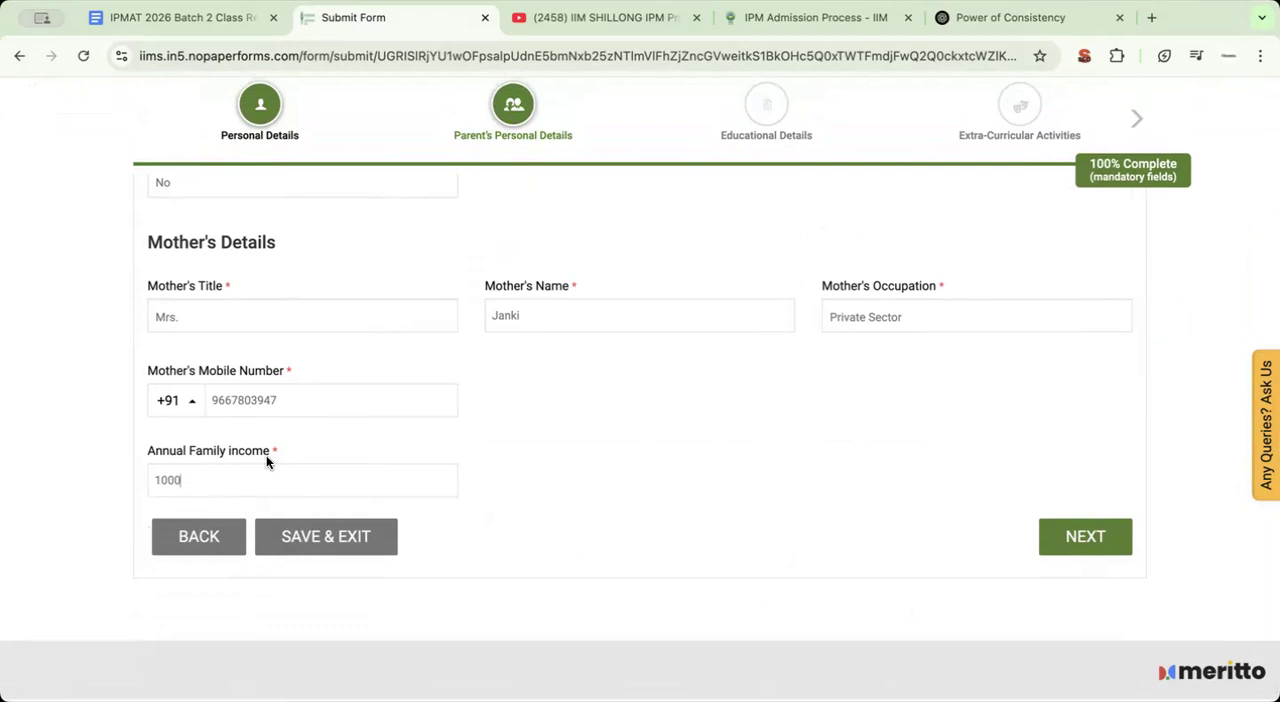
{"action": "left_click", "coordinate": [1088, 539]}
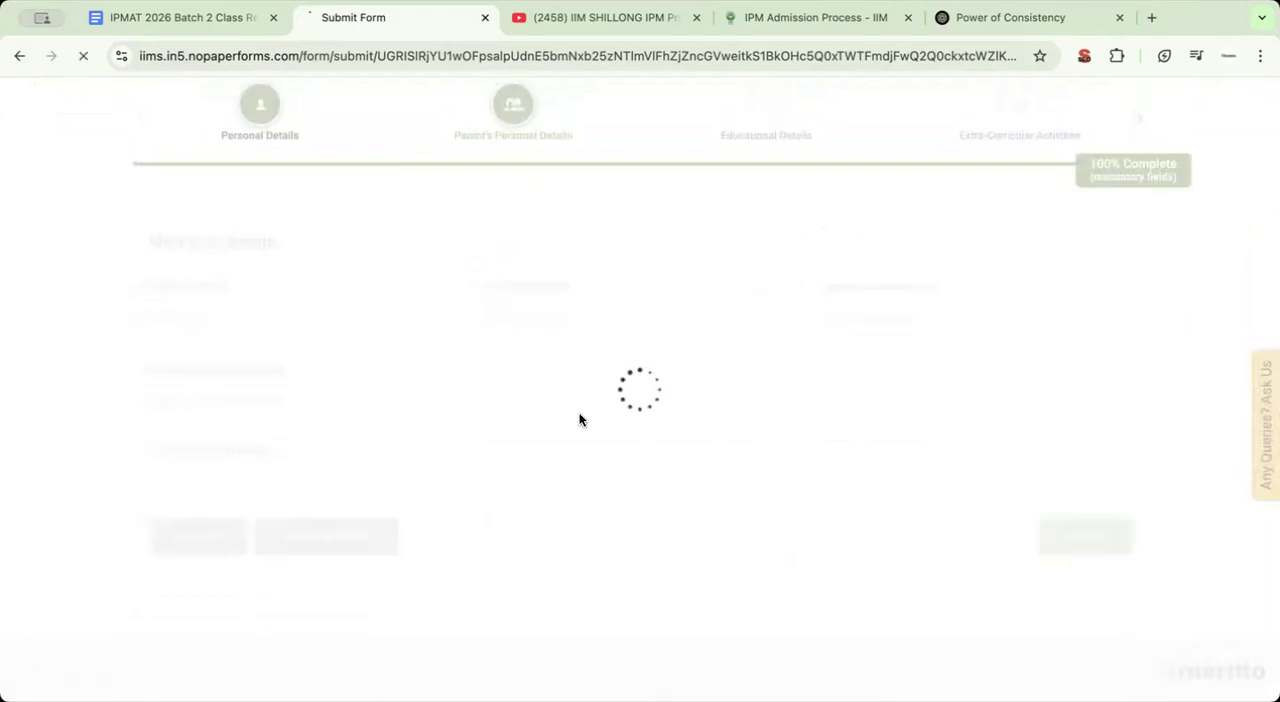
Review the 10th details, including the board and marking scheme options, without changing the selections
{"action": "scroll", "coordinate": [317, 420], "scroll_direction": "down", "scroll_amount": 3}
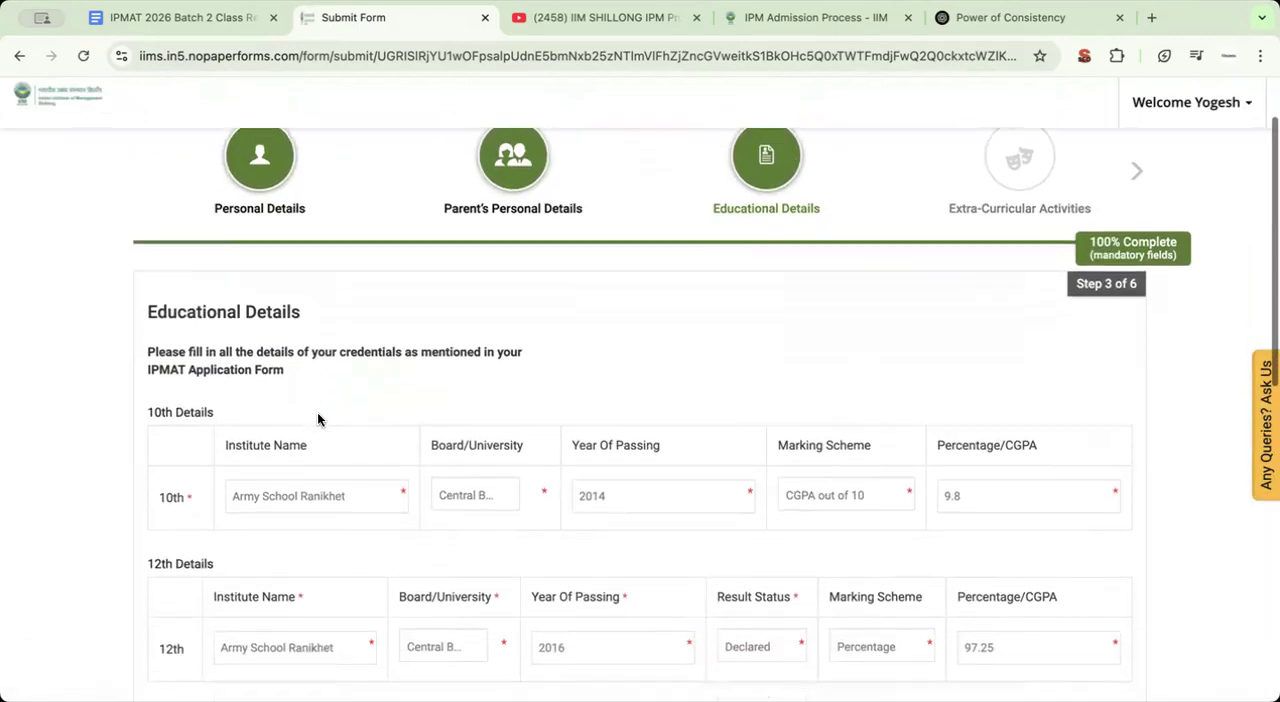
{"action": "scroll", "coordinate": [317, 415], "scroll_direction": "down", "scroll_amount": 2}
{"action": "scroll", "coordinate": [317, 415], "scroll_direction": "up", "scroll_amount": 3}
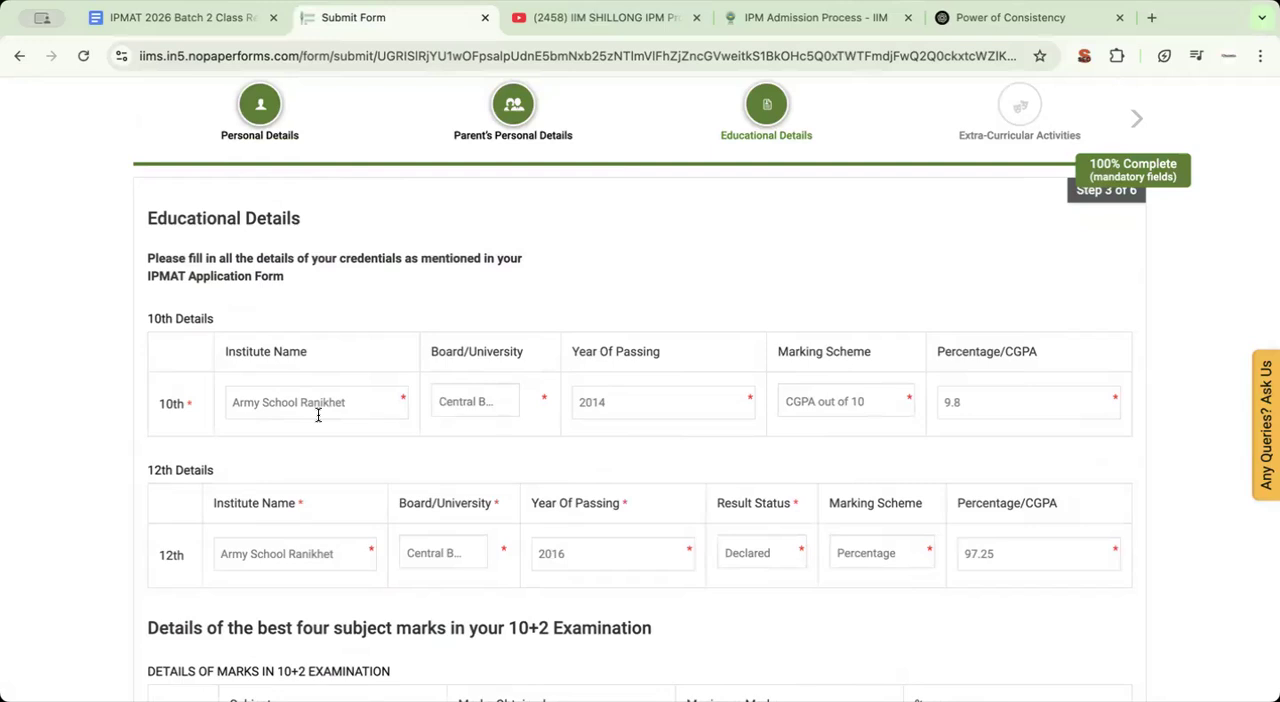
{"action": "left_click", "coordinate": [476, 404]}
{"action": "left_click", "coordinate": [664, 279]}
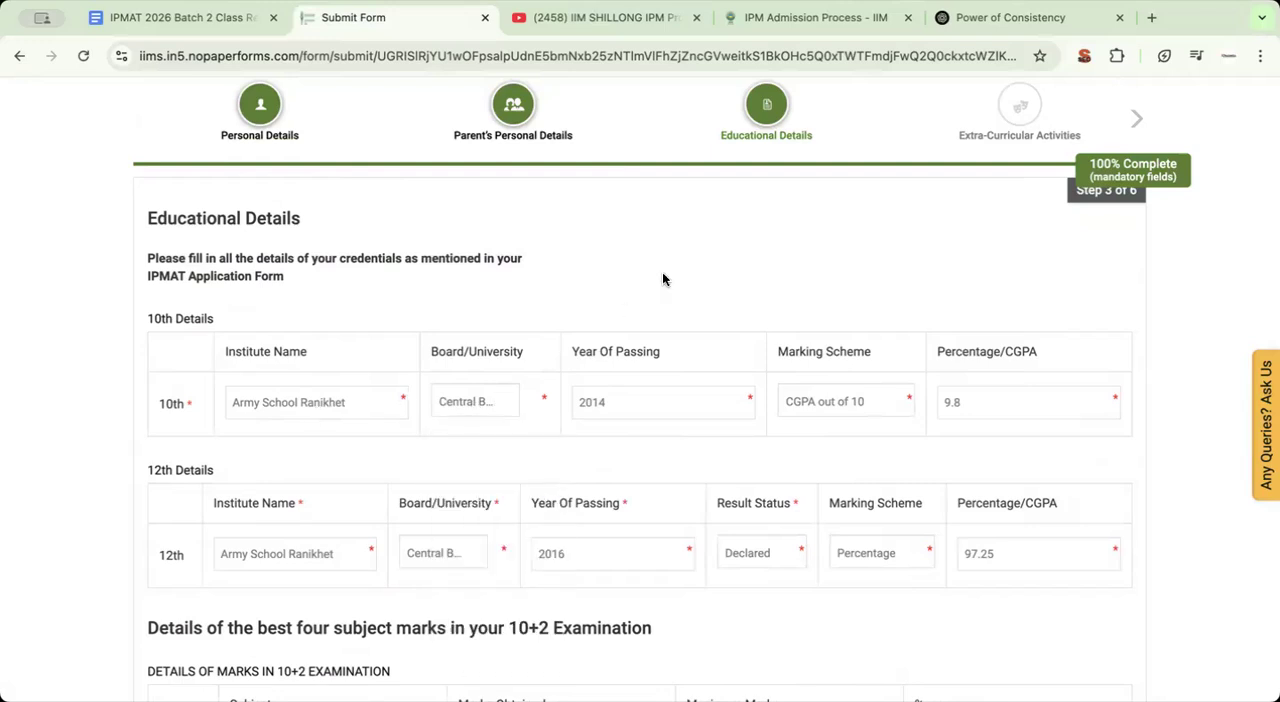
{"action": "left_click", "coordinate": [825, 410]}
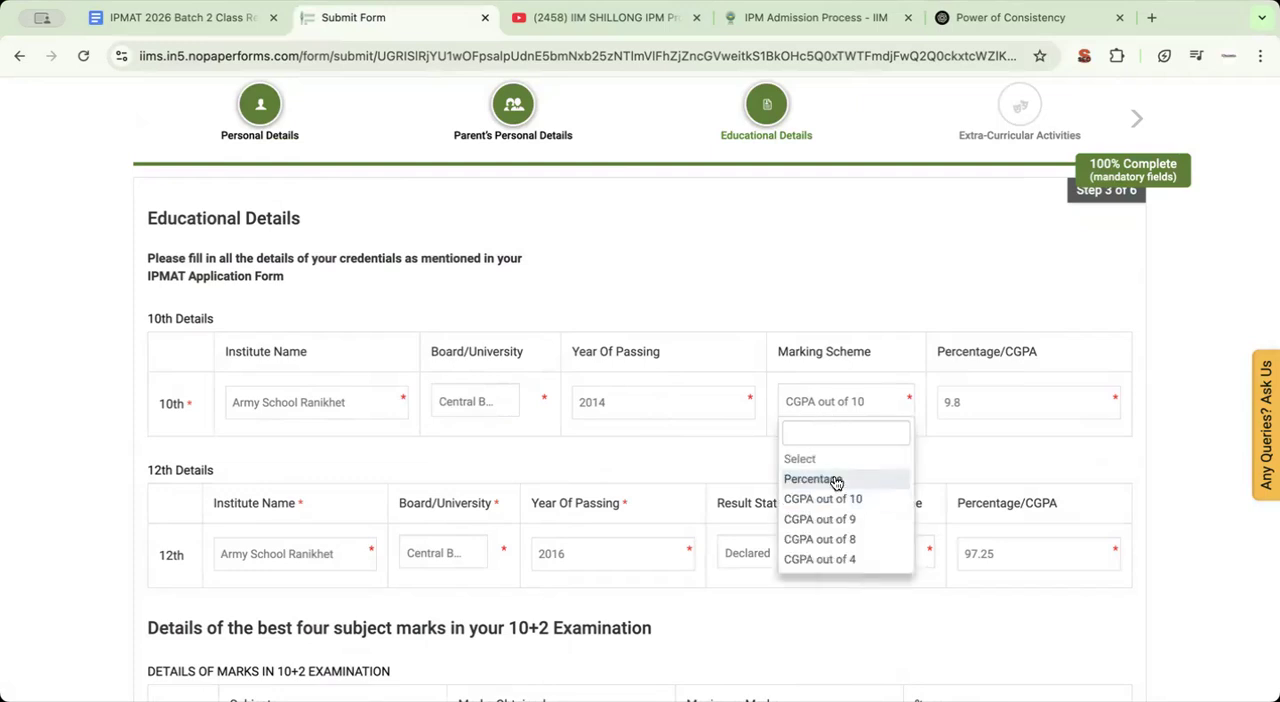
{"action": "left_click", "coordinate": [892, 279]}
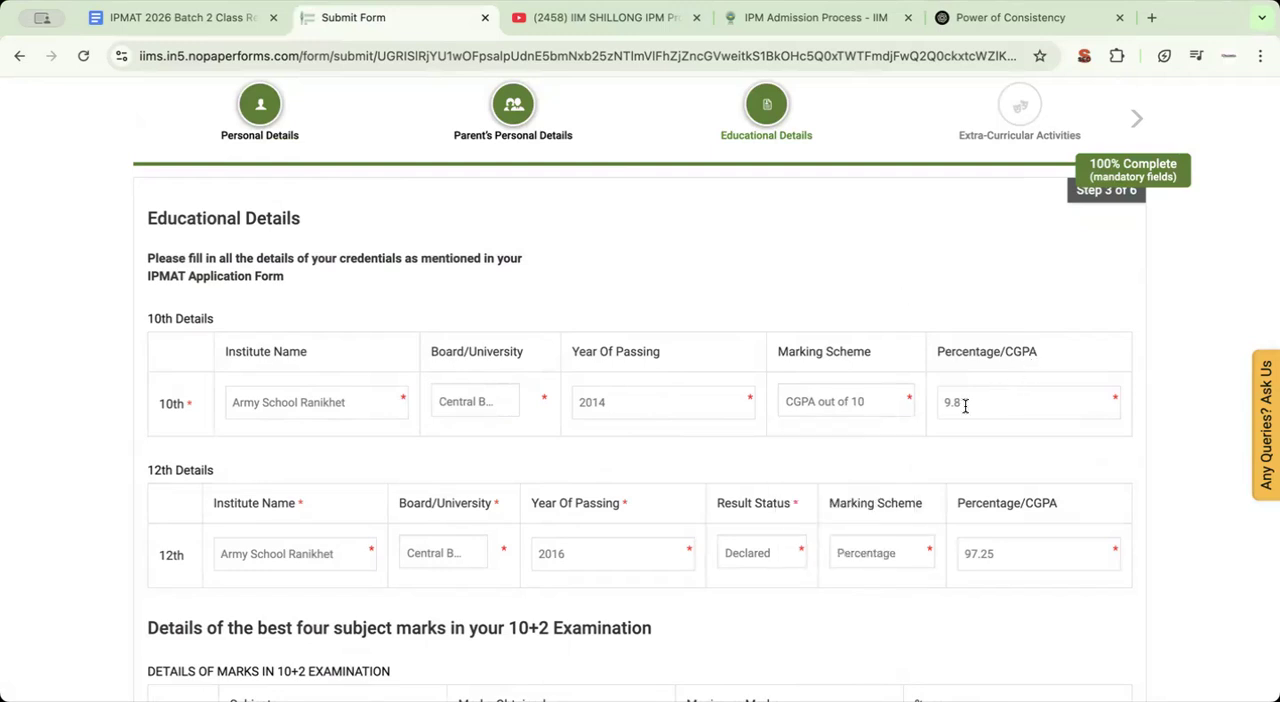
Check the 12th result status options and choose Percentage as the 12th marking scheme
{"action": "scroll", "coordinate": [754, 454], "scroll_direction": "down", "scroll_amount": 3}
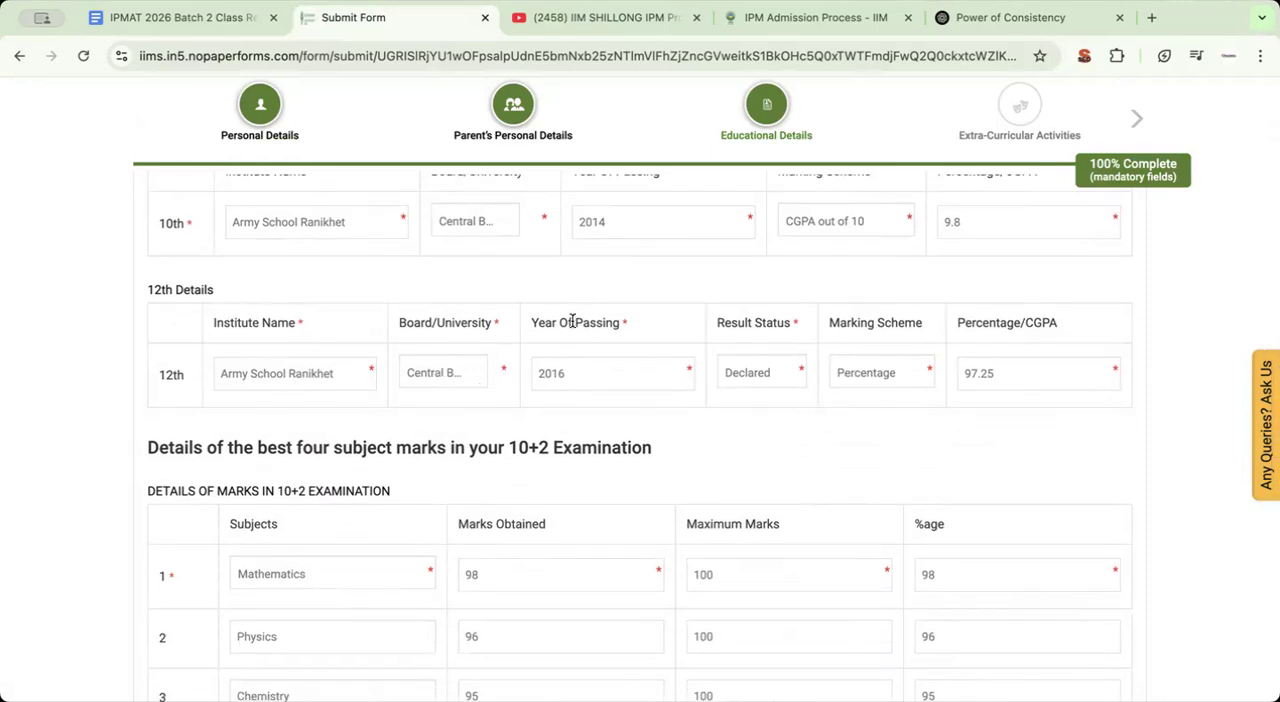
{"action": "left_click", "coordinate": [766, 381]}
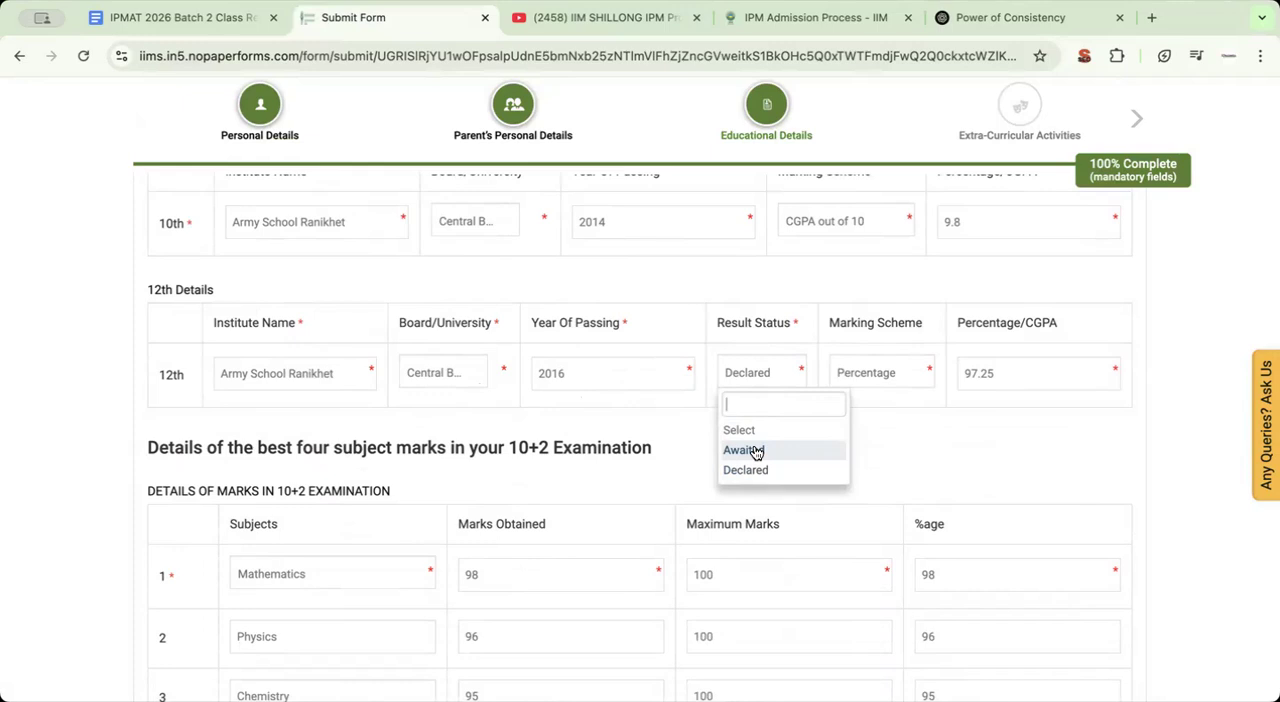
{"action": "left_click", "coordinate": [893, 460]}
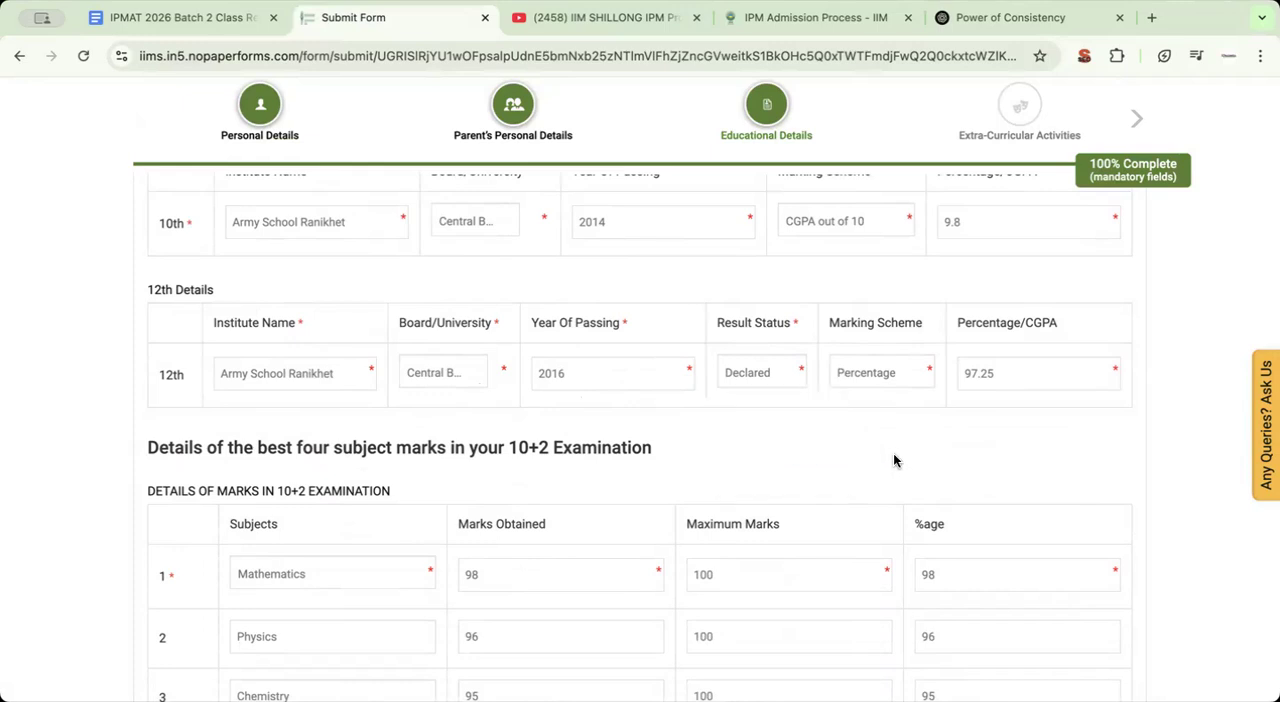
{"action": "left_click", "coordinate": [880, 383]}
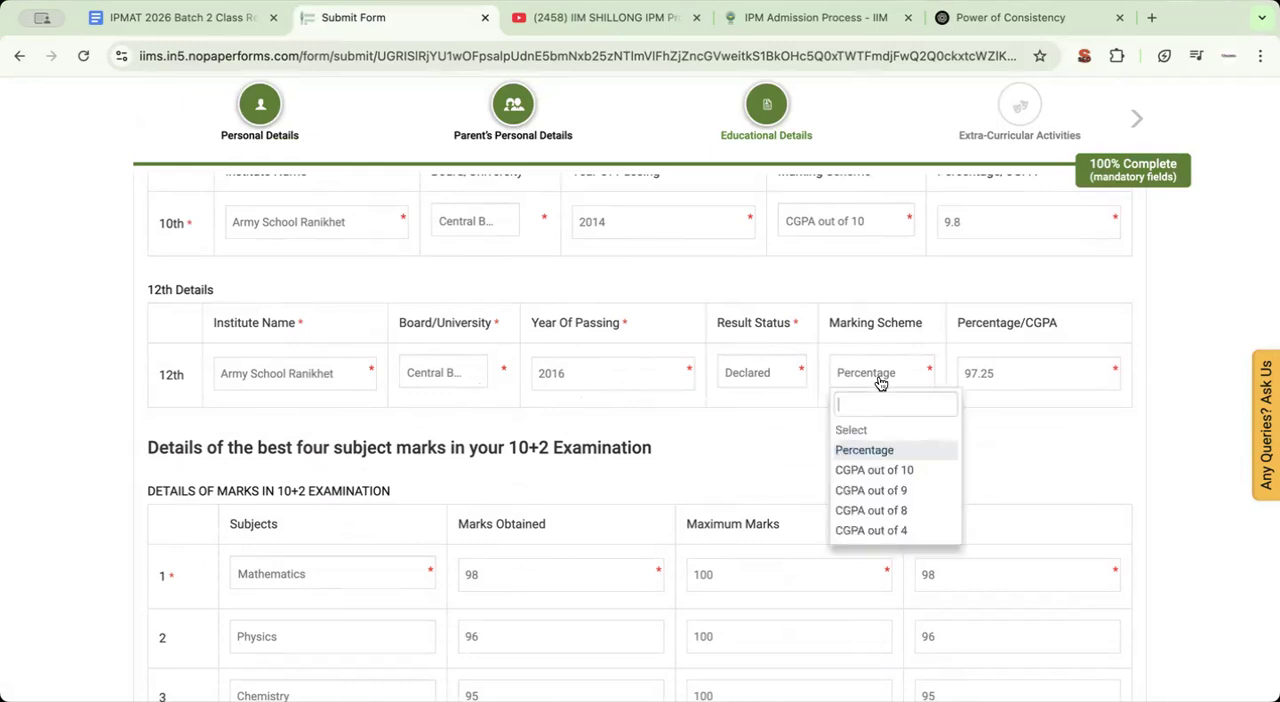
{"action": "left_click", "coordinate": [886, 451]}
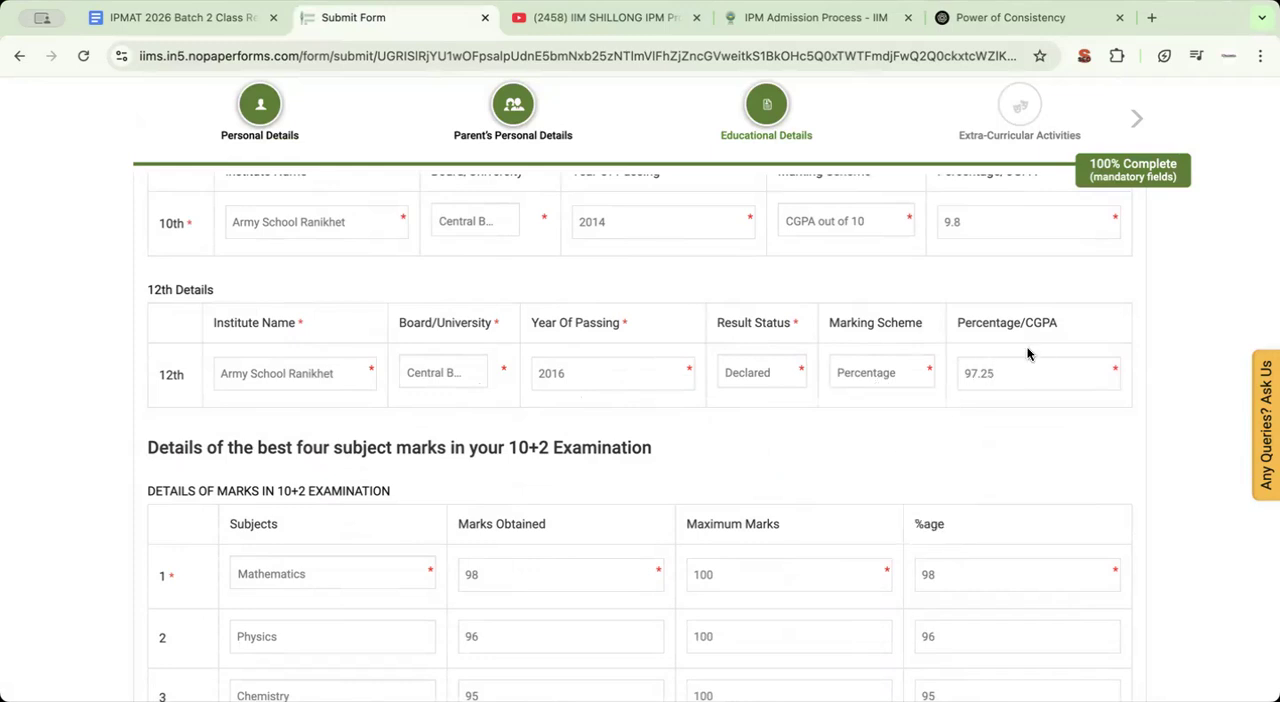
Review the best four subject marks in the 10+2 examination table and check the options for the first subject
{"action": "scroll", "coordinate": [683, 491], "scroll_direction": "down", "scroll_amount": 3}
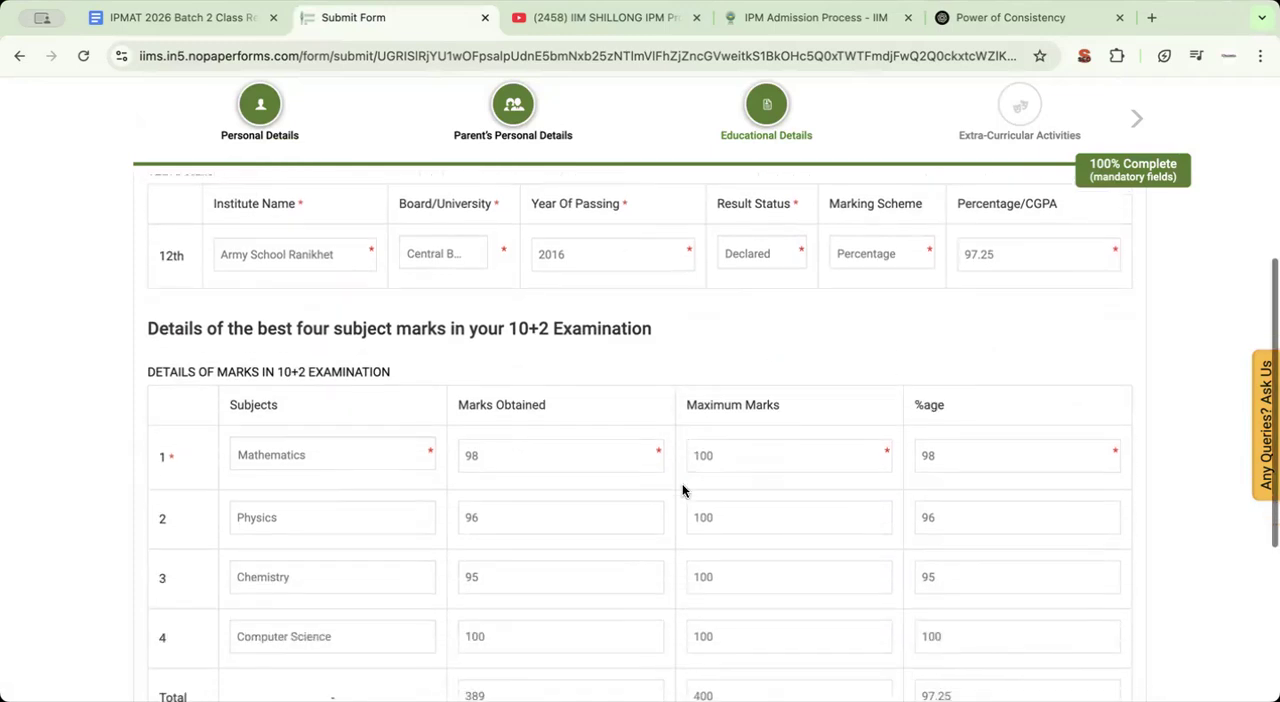
{"action": "scroll", "coordinate": [218, 312], "scroll_direction": "down", "scroll_amount": 1}
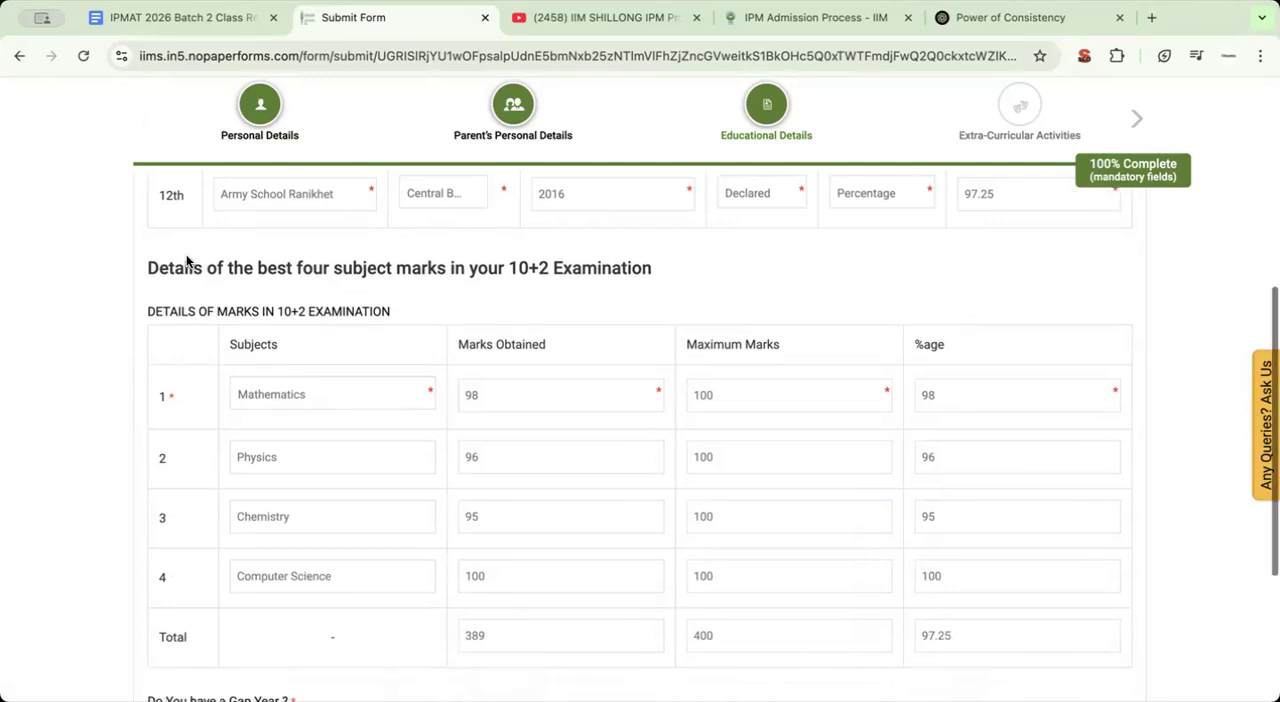
{"action": "left_click_drag", "start_coordinate": [255, 269], "coordinate": [513, 269]}
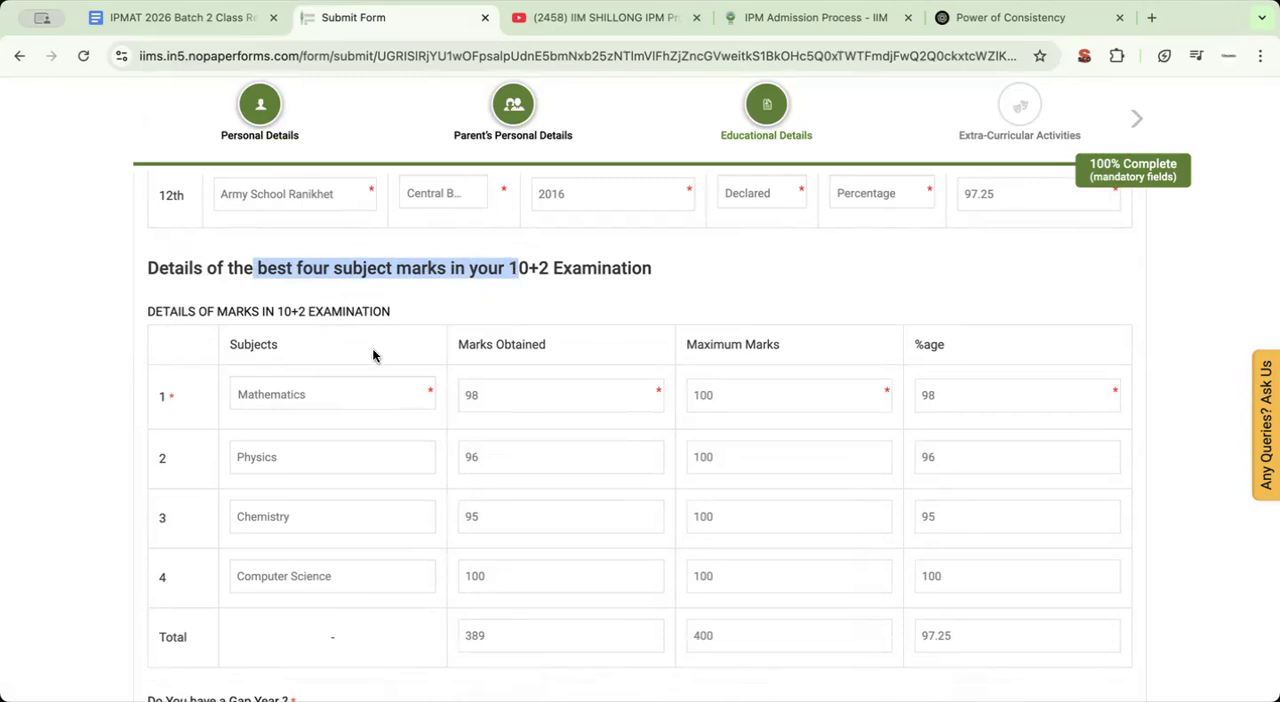
{"action": "left_click", "coordinate": [77, 417]}
{"action": "left_click", "coordinate": [292, 396]}
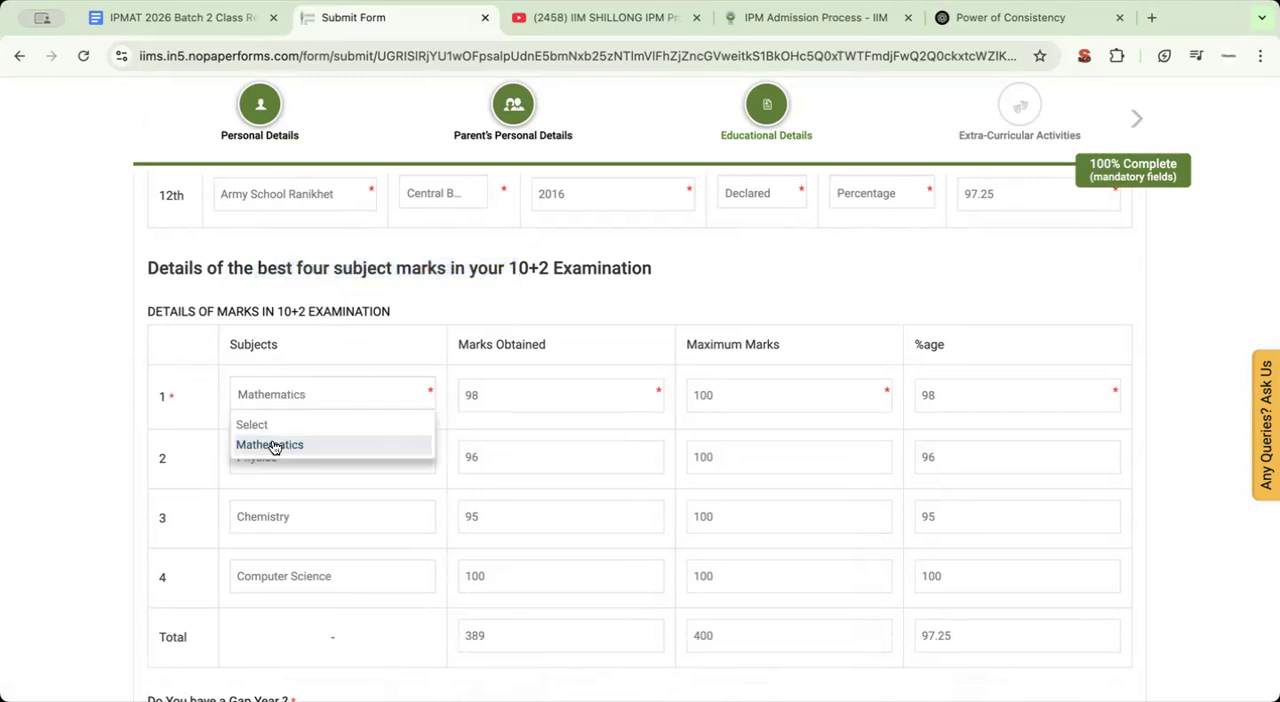
{"action": "left_click", "coordinate": [107, 375]}
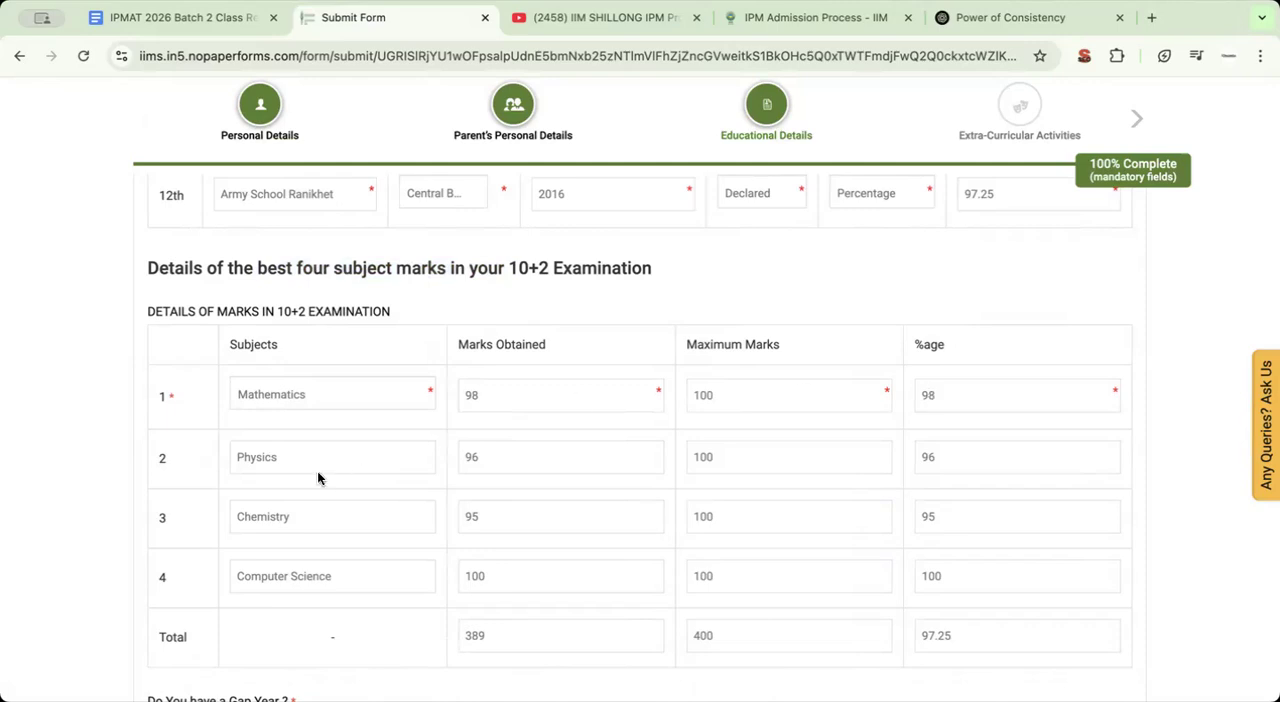
Compare the total percentage of the best four subjects with the percentage entered in the 12th details
{"action": "scroll", "coordinate": [300, 430], "scroll_direction": "down", "scroll_amount": 1}
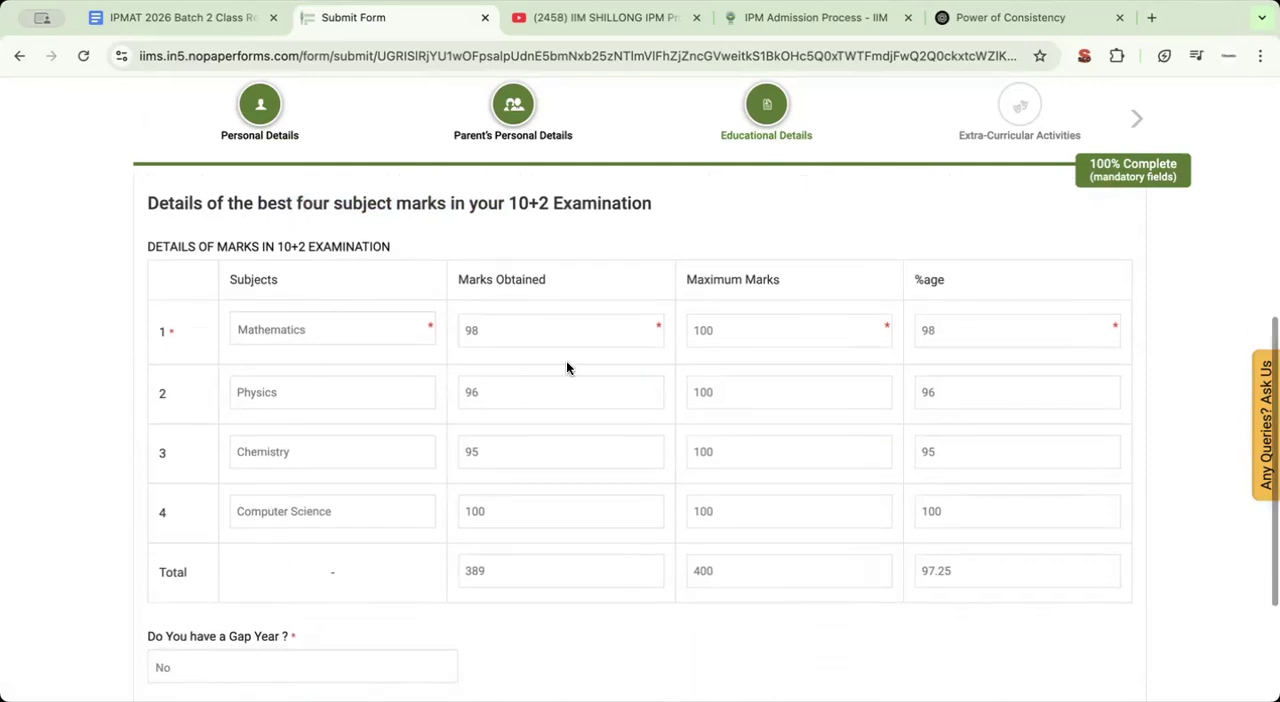
{"action": "left_click_drag", "start_coordinate": [971, 575], "coordinate": [918, 572]}
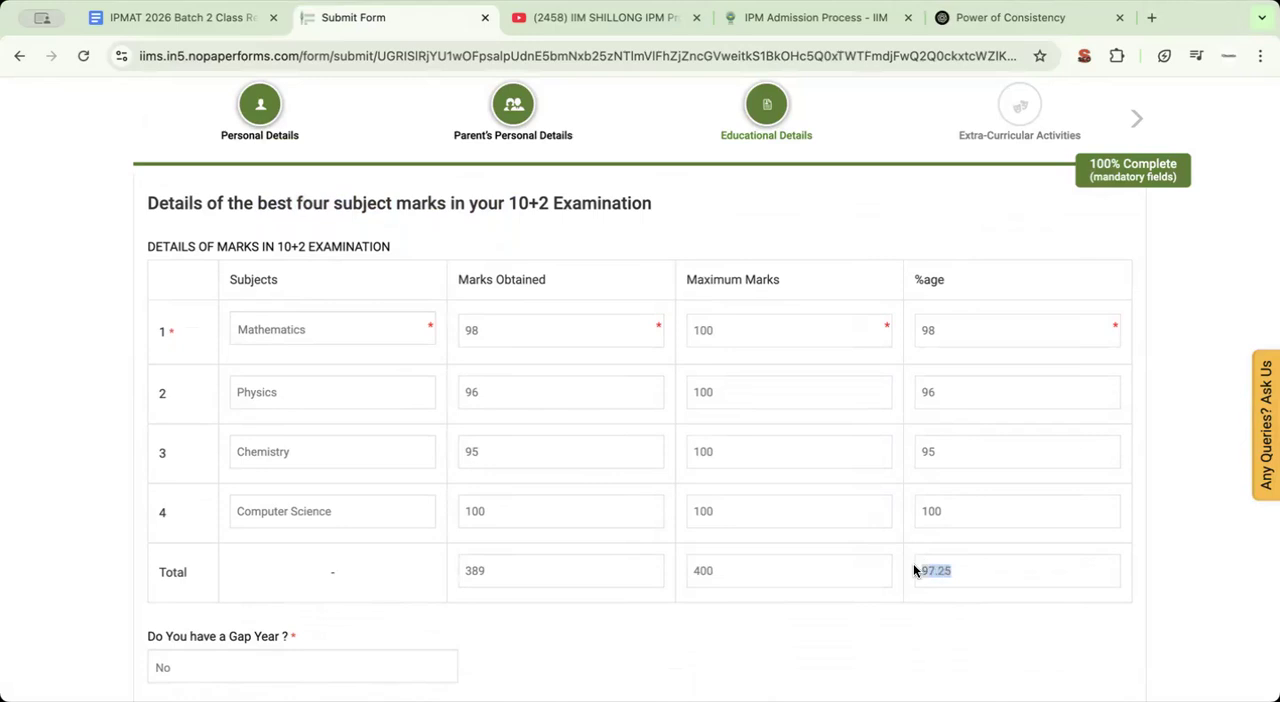
{"action": "scroll", "coordinate": [929, 575], "scroll_direction": "up", "scroll_amount": 1}
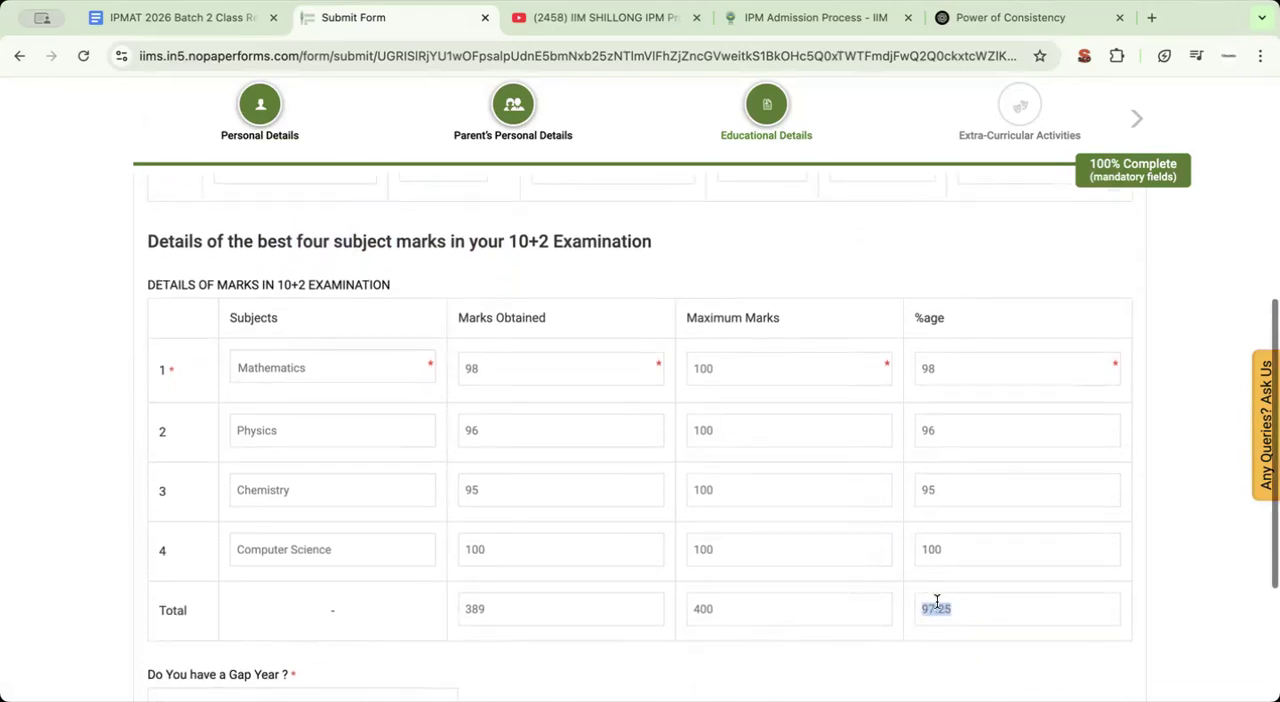
{"action": "scroll", "coordinate": [946, 538], "scroll_direction": "up", "scroll_amount": 3}
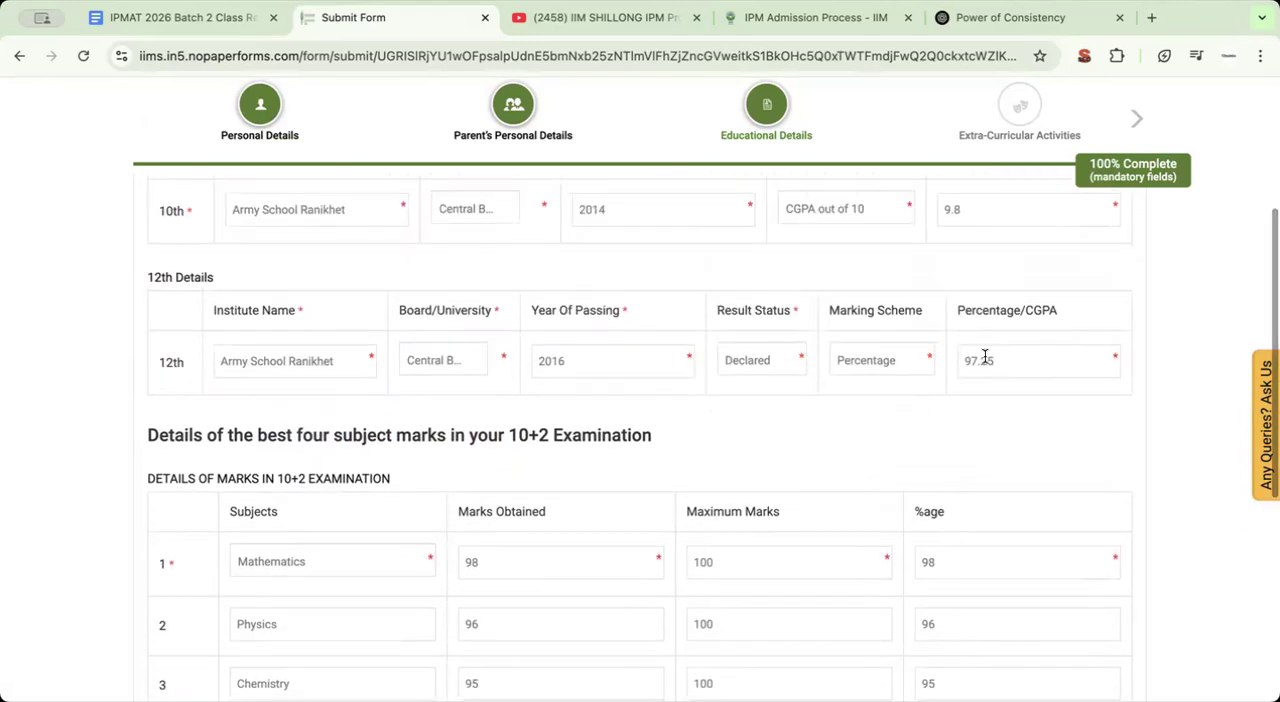
{"action": "scroll", "coordinate": [1027, 575], "scroll_direction": "down", "scroll_amount": 3}
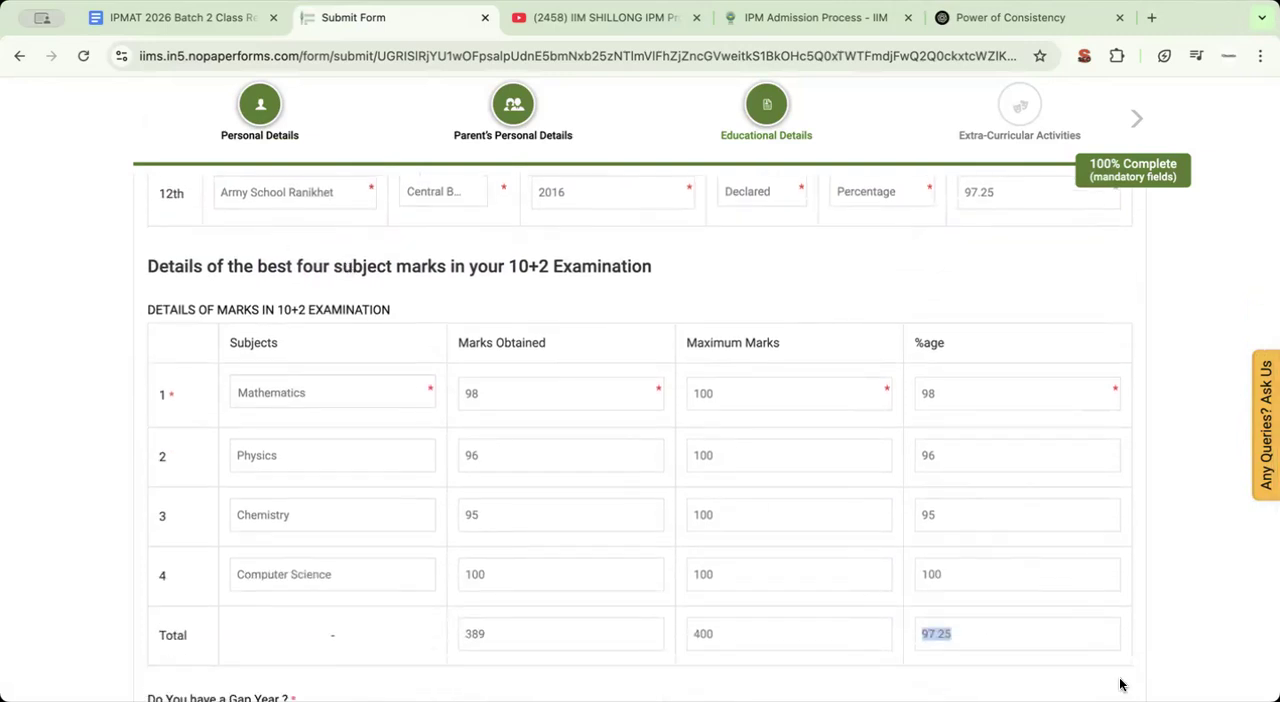
Set the 12th Percentage/CGPA to 95 and check it against the total percentage in the subject marks table
{"action": "scroll", "coordinate": [1032, 435], "scroll_direction": "up", "scroll_amount": 3}
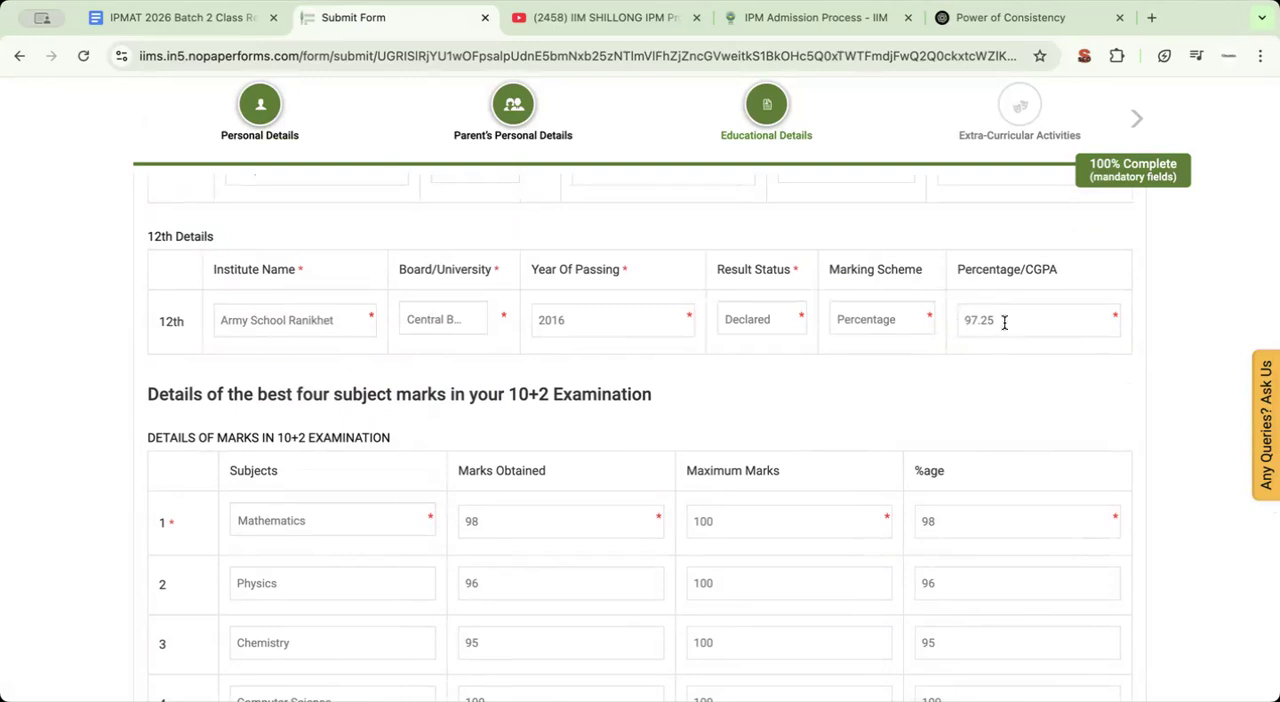
{"action": "key", "text": "BackSpace"}
{"action": "type", "text": "5"}
{"action": "scroll", "coordinate": [968, 380], "scroll_direction": "down", "scroll_amount": 3}
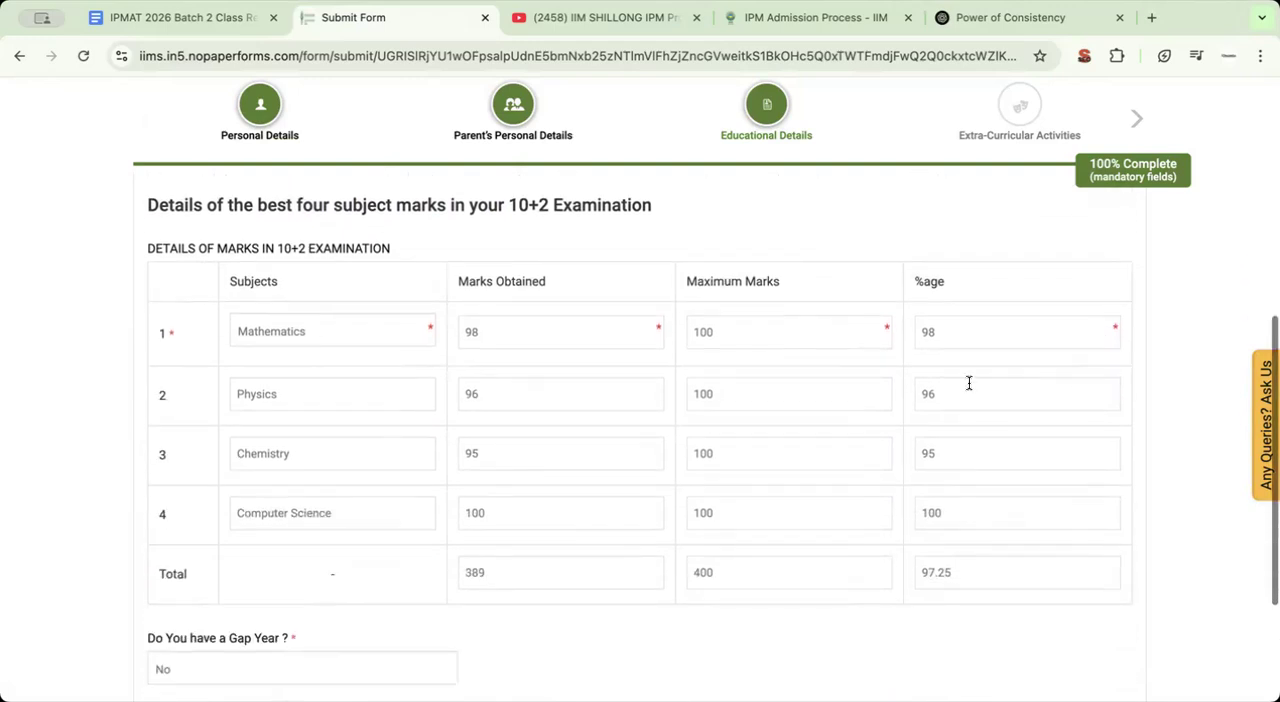
{"action": "scroll", "coordinate": [962, 384], "scroll_direction": "up", "scroll_amount": 3}
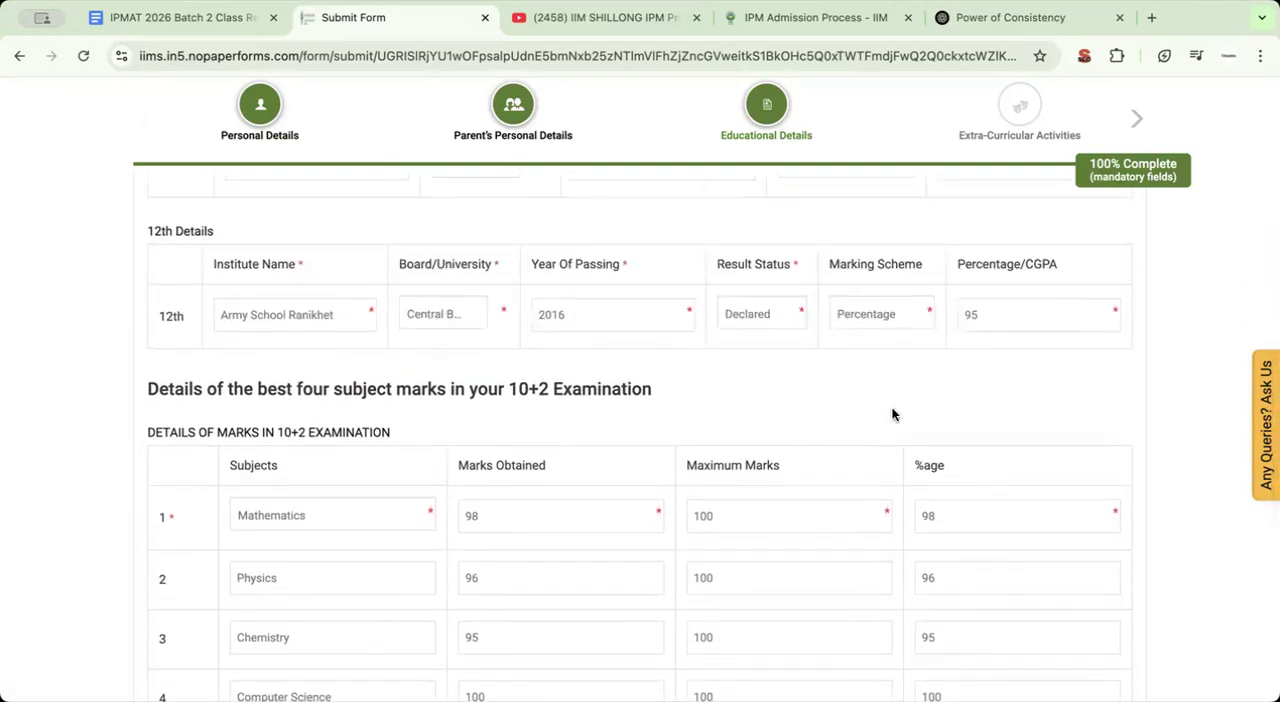
{"action": "scroll", "coordinate": [905, 490], "scroll_direction": "down", "scroll_amount": 4}
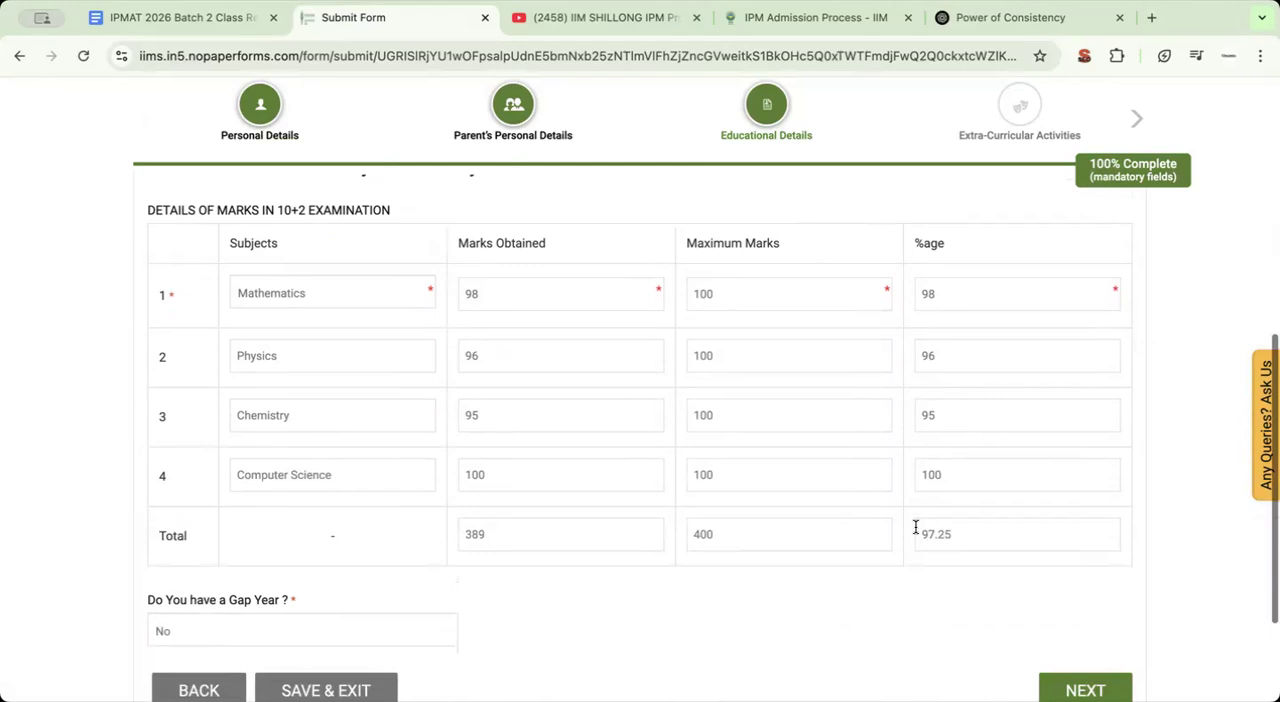
Try Yes for the gap year question, return the answer to No, and proceed to Extra-Curricular Activities
{"action": "scroll", "coordinate": [910, 528], "scroll_direction": "down", "scroll_amount": 3}
{"action": "left_click", "coordinate": [202, 500]}
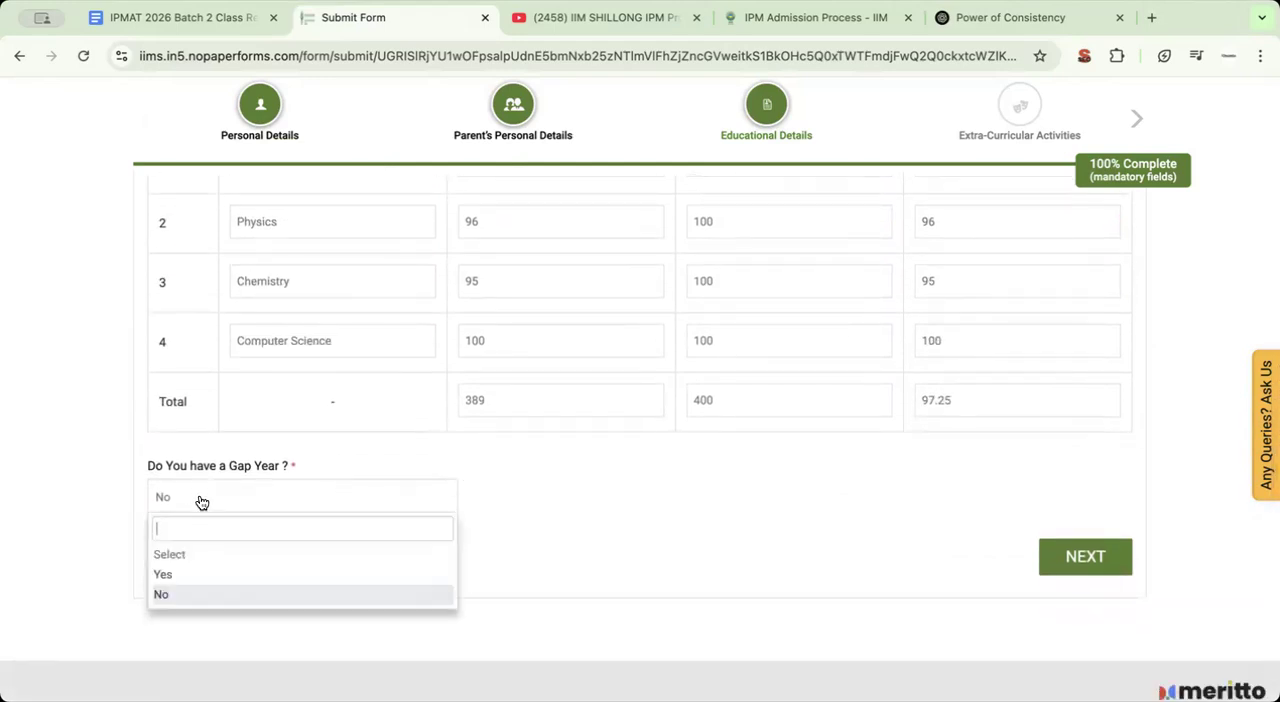
{"action": "left_click", "coordinate": [198, 575]}
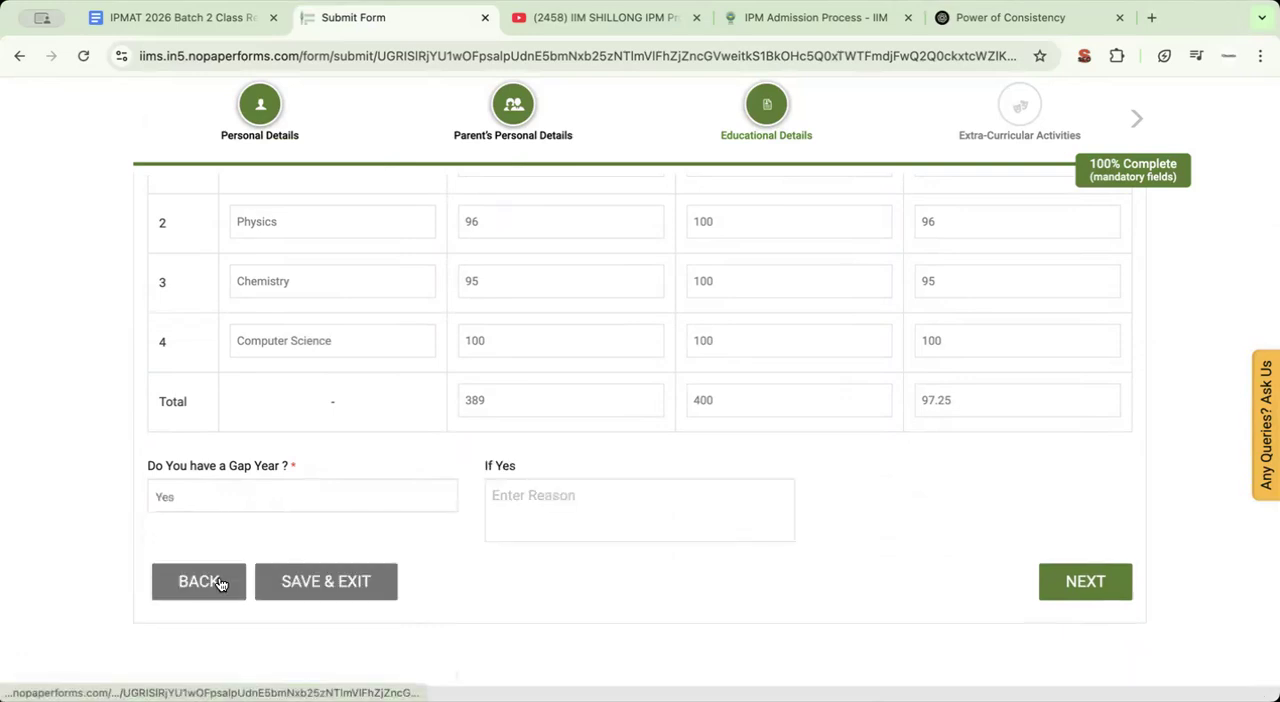
{"action": "left_click", "coordinate": [280, 484]}
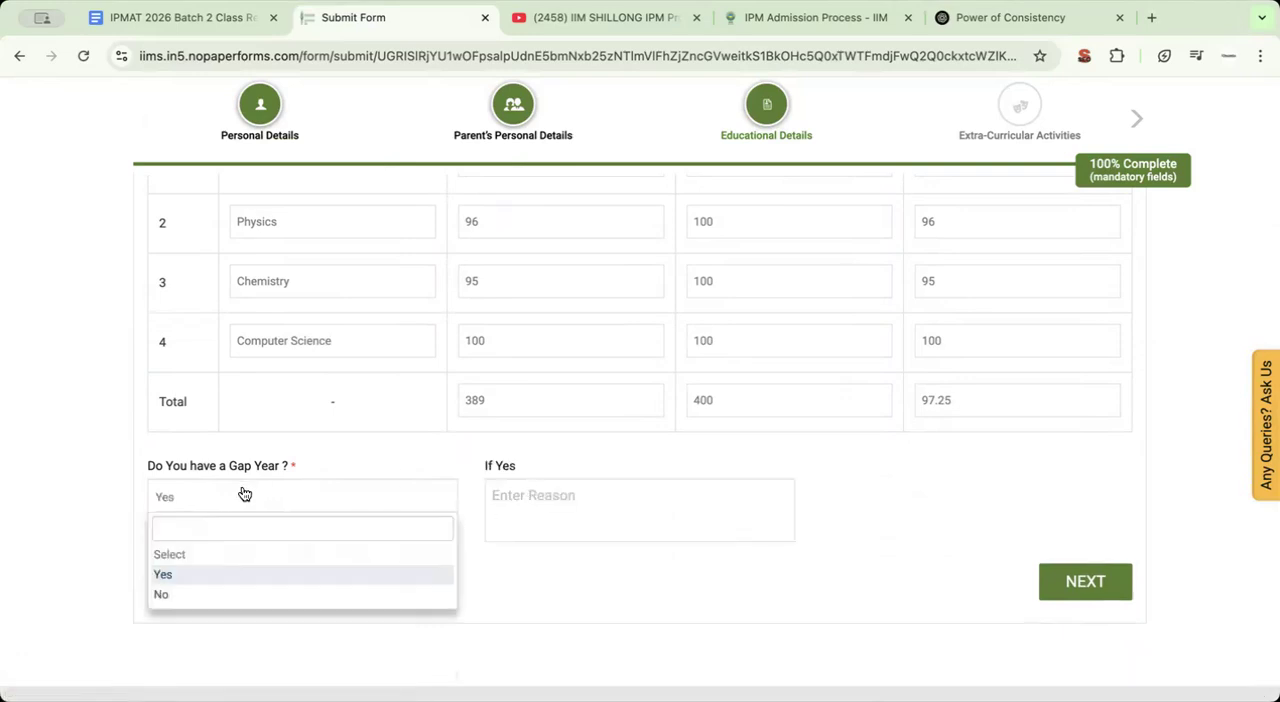
{"action": "left_click", "coordinate": [210, 592]}
{"action": "left_click", "coordinate": [1066, 571]}
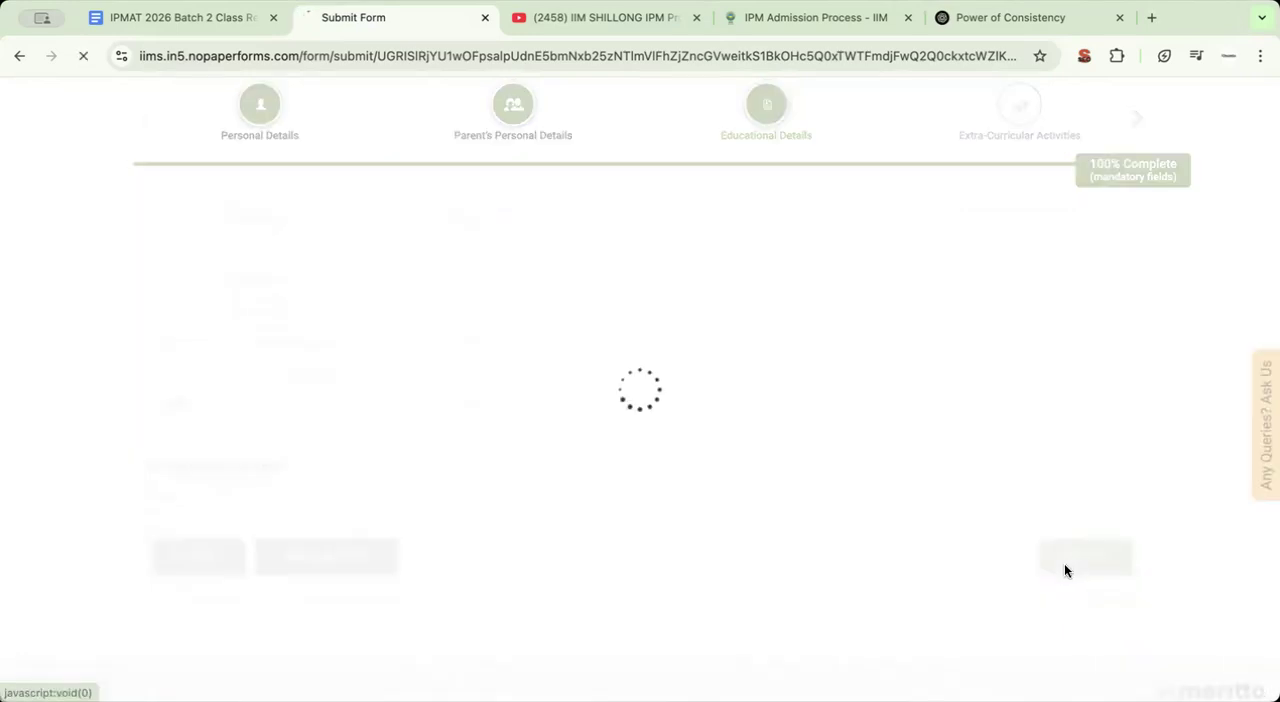
Review the Hobbies/Achievements, Scholastic, Sports and Other Extracurricular Activities fields
{"action": "scroll", "coordinate": [637, 388], "scroll_direction": "down", "scroll_amount": 3}
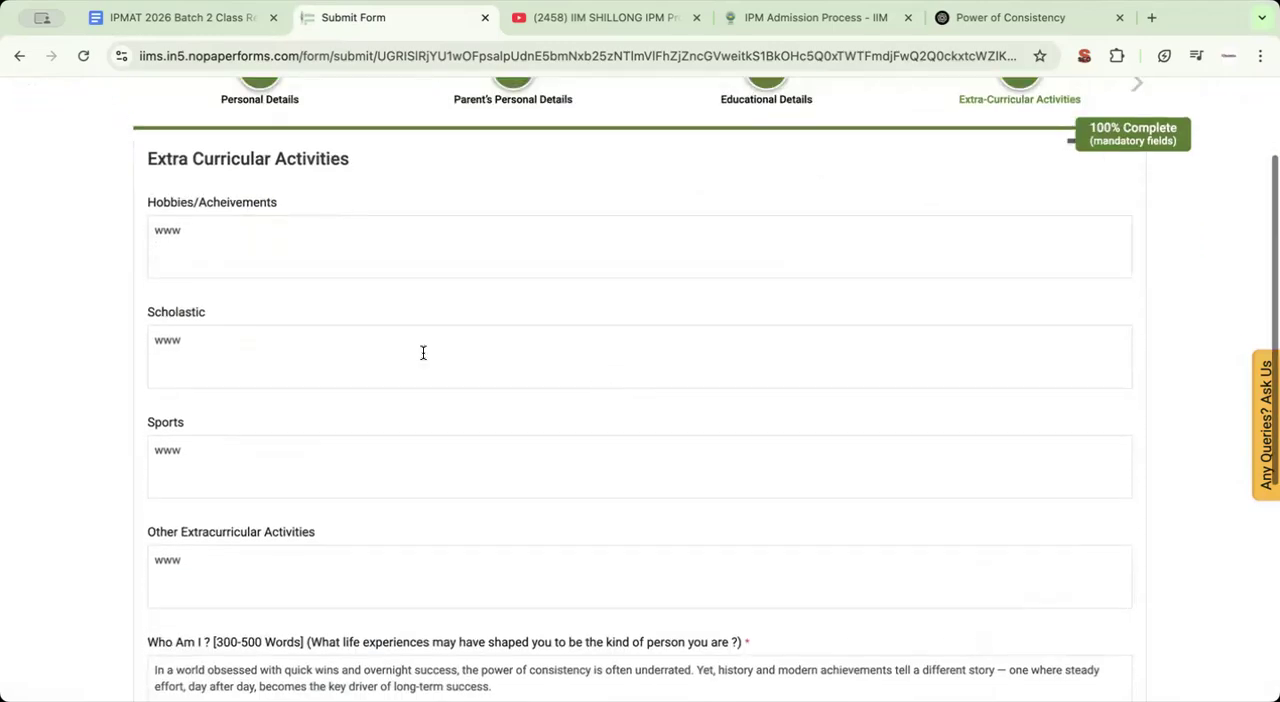
{"action": "scroll", "coordinate": [251, 351], "scroll_direction": "up", "scroll_amount": 1}
{"action": "scroll", "coordinate": [251, 351], "scroll_direction": "up", "scroll_amount": 1}
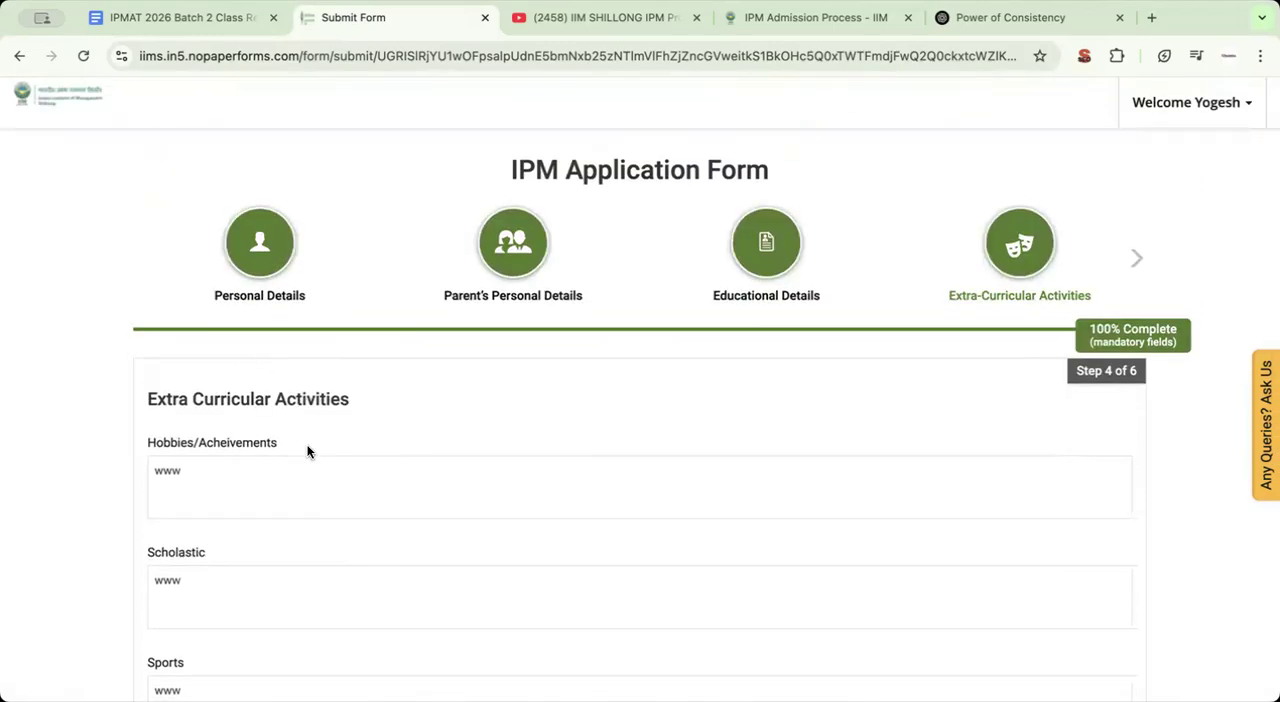
{"action": "scroll", "coordinate": [309, 451], "scroll_direction": "down", "scroll_amount": 3}
{"action": "scroll", "coordinate": [307, 445], "scroll_direction": "down", "scroll_amount": 1}
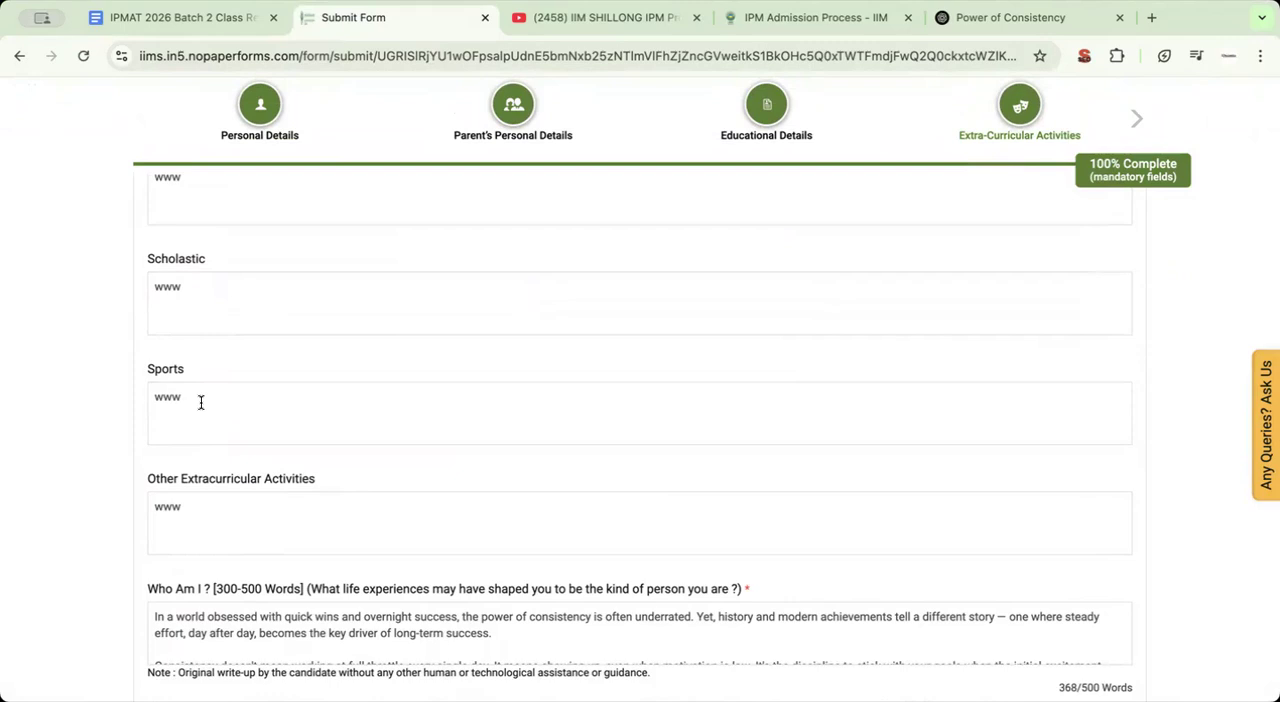
{"action": "scroll", "coordinate": [200, 402], "scroll_direction": "down", "scroll_amount": 1}
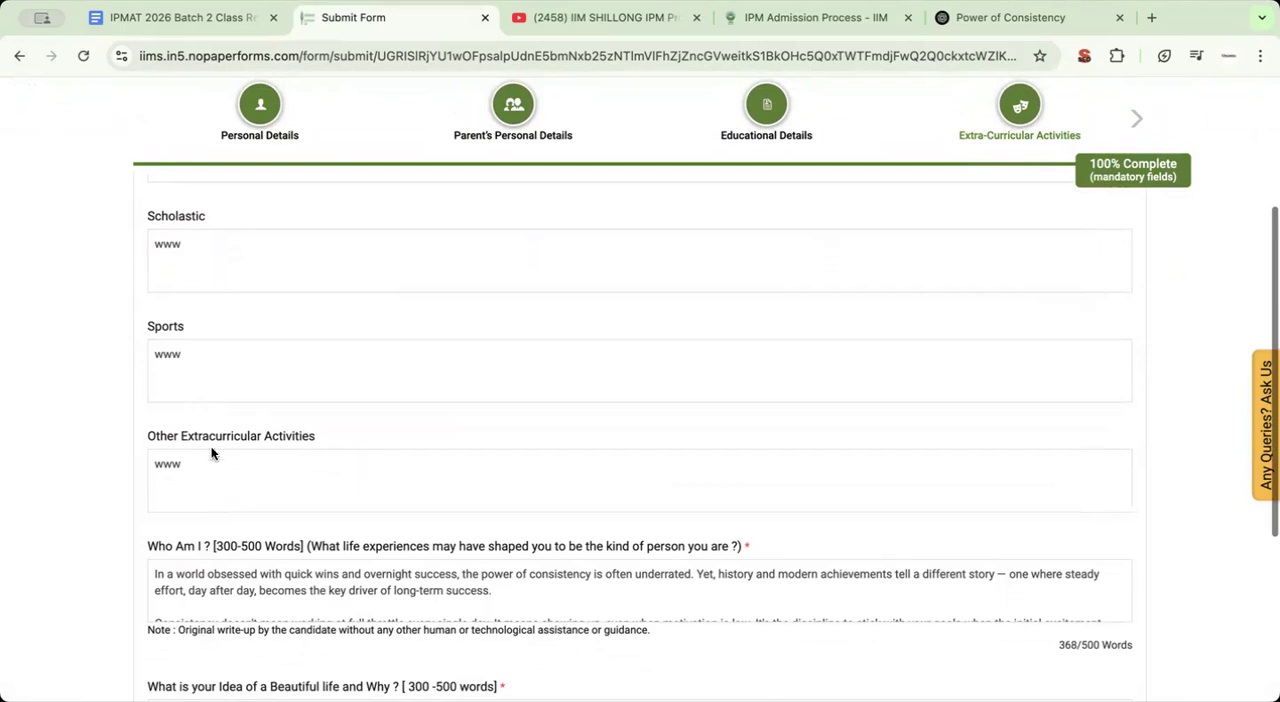
Review the "Who Am I?" write-up with its 300-500 word requirement and highlight the note requiring original work
{"action": "scroll", "coordinate": [213, 471], "scroll_direction": "down", "scroll_amount": 5}
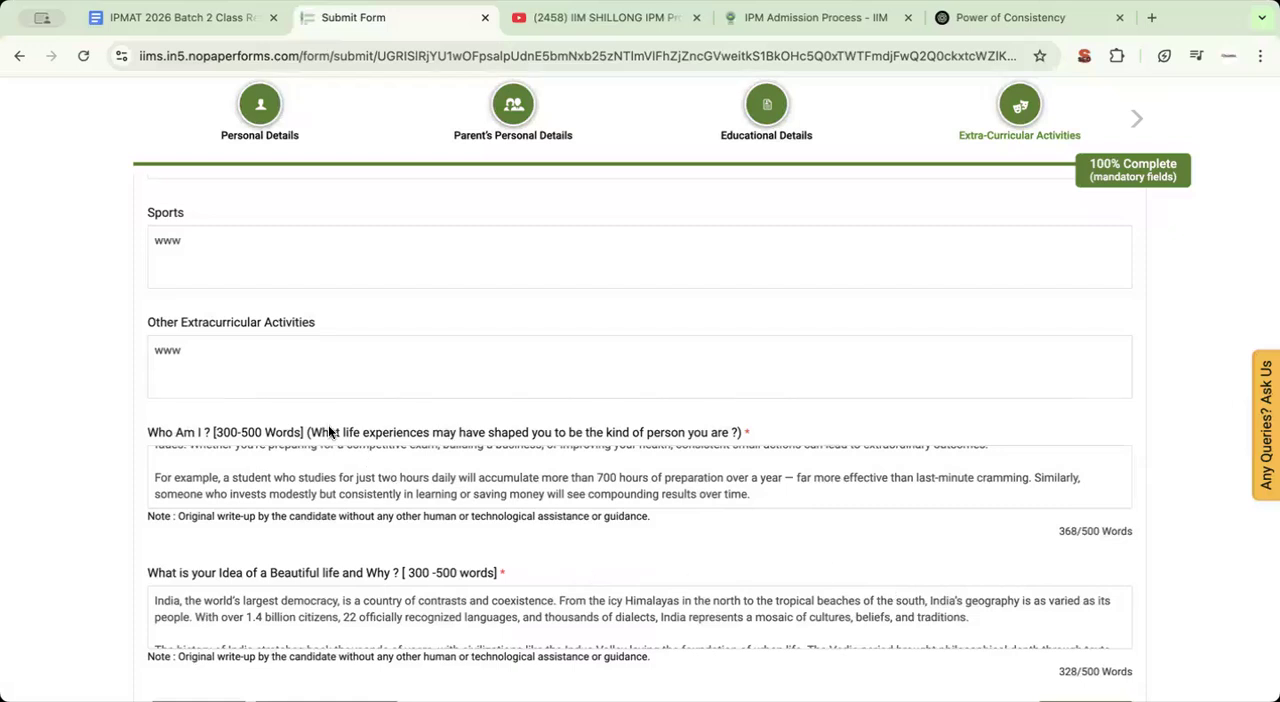
{"action": "scroll", "coordinate": [388, 496], "scroll_direction": "up", "scroll_amount": 1}
{"action": "scroll", "coordinate": [388, 496], "scroll_direction": "up", "scroll_amount": 2}
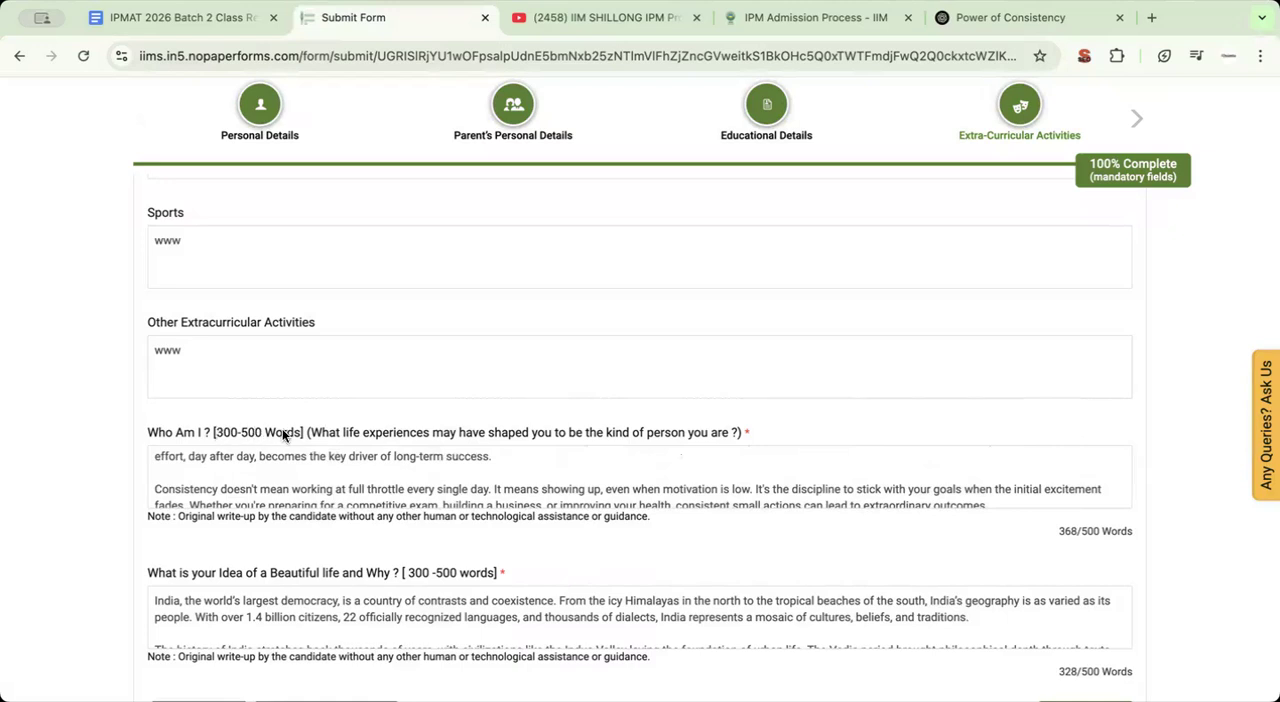
{"action": "scroll", "coordinate": [251, 460], "scroll_direction": "up", "scroll_amount": 2}
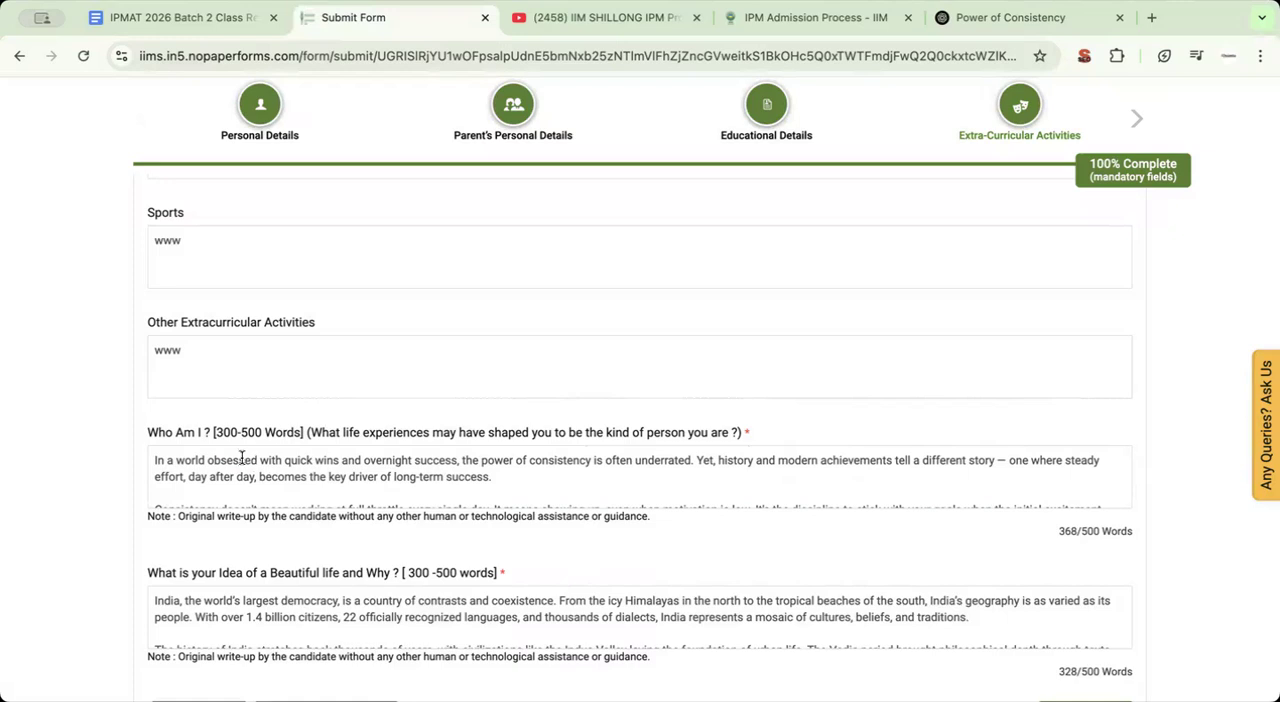
{"action": "scroll", "coordinate": [116, 407], "scroll_direction": "down", "scroll_amount": 1}
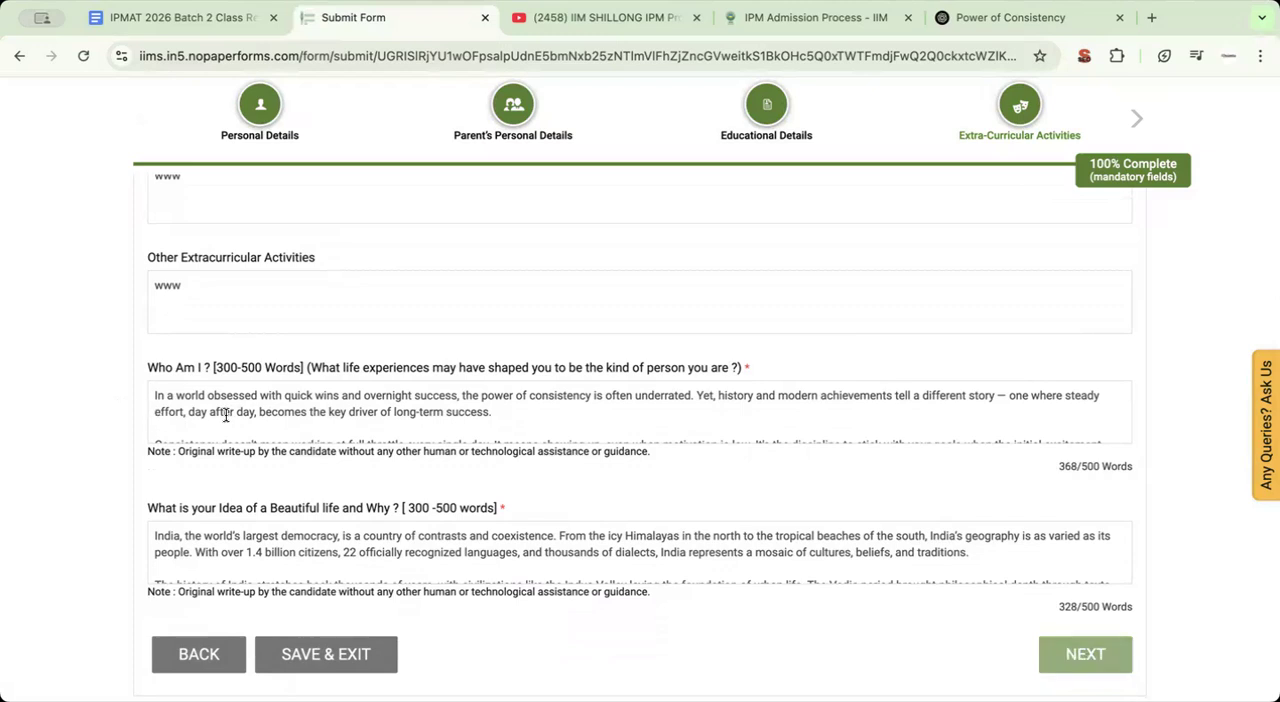
{"action": "scroll", "coordinate": [505, 404], "scroll_direction": "down", "scroll_amount": 1}
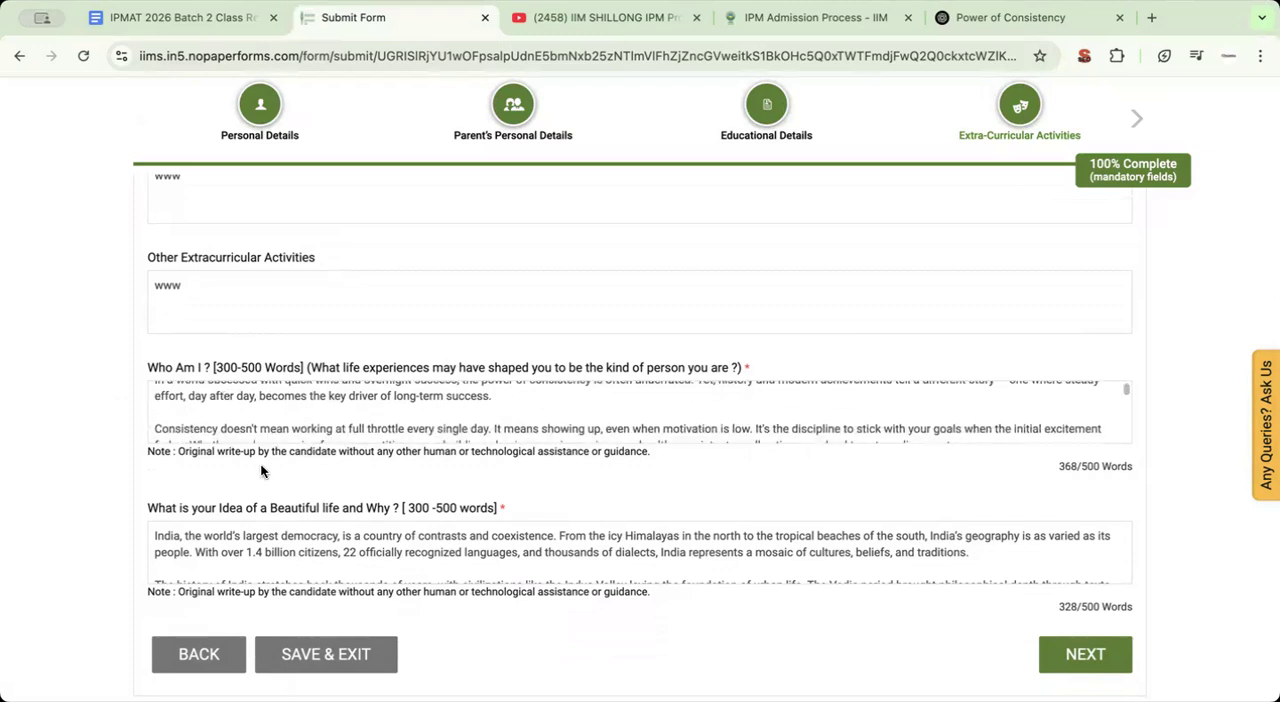
{"action": "left_click_drag", "start_coordinate": [179, 451], "coordinate": [607, 463]}
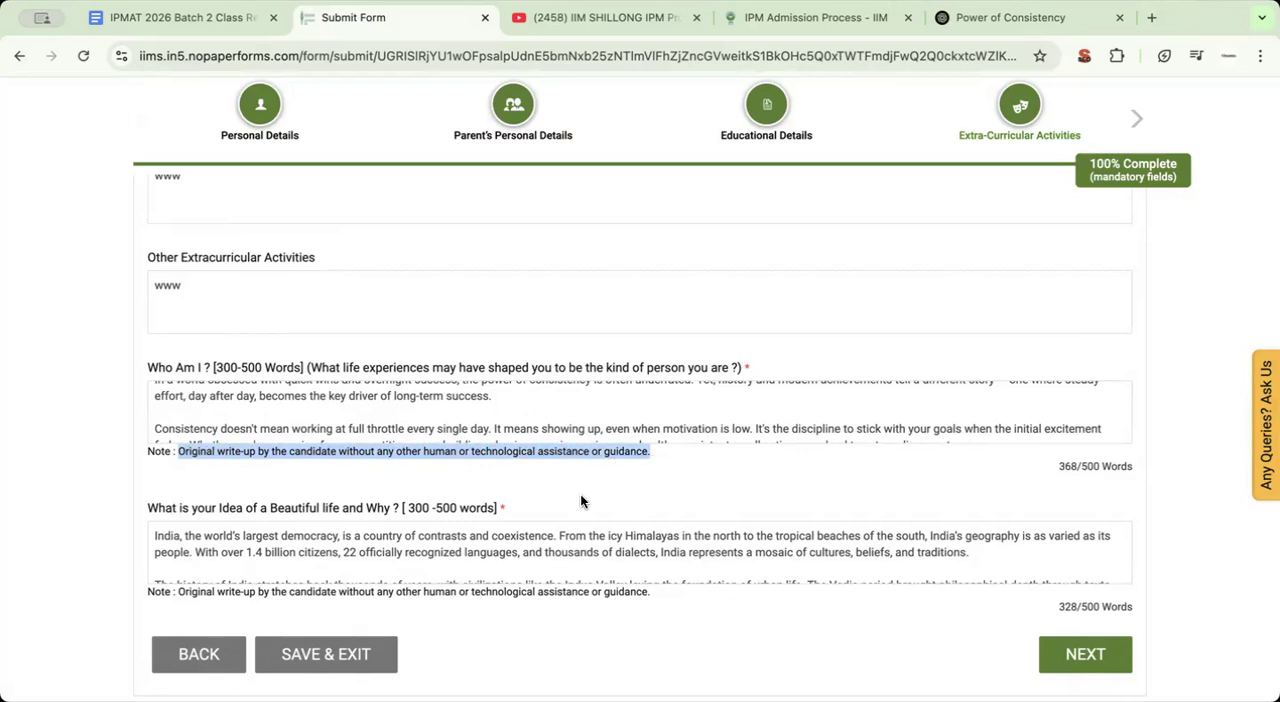
Review the "What is your Idea of a Beautiful life and Why?" write-up and its note, and proceed to Declaration
{"action": "scroll", "coordinate": [580, 494], "scroll_direction": "down", "scroll_amount": 1}
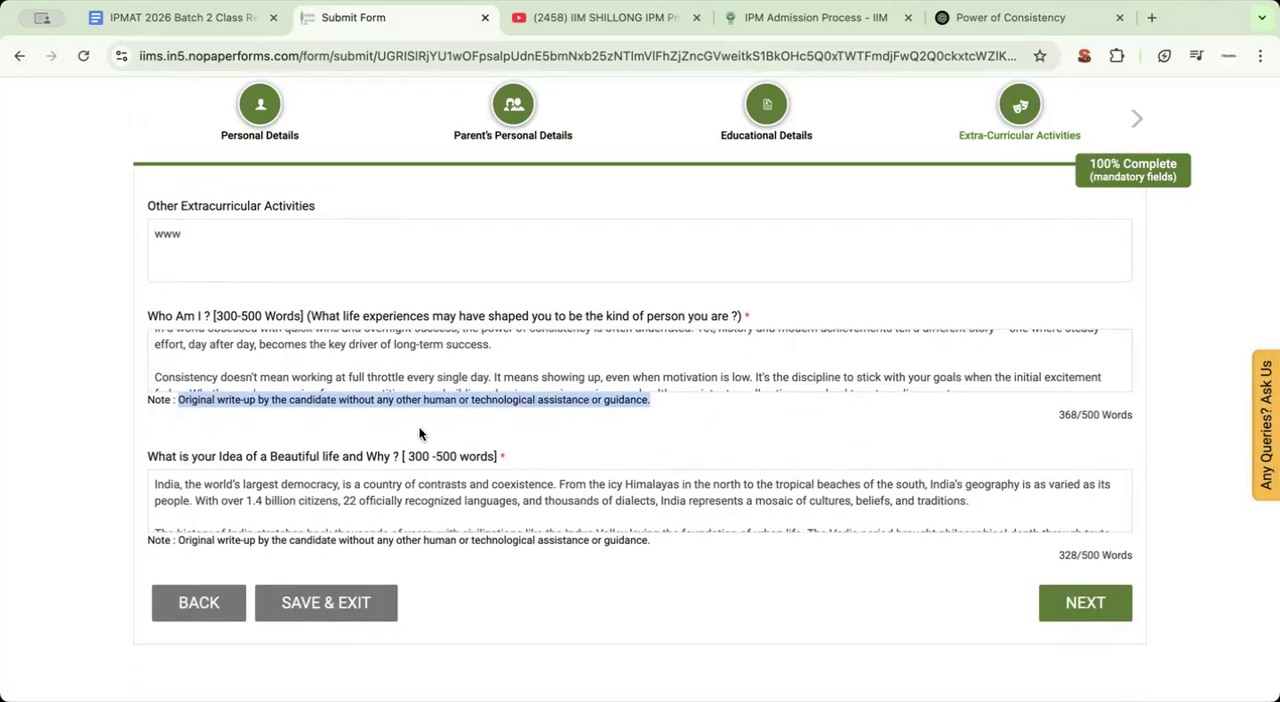
{"action": "left_click", "coordinate": [182, 434]}
{"action": "scroll", "coordinate": [252, 455], "scroll_direction": "down", "scroll_amount": 1}
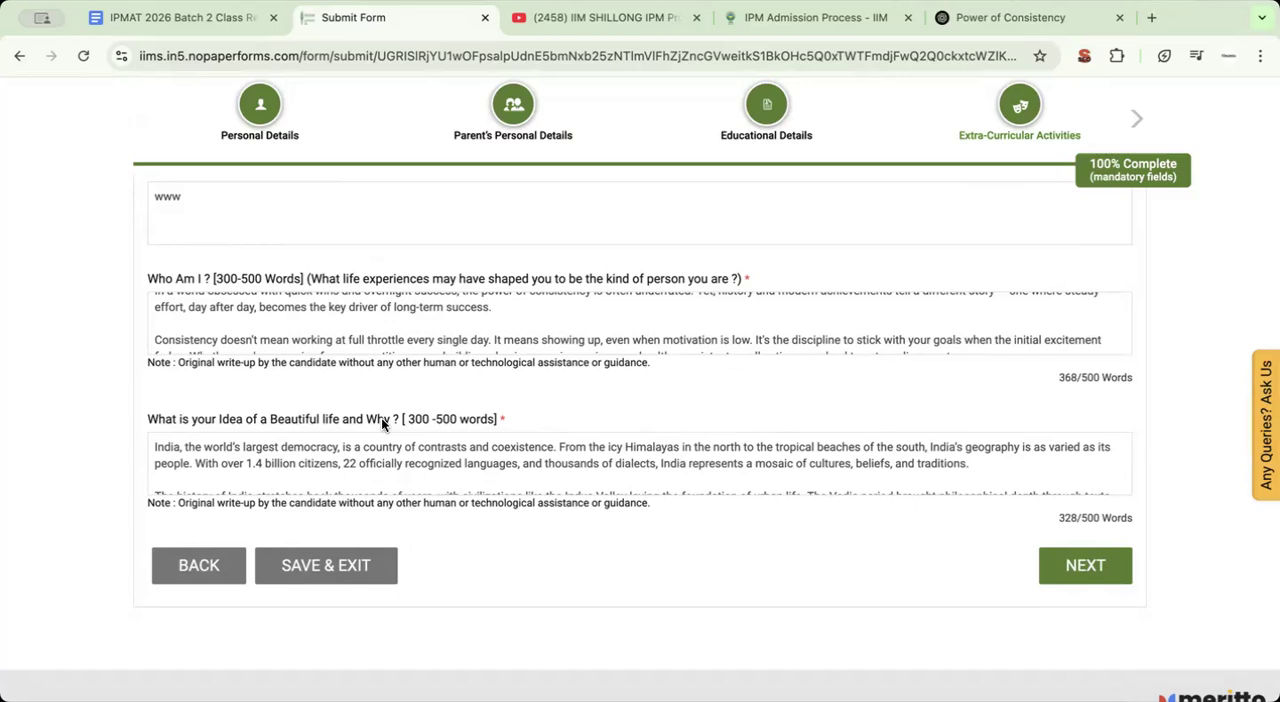
{"action": "scroll", "coordinate": [79, 415], "scroll_direction": "down", "scroll_amount": 2}
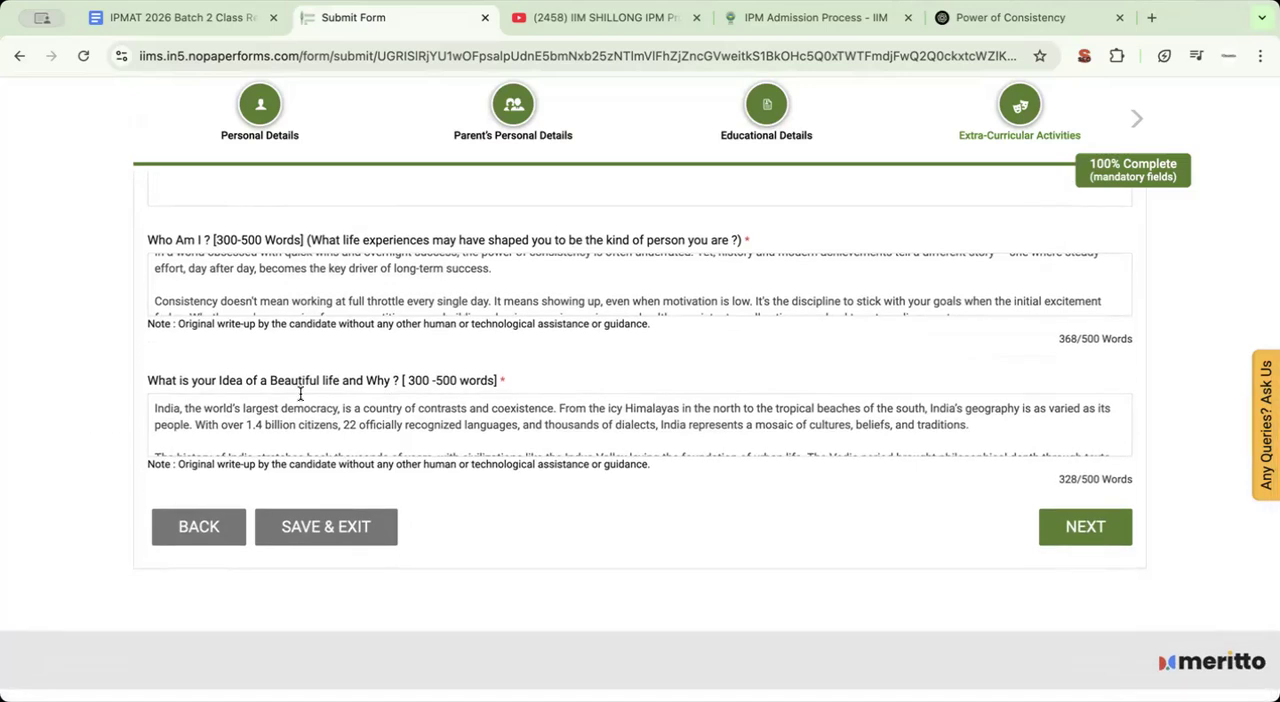
{"action": "left_click_drag", "start_coordinate": [250, 464], "coordinate": [461, 468]}
{"action": "left_click", "coordinate": [1087, 531]}
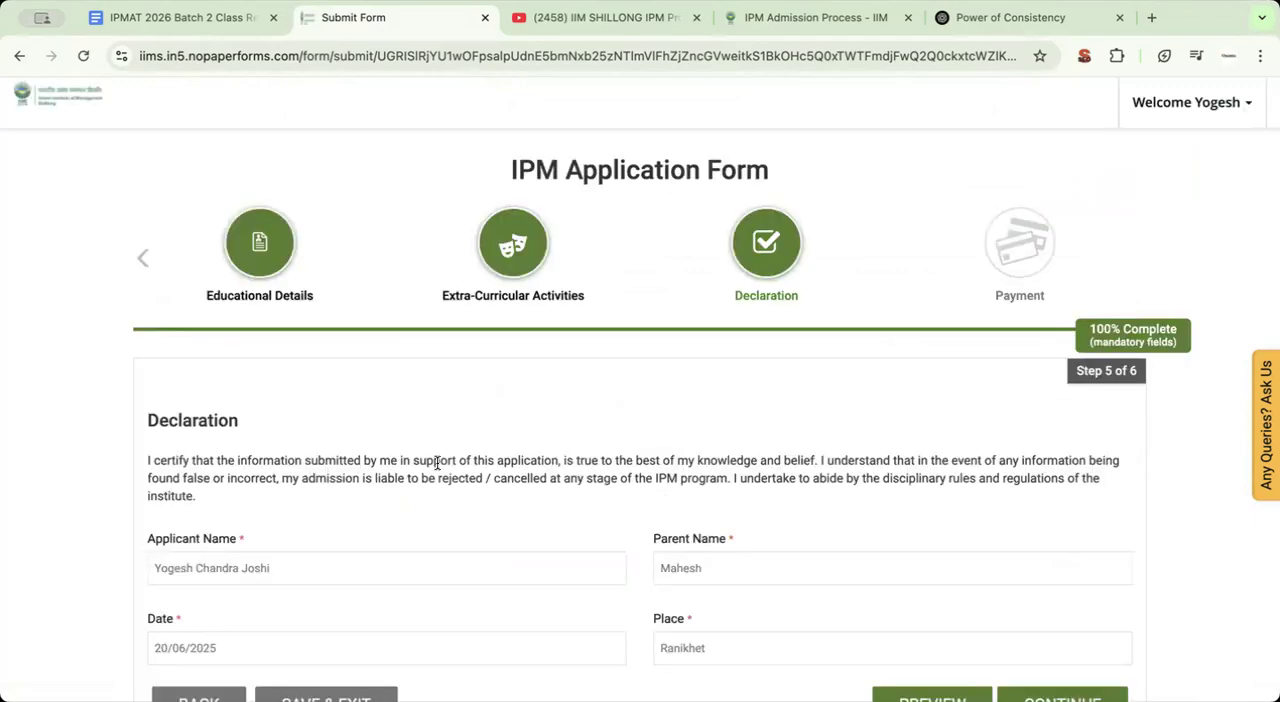
Review the declaration text and its applicant name, parent name, date and place fields
{"action": "scroll", "coordinate": [437, 463], "scroll_direction": "down", "scroll_amount": 1}
{"action": "scroll", "coordinate": [437, 463], "scroll_direction": "down", "scroll_amount": 1}
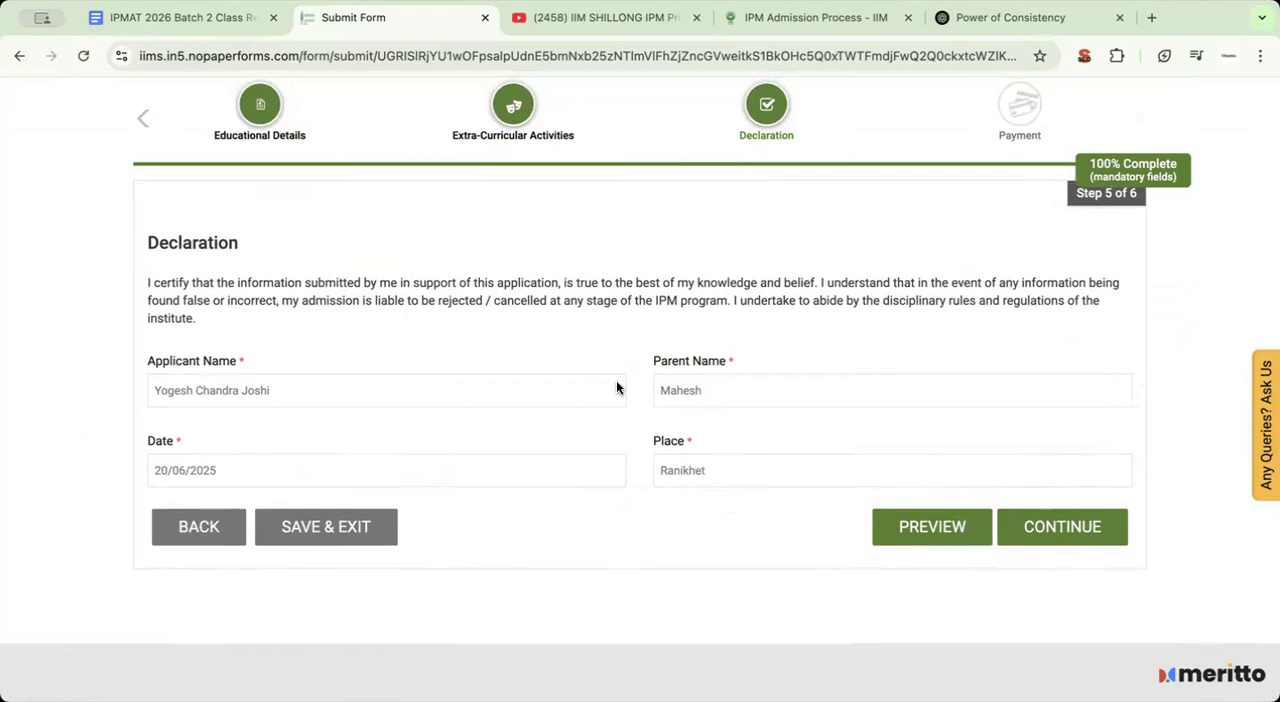
{"action": "left_click_drag", "start_coordinate": [658, 360], "coordinate": [747, 352]}
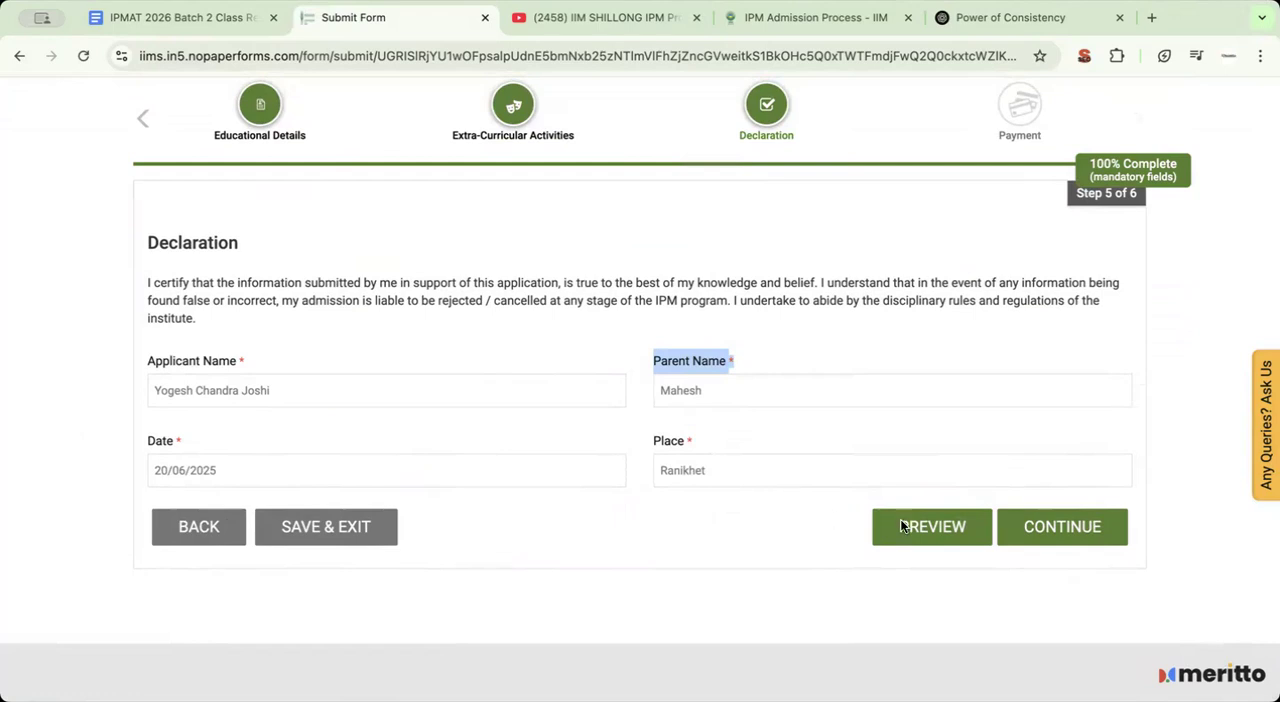
Continue from the declaration to the payment review and start the application fee payment
{"action": "left_click", "coordinate": [1037, 535]}
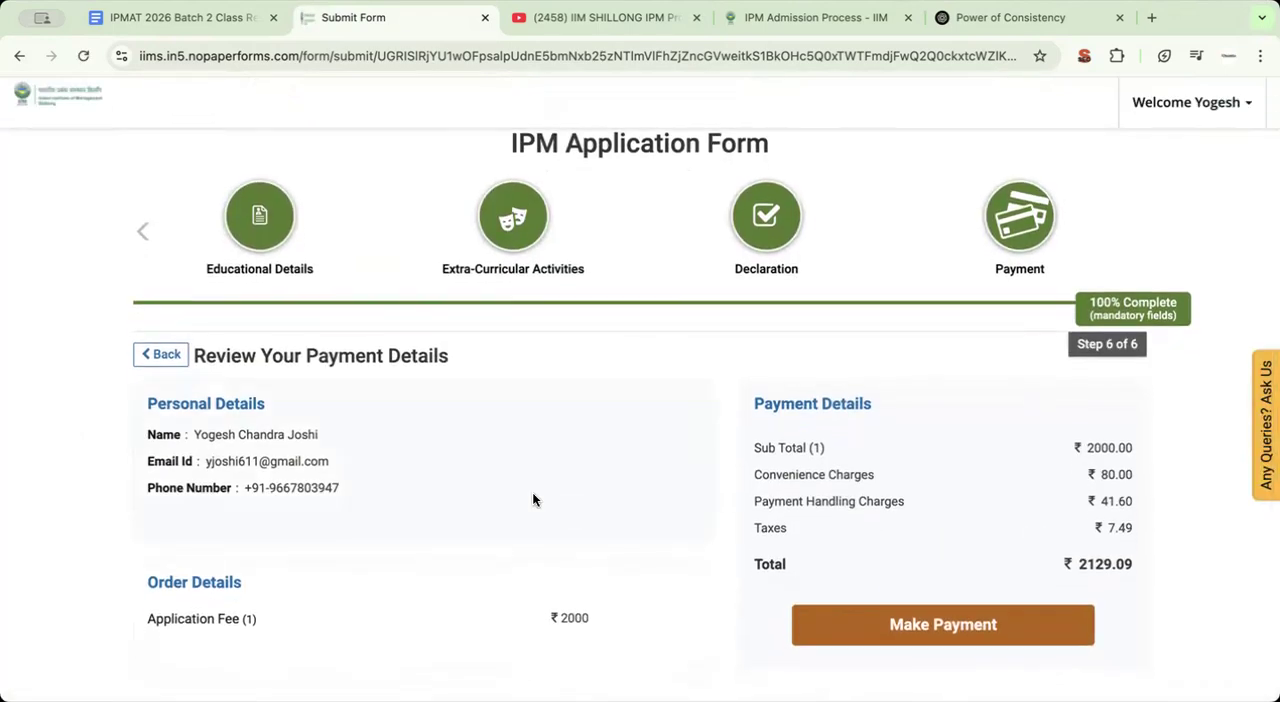
{"action": "scroll", "coordinate": [582, 524], "scroll_direction": "down", "scroll_amount": 2}
{"action": "left_click", "coordinate": [927, 562]}
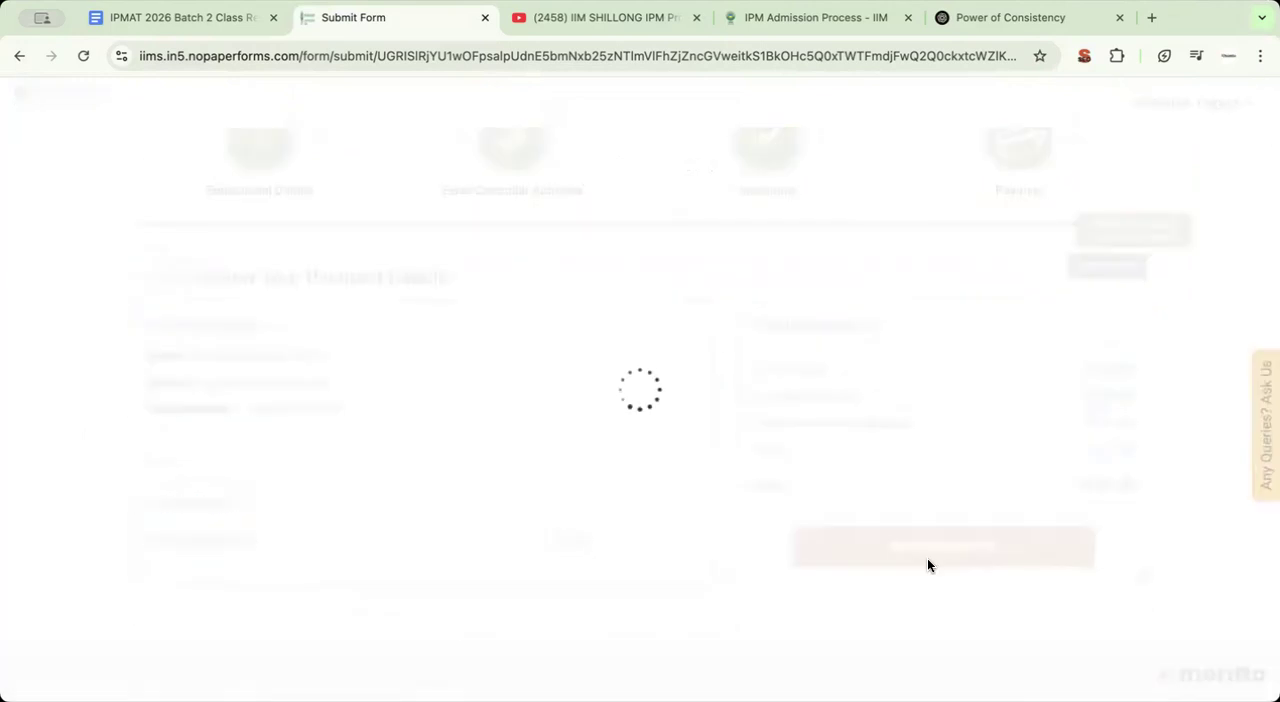